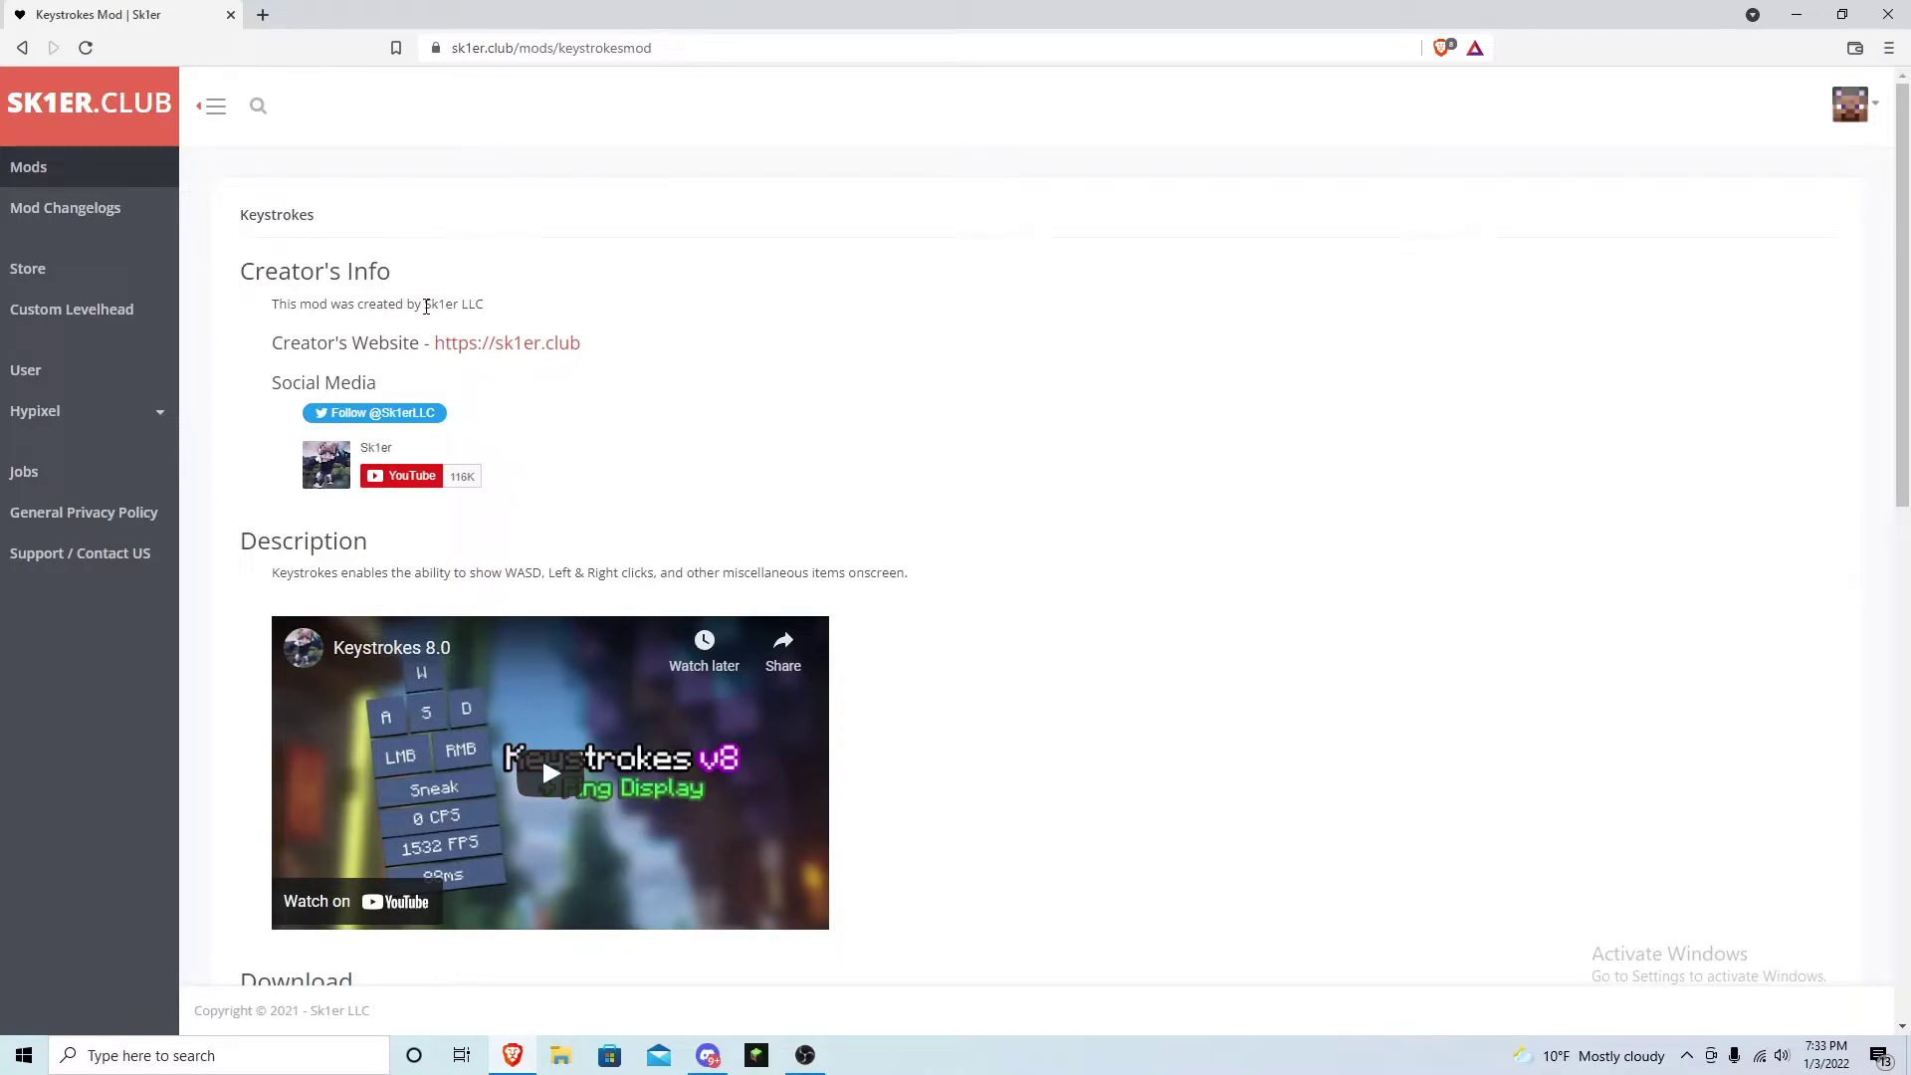
# Scroll through the Keystrokes mod page to reach the download section.
pyautogui.moveTo(425, 307); pyautogui.dragTo(462, 320)
pyautogui.click(442, 308)
pyautogui.scroll(-5, 963, 723)
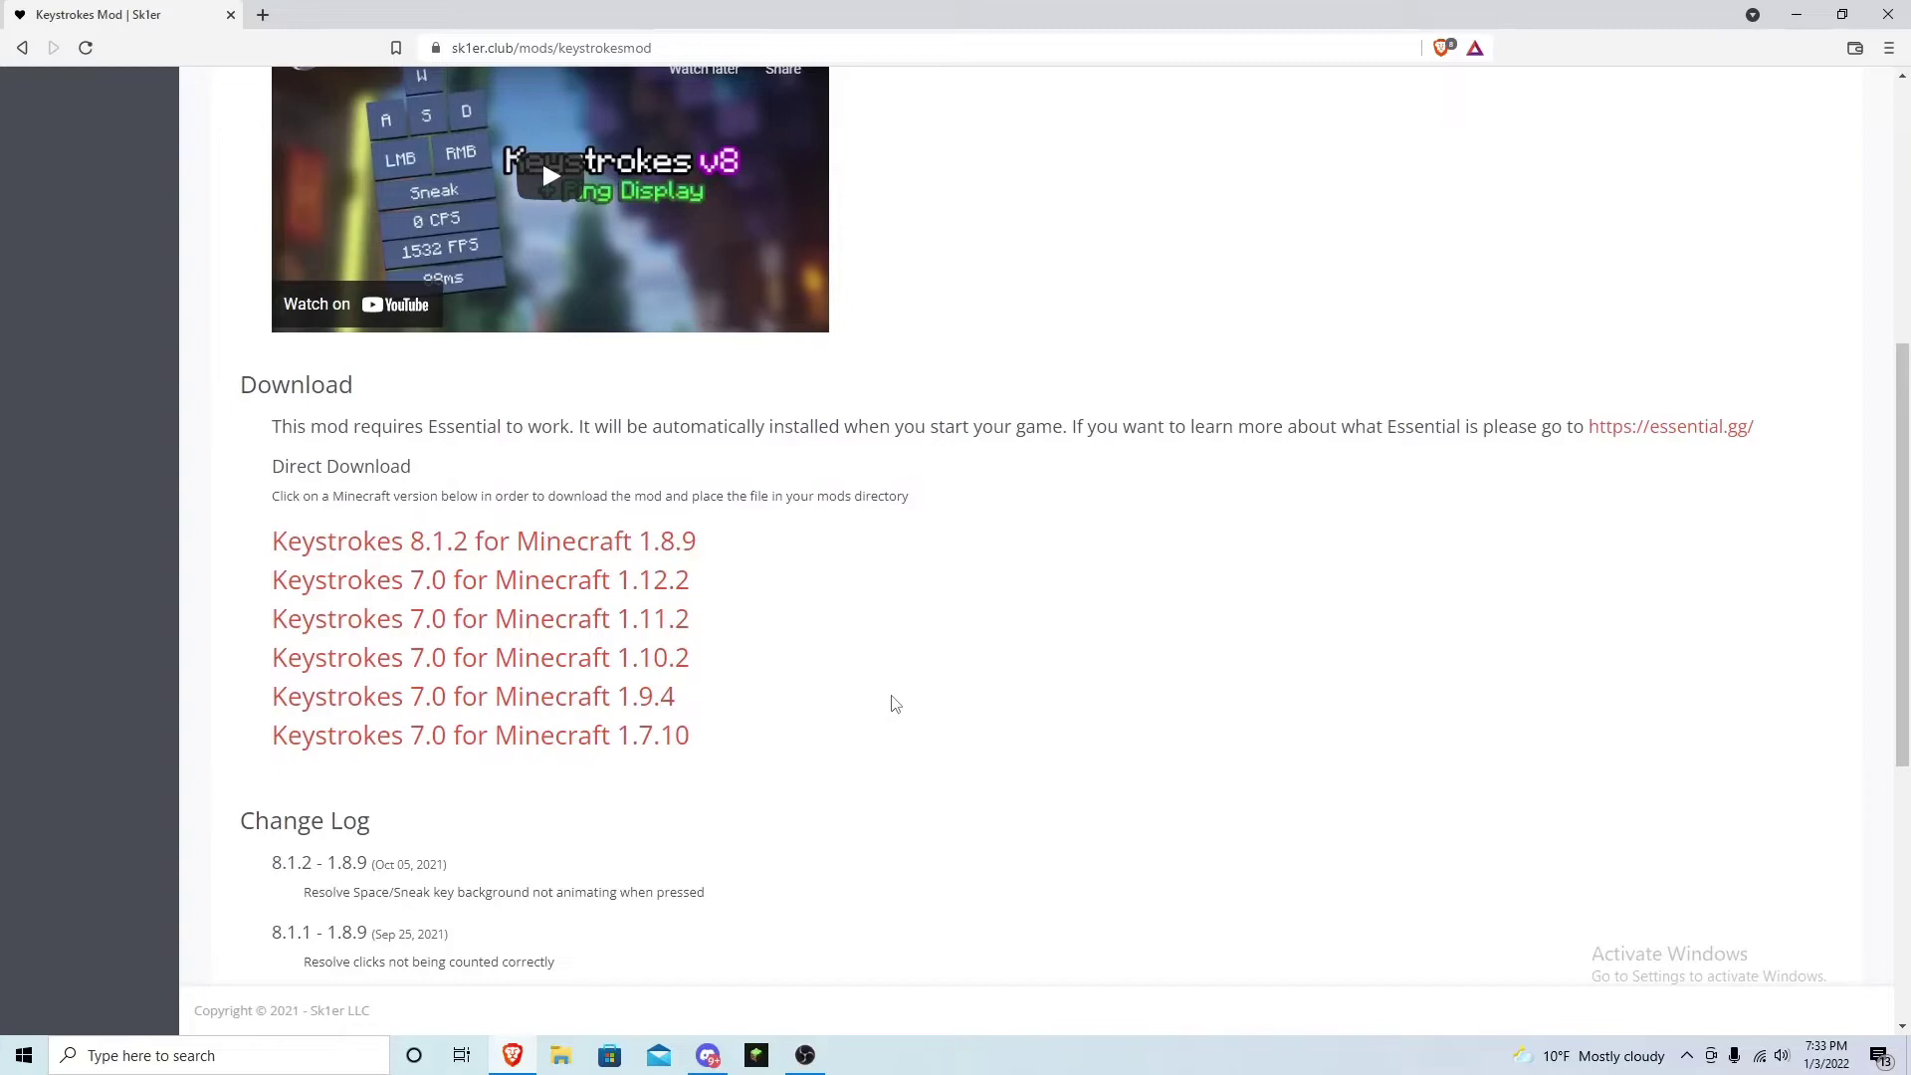
pyautogui.scroll(4, 892, 704)
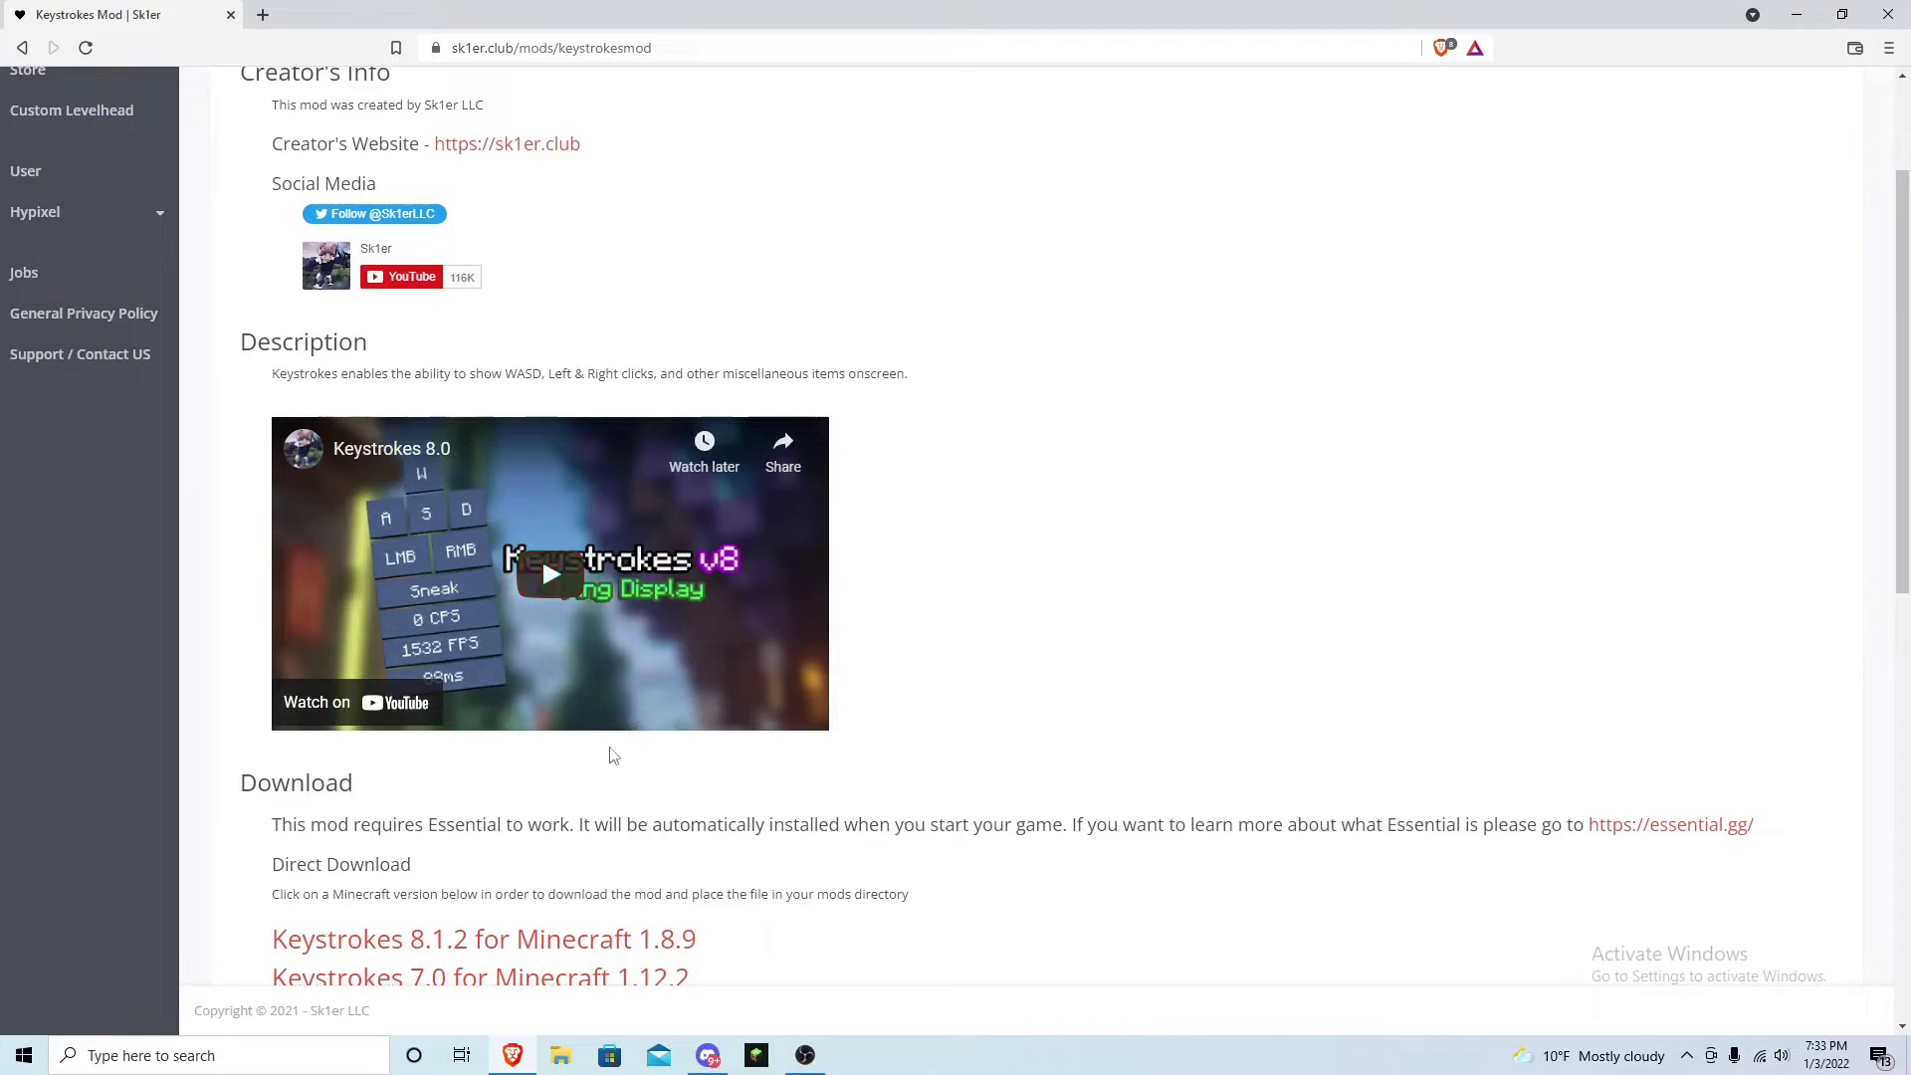
pyautogui.scroll(2, 617, 747)
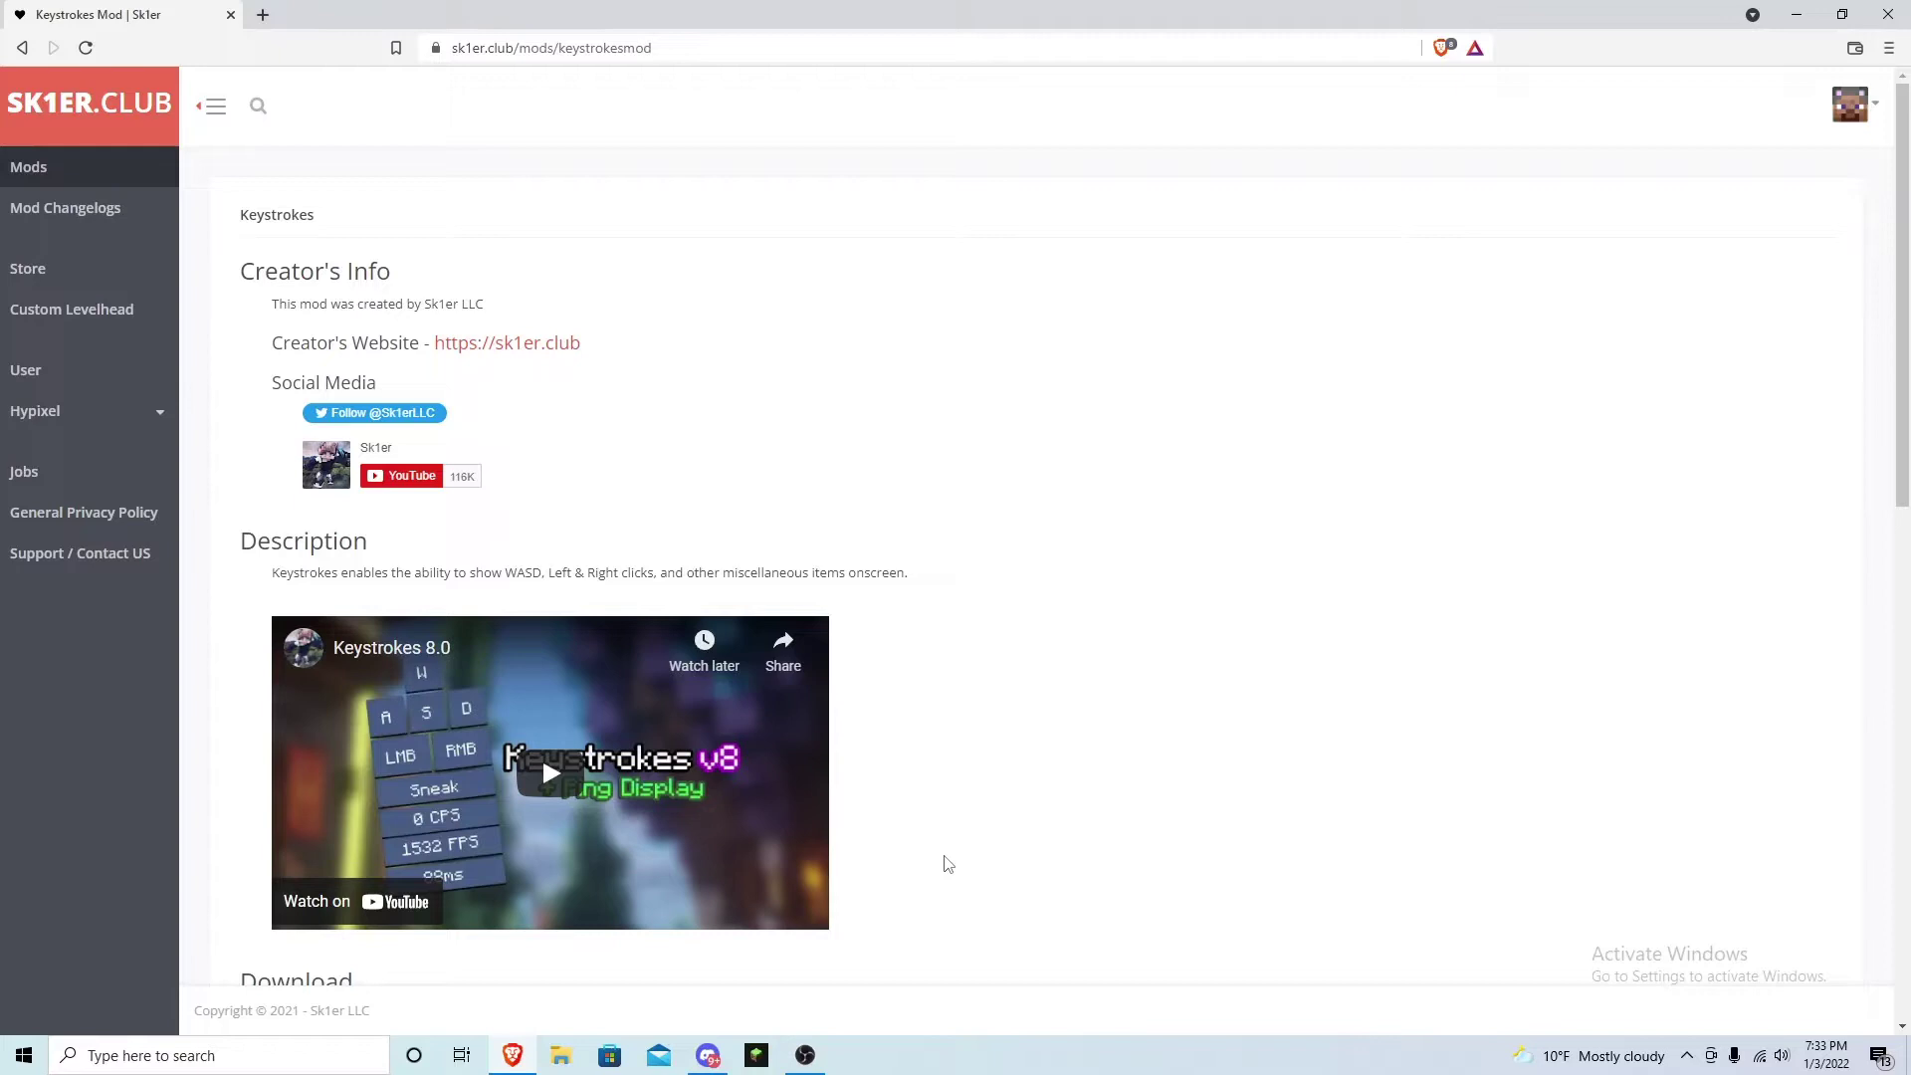
pyautogui.scroll(-3, 576, 662)
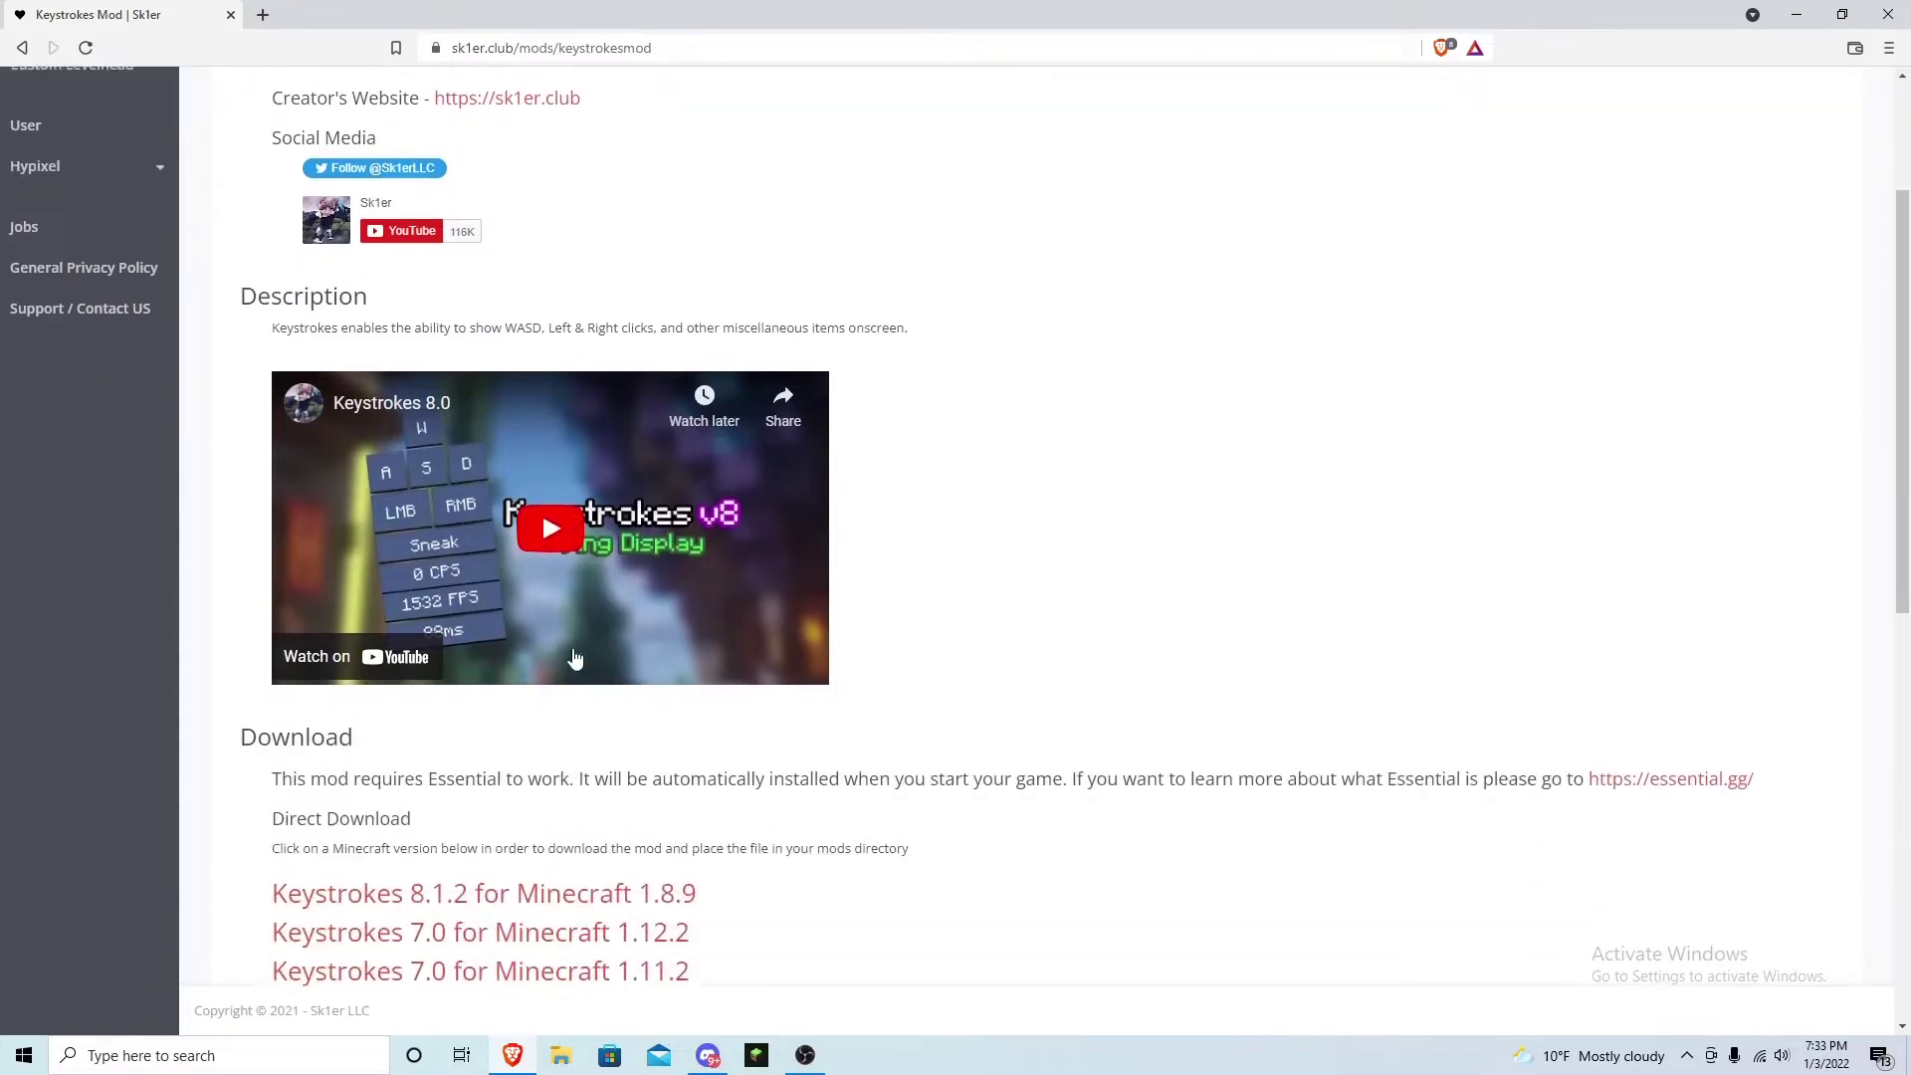
pyautogui.scroll(2, 626, 119)
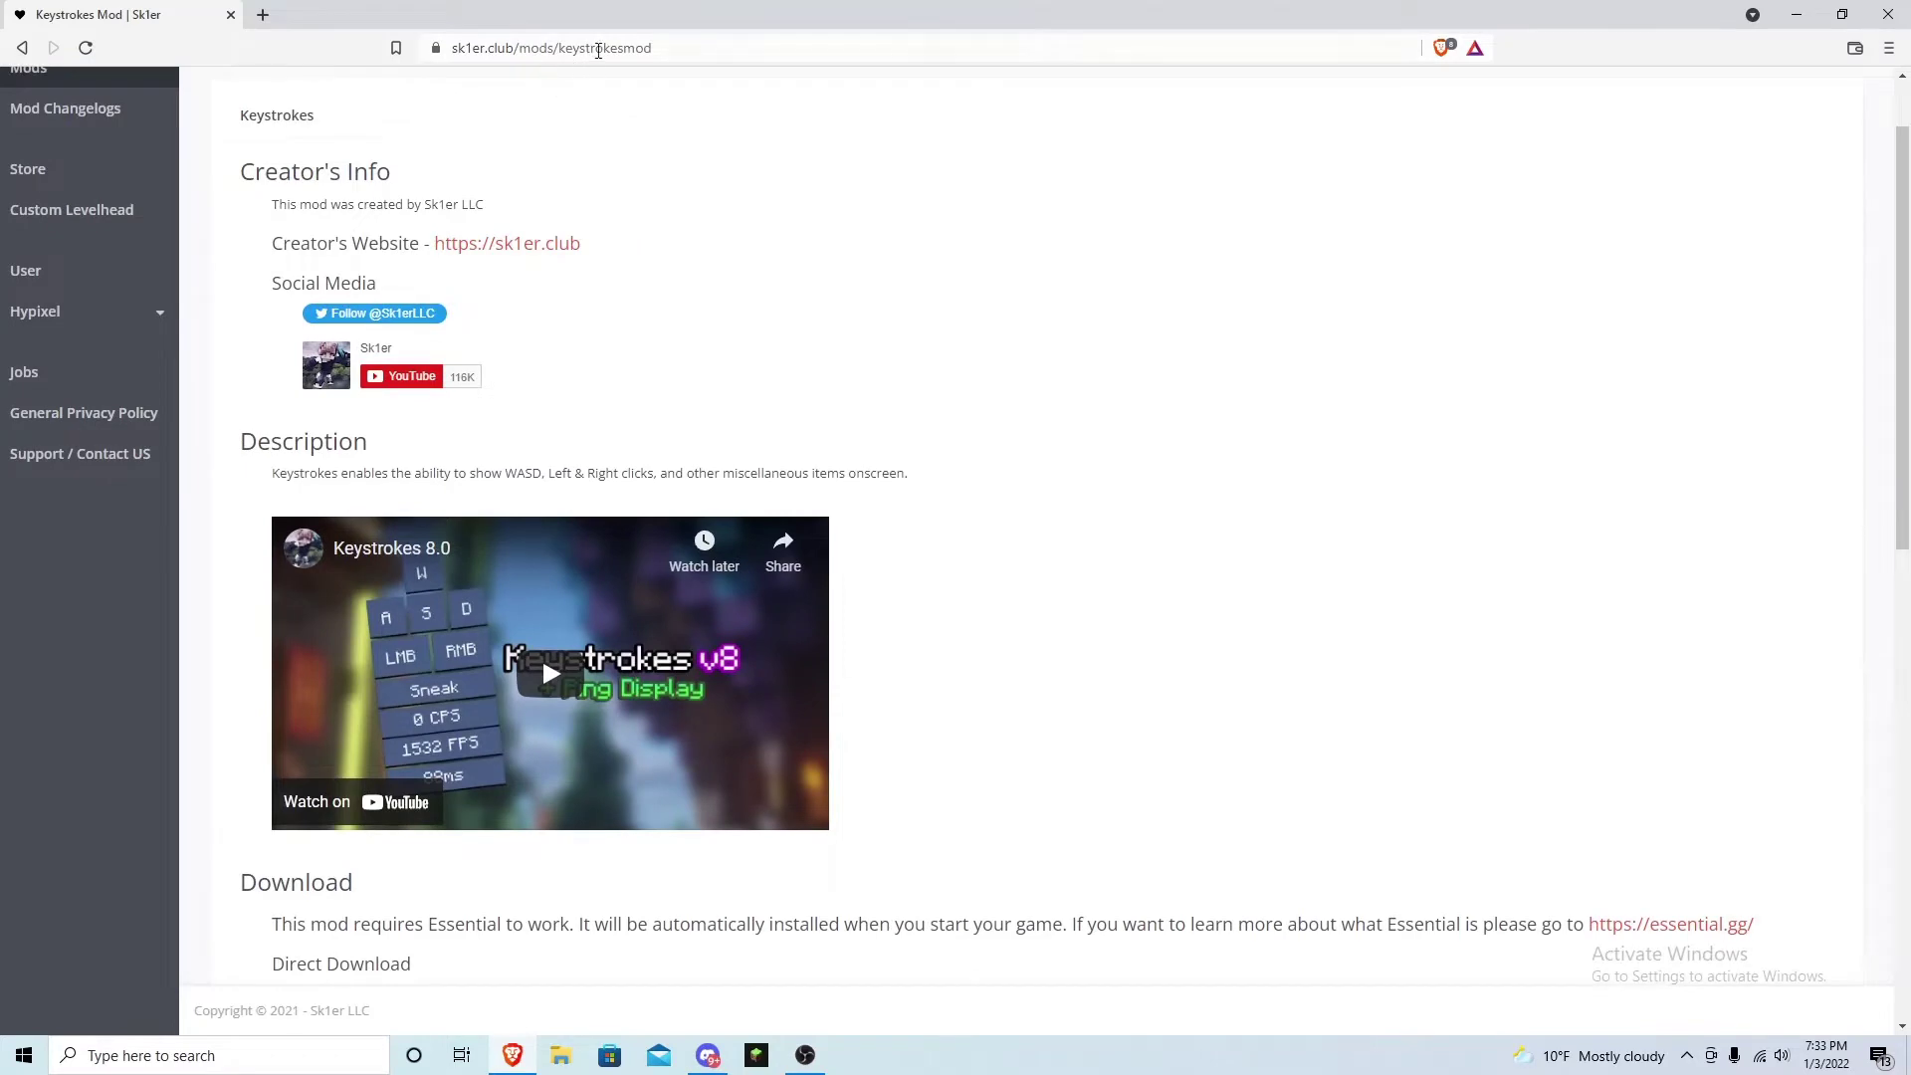
pyautogui.scroll(-6, 607, 398)
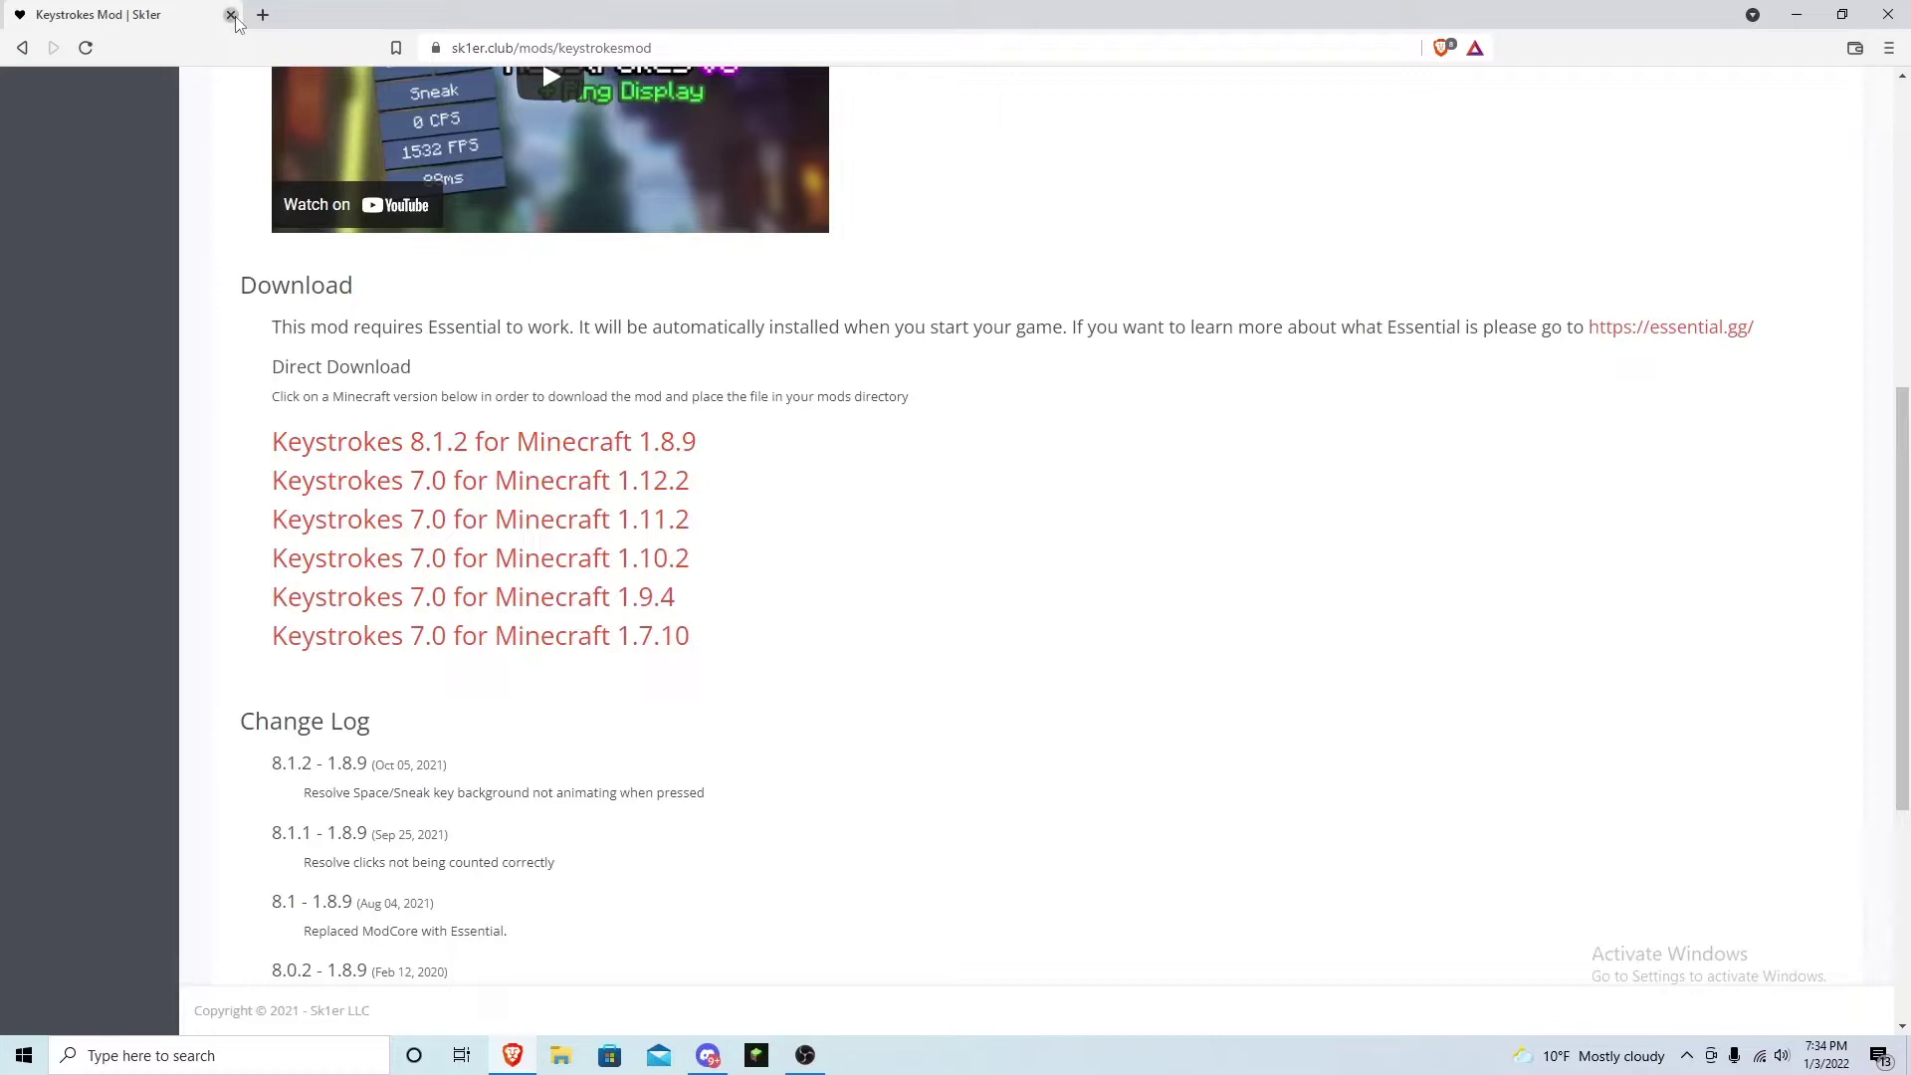
# Save the Keystrokes 8.1.2 for 1.8.9 jar to the Desktop, then minimise Brave and OBS.
pyautogui.click(542, 444)
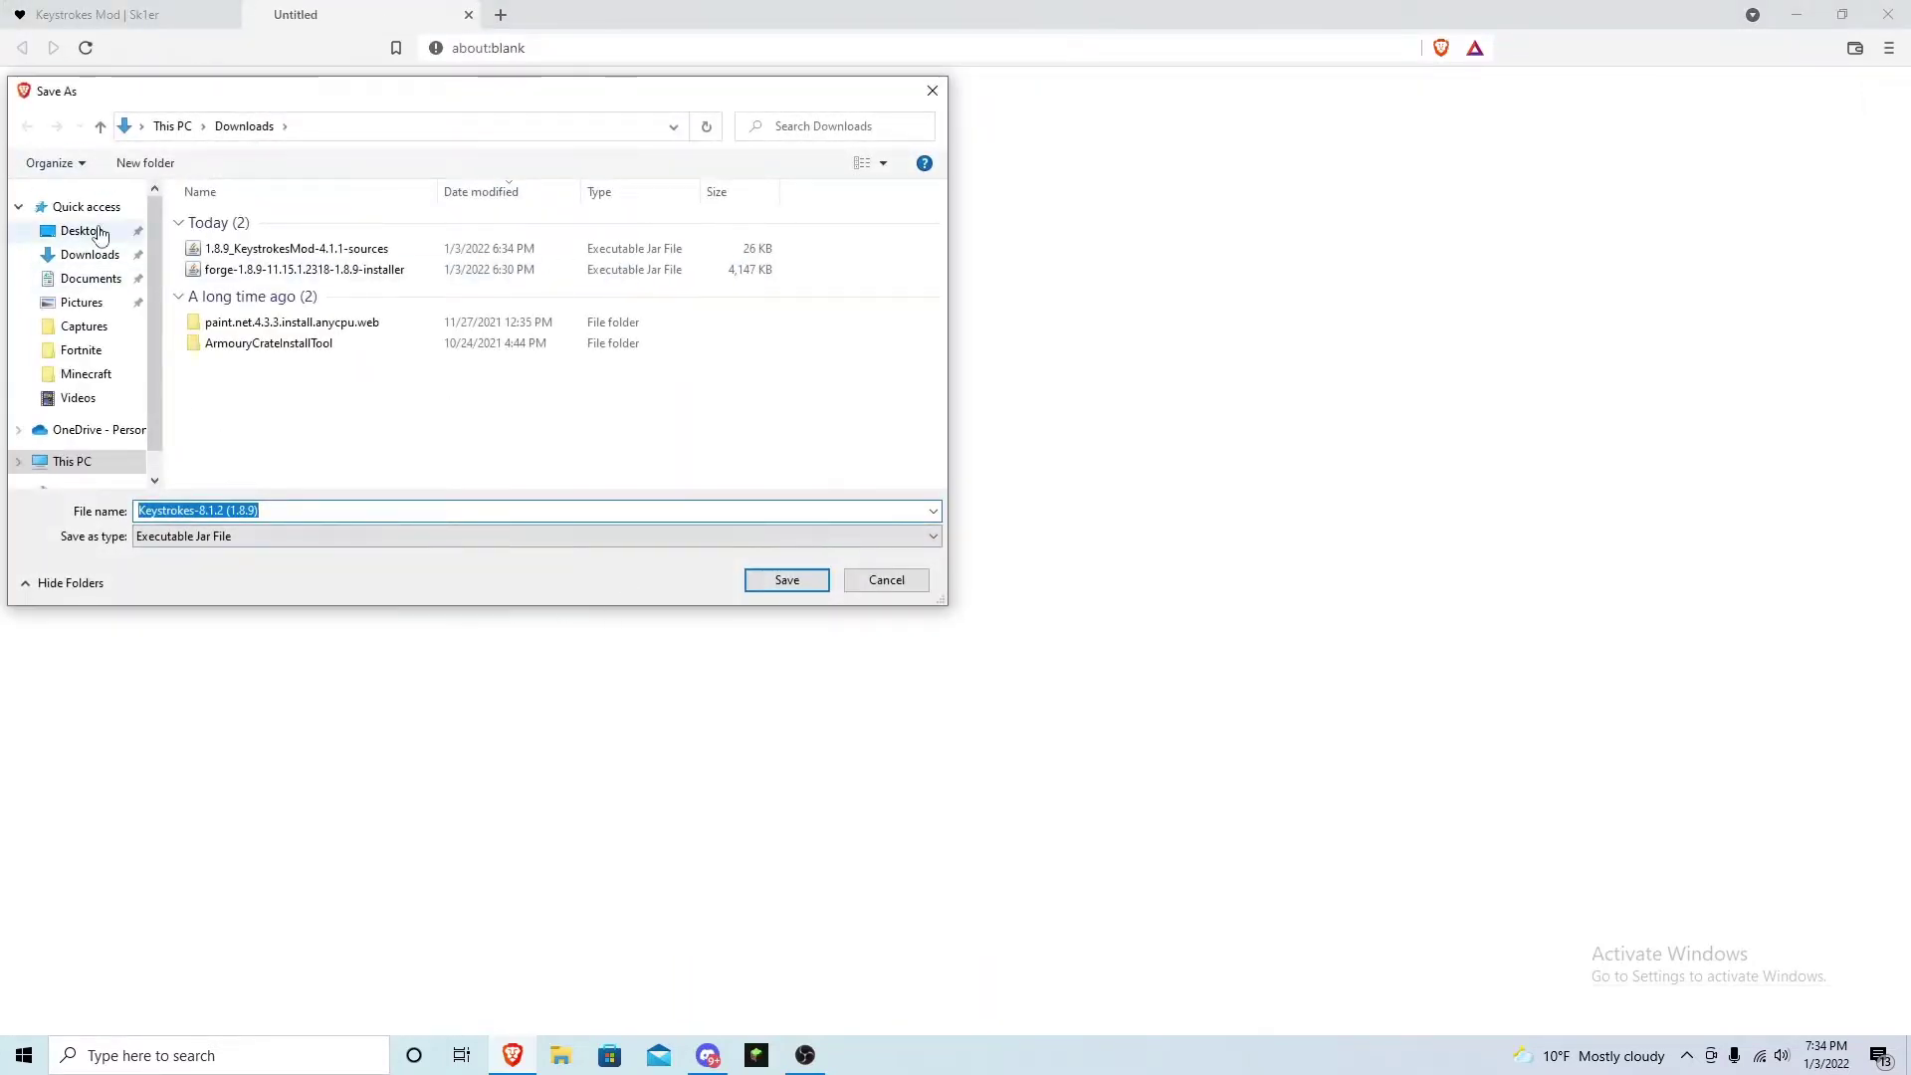
pyautogui.click(82, 230)
pyautogui.click(787, 585)
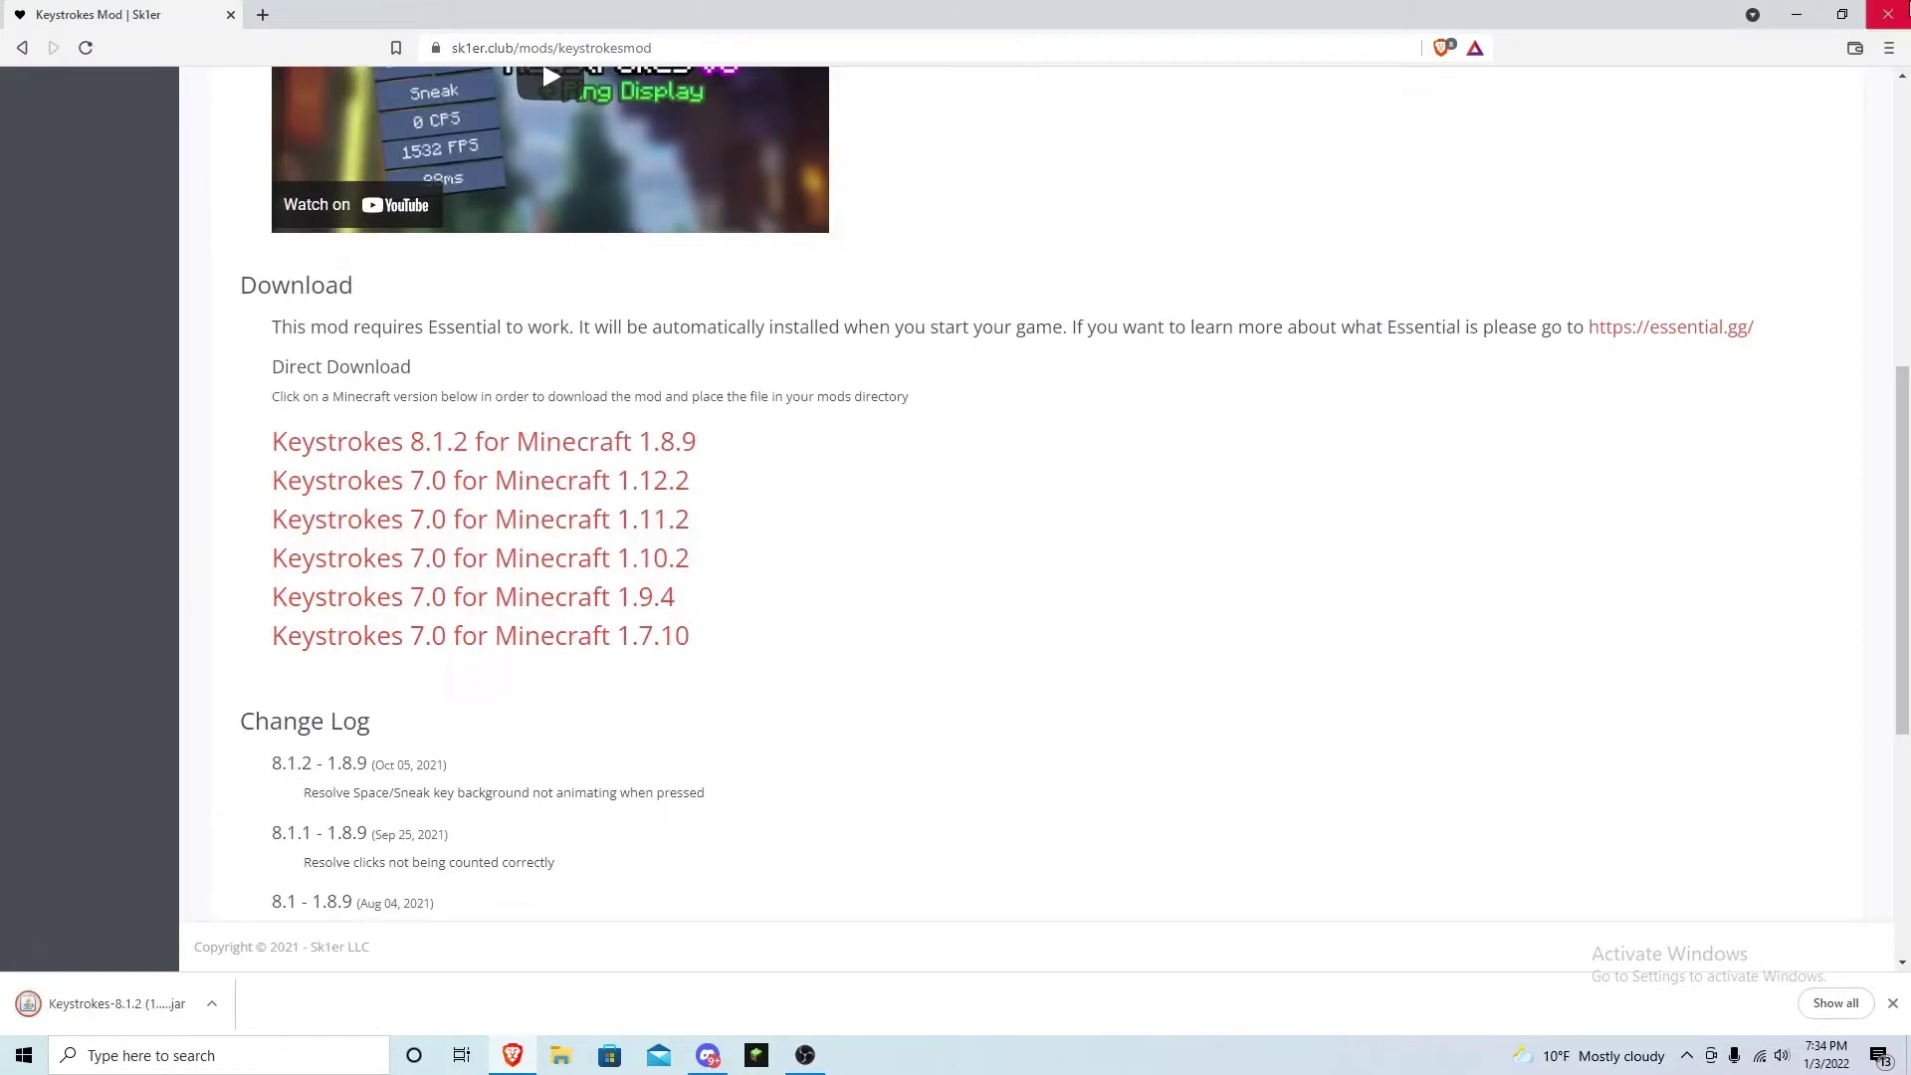
pyautogui.click(1796, 14)
pyautogui.click(1796, 12)
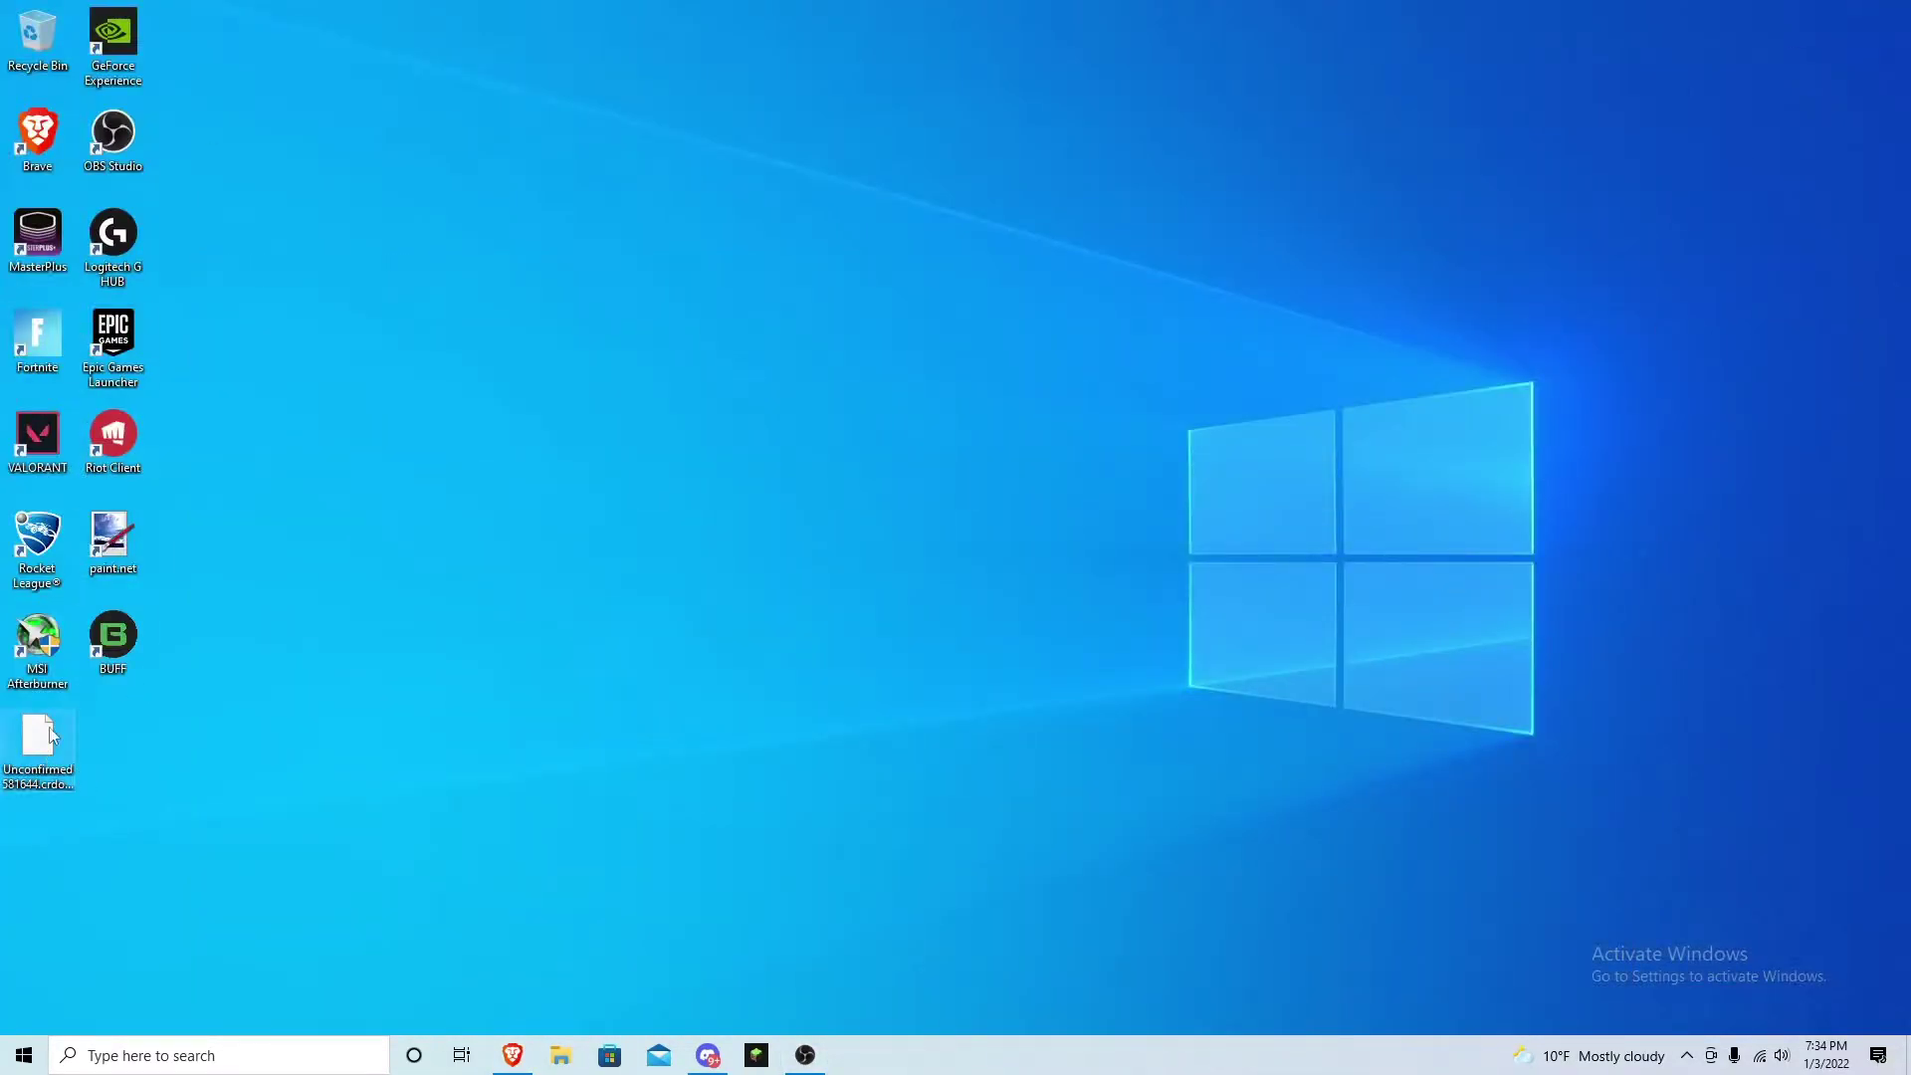
# Open the Desktop folder in File Explorer and drag the Keystrokes jar onto the desktop, skipping the duplicate.
pyautogui.click(559, 1054)
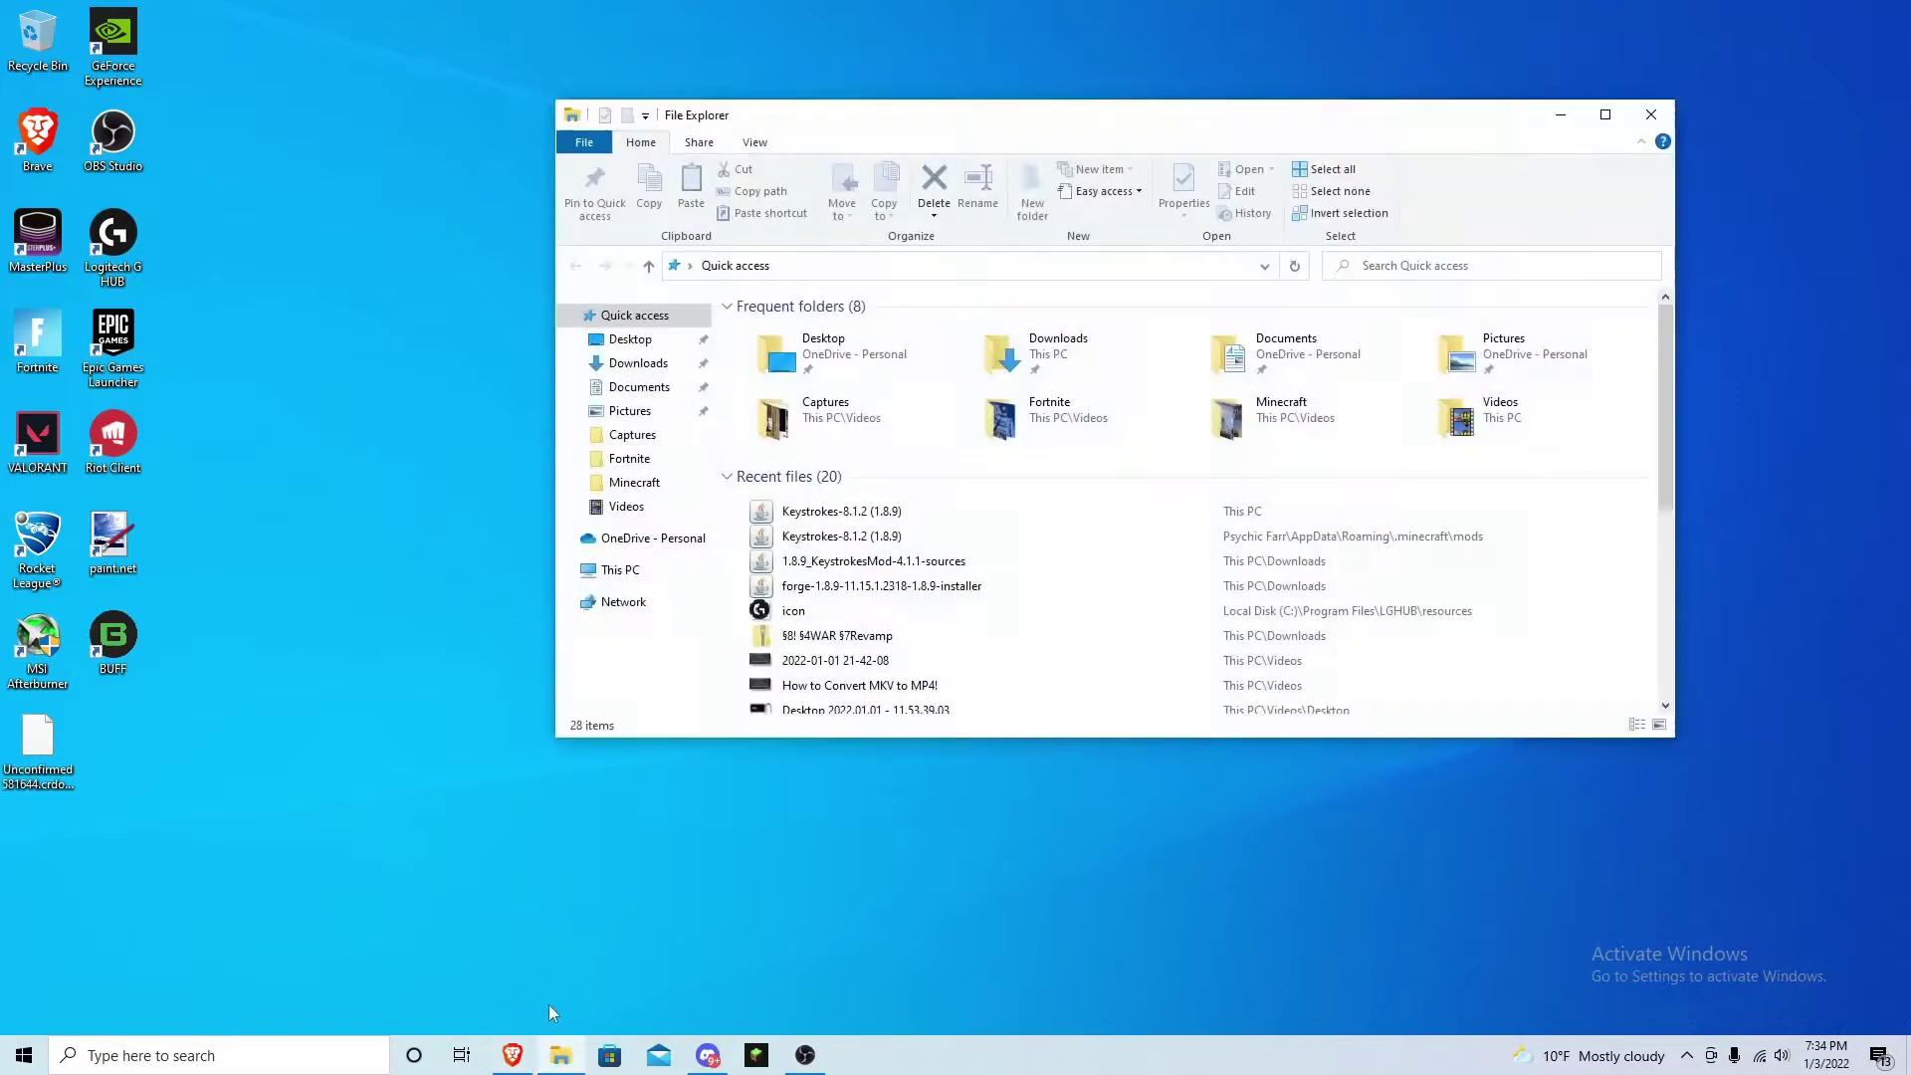
pyautogui.click(631, 340)
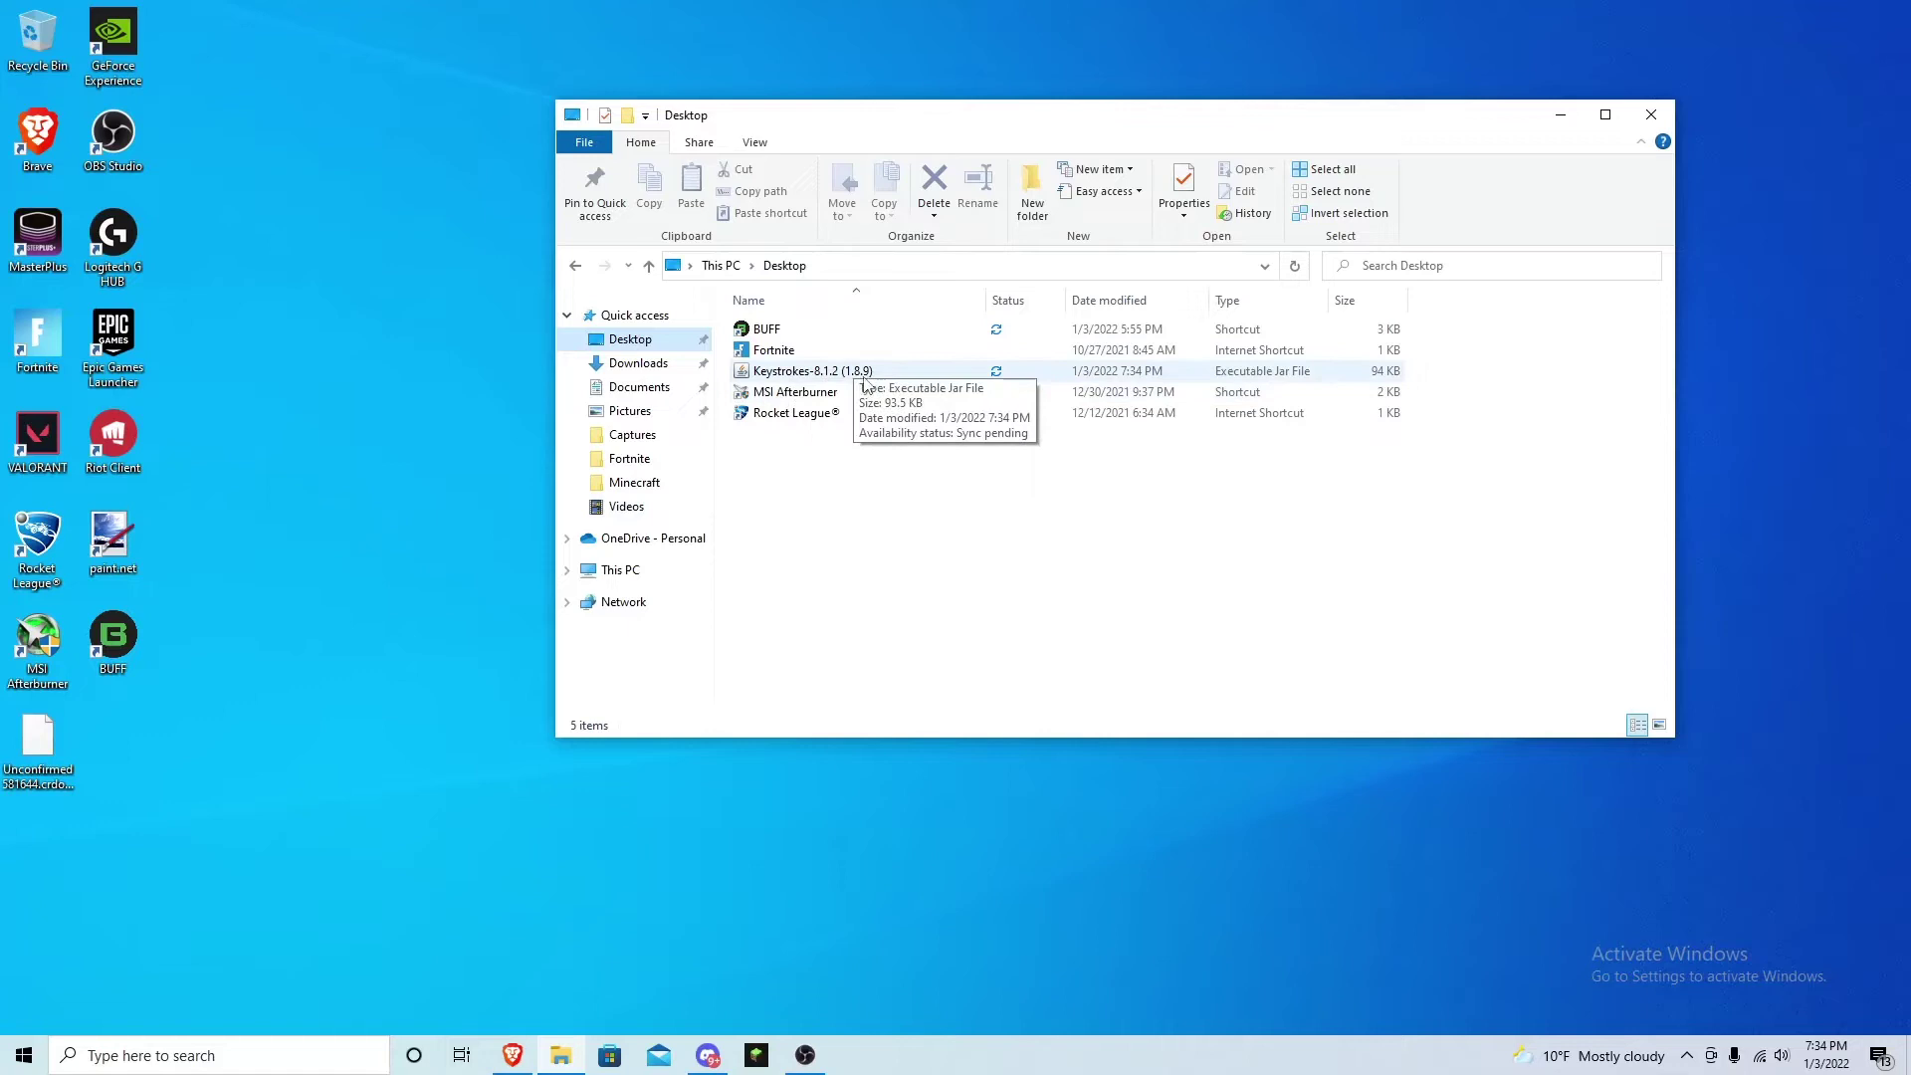
pyautogui.click(38, 746)
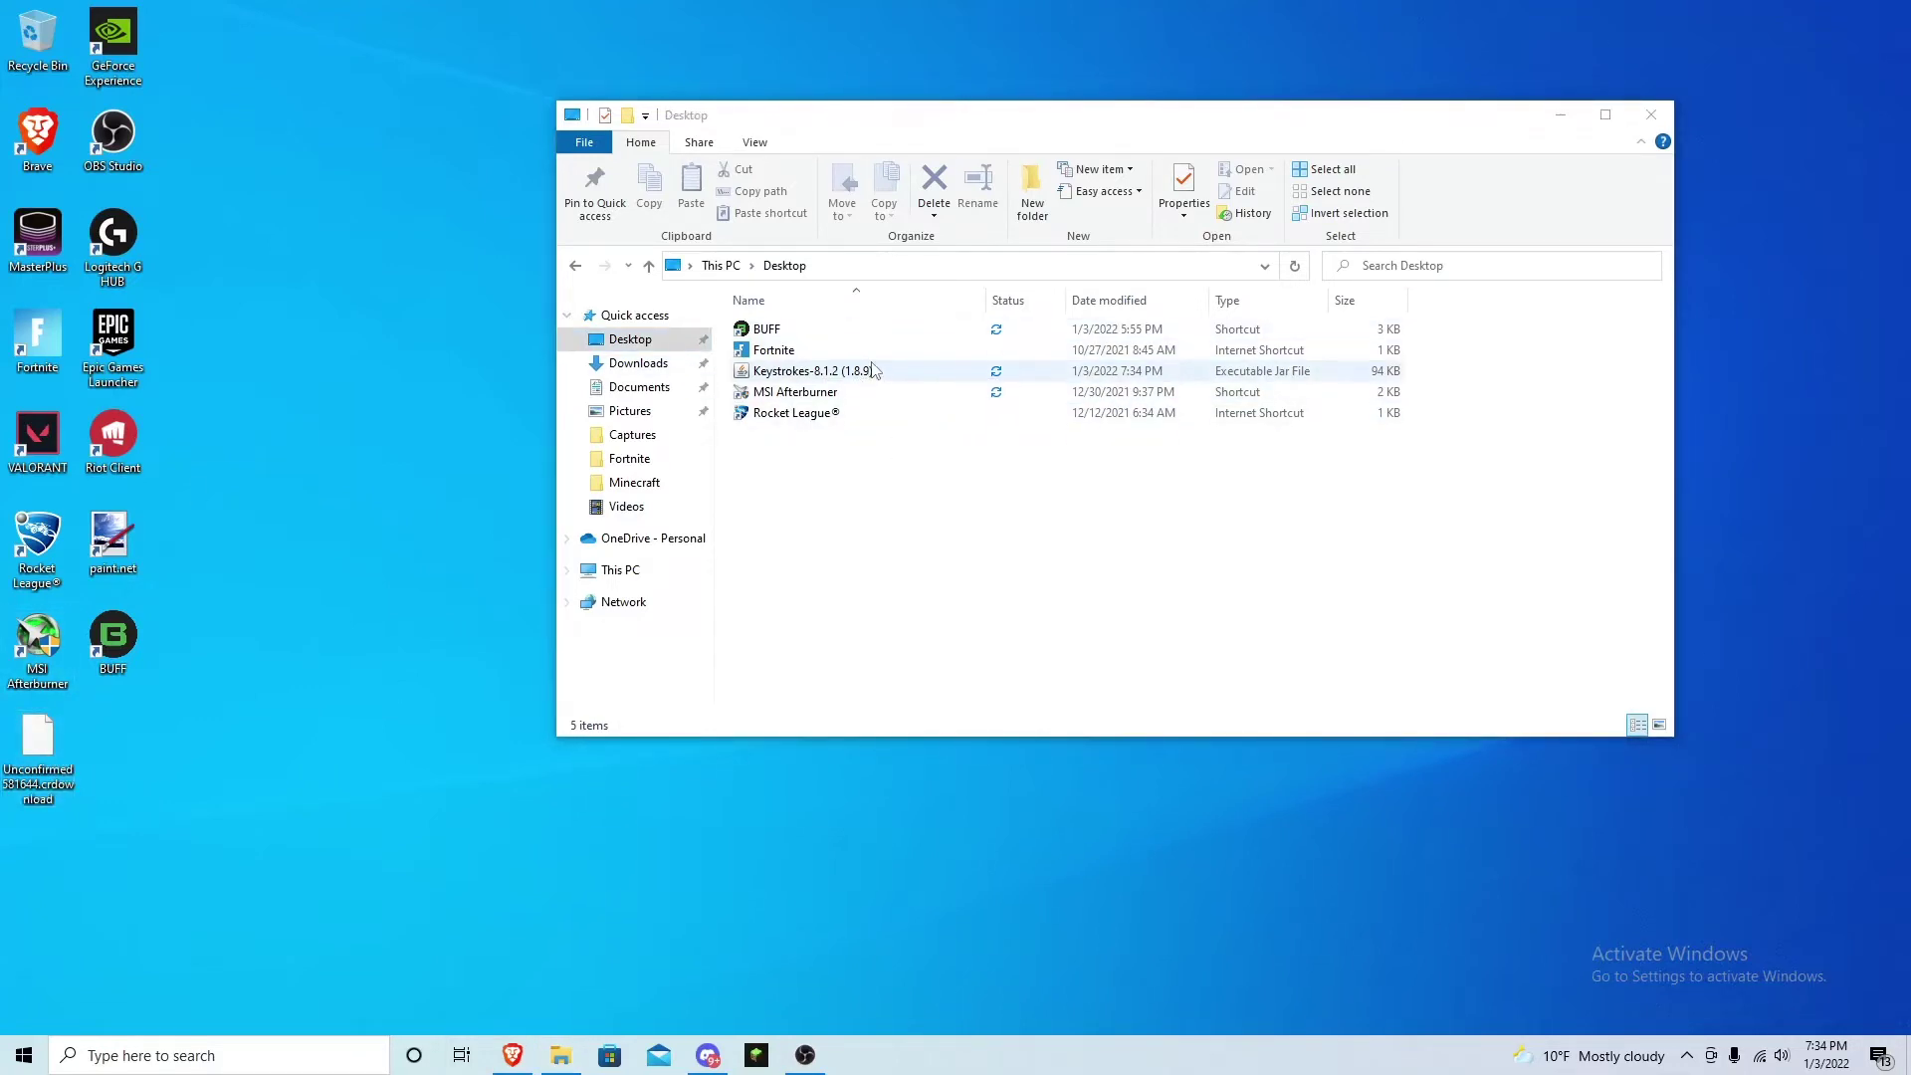
pyautogui.moveTo(868, 375); pyautogui.dragTo(455, 376)
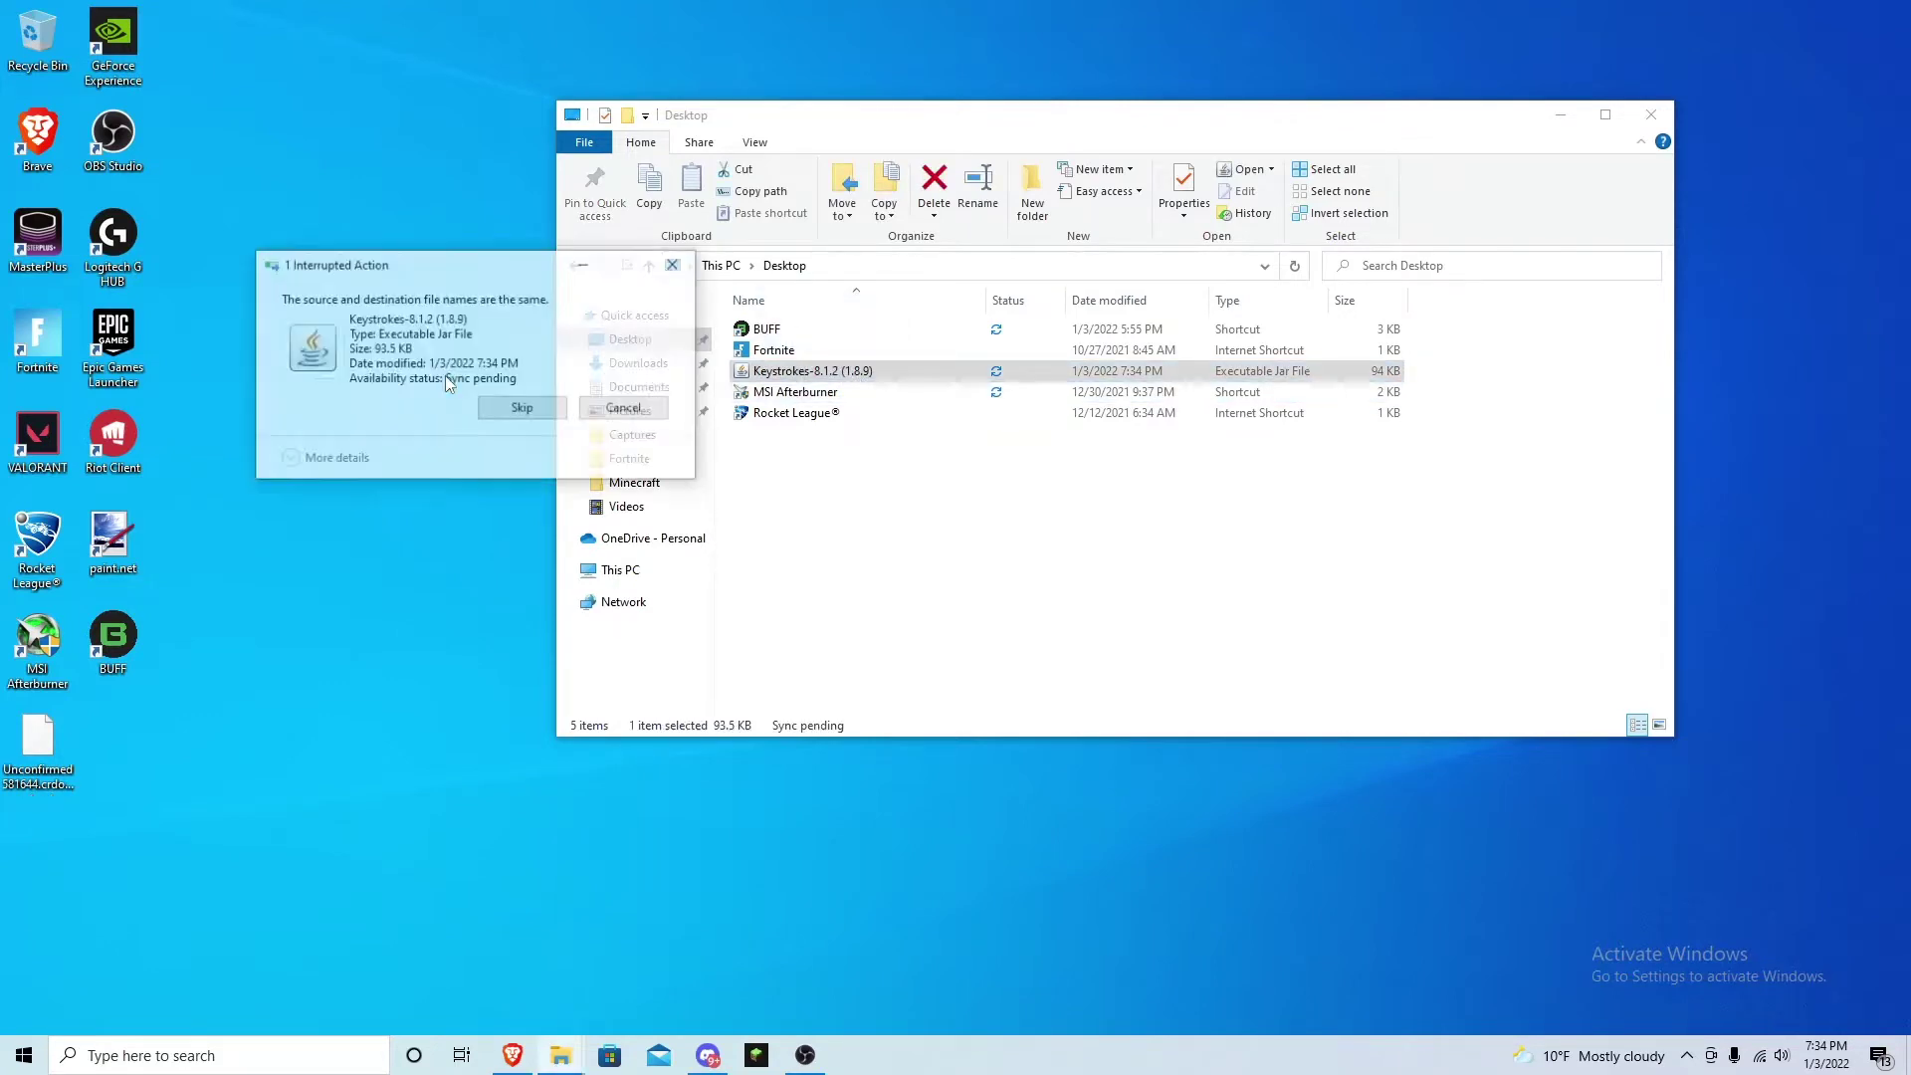
pyautogui.click(517, 406)
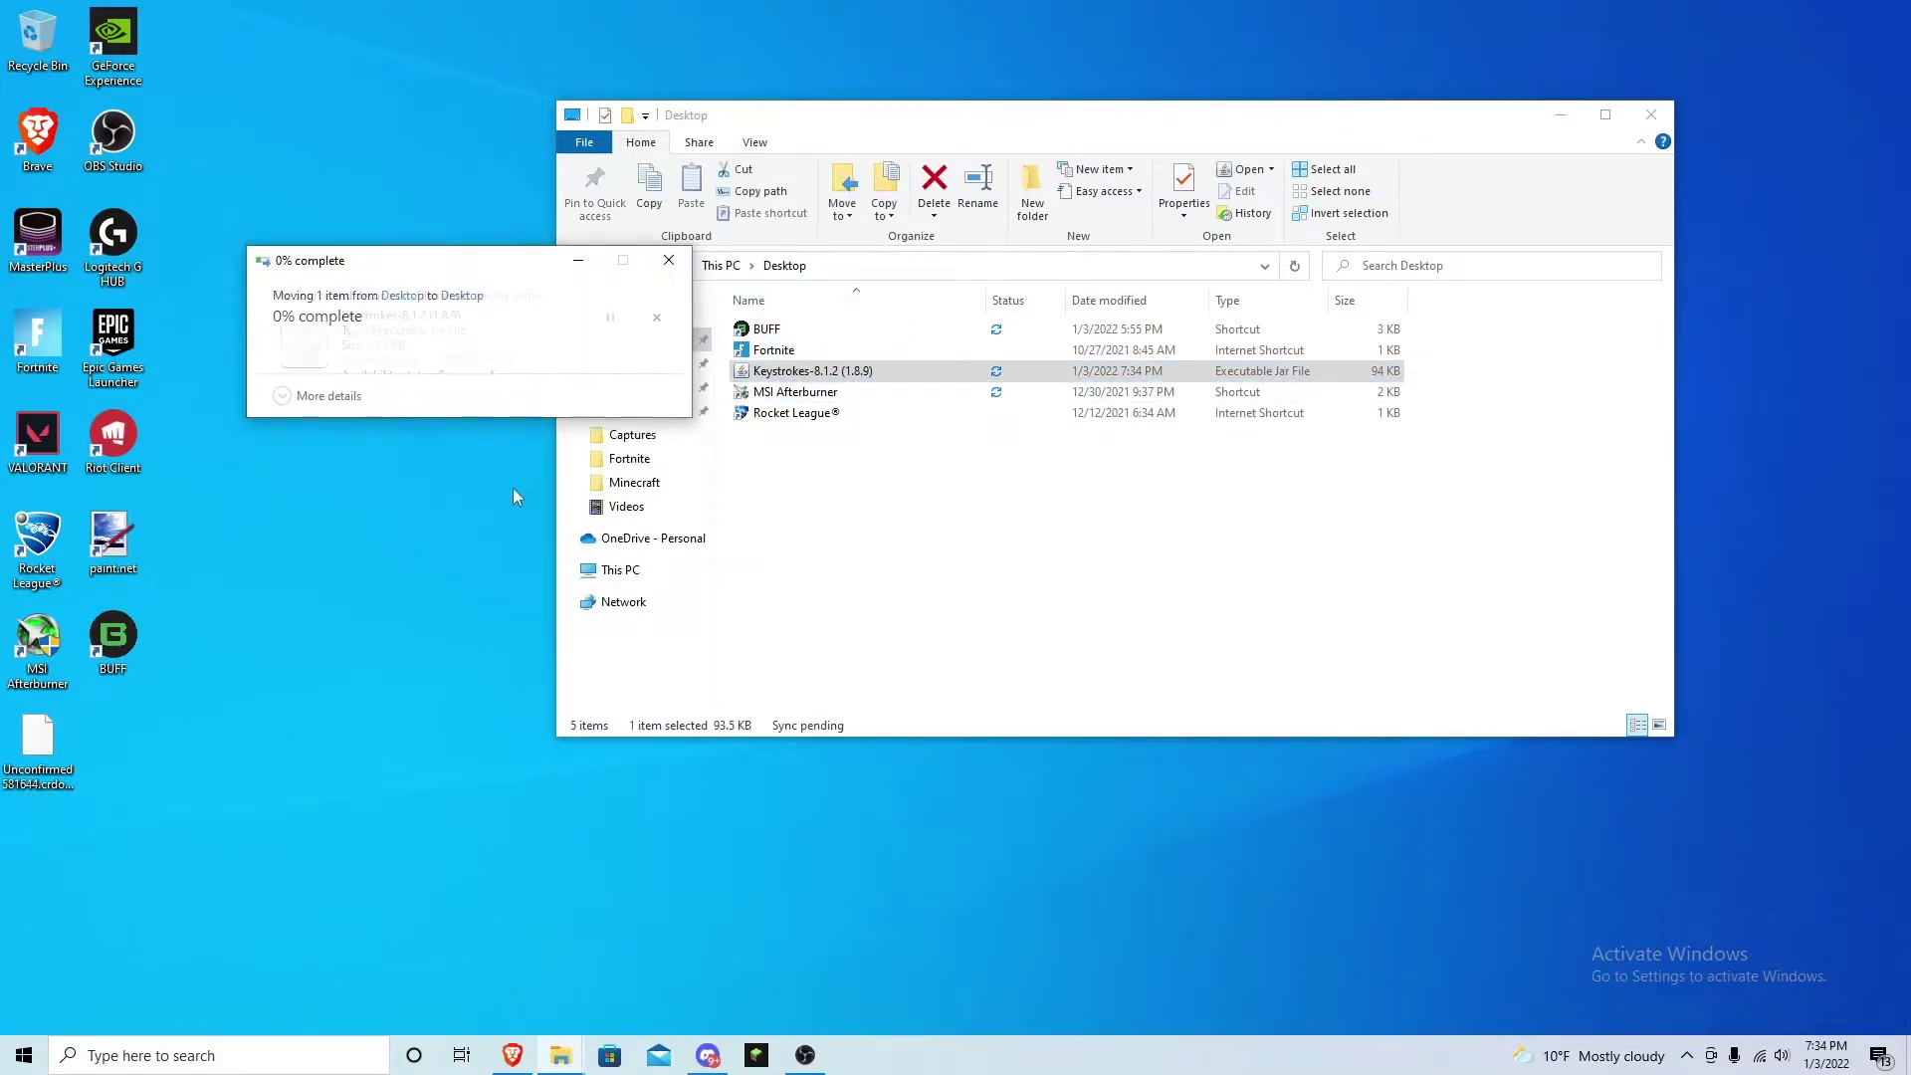
# Select the Keystrokes-8.1.2 (1.8.9) jar, reposition Explorer, and start the Minecraft Launcher.
pyautogui.moveTo(870, 119); pyautogui.dragTo(798, 29)
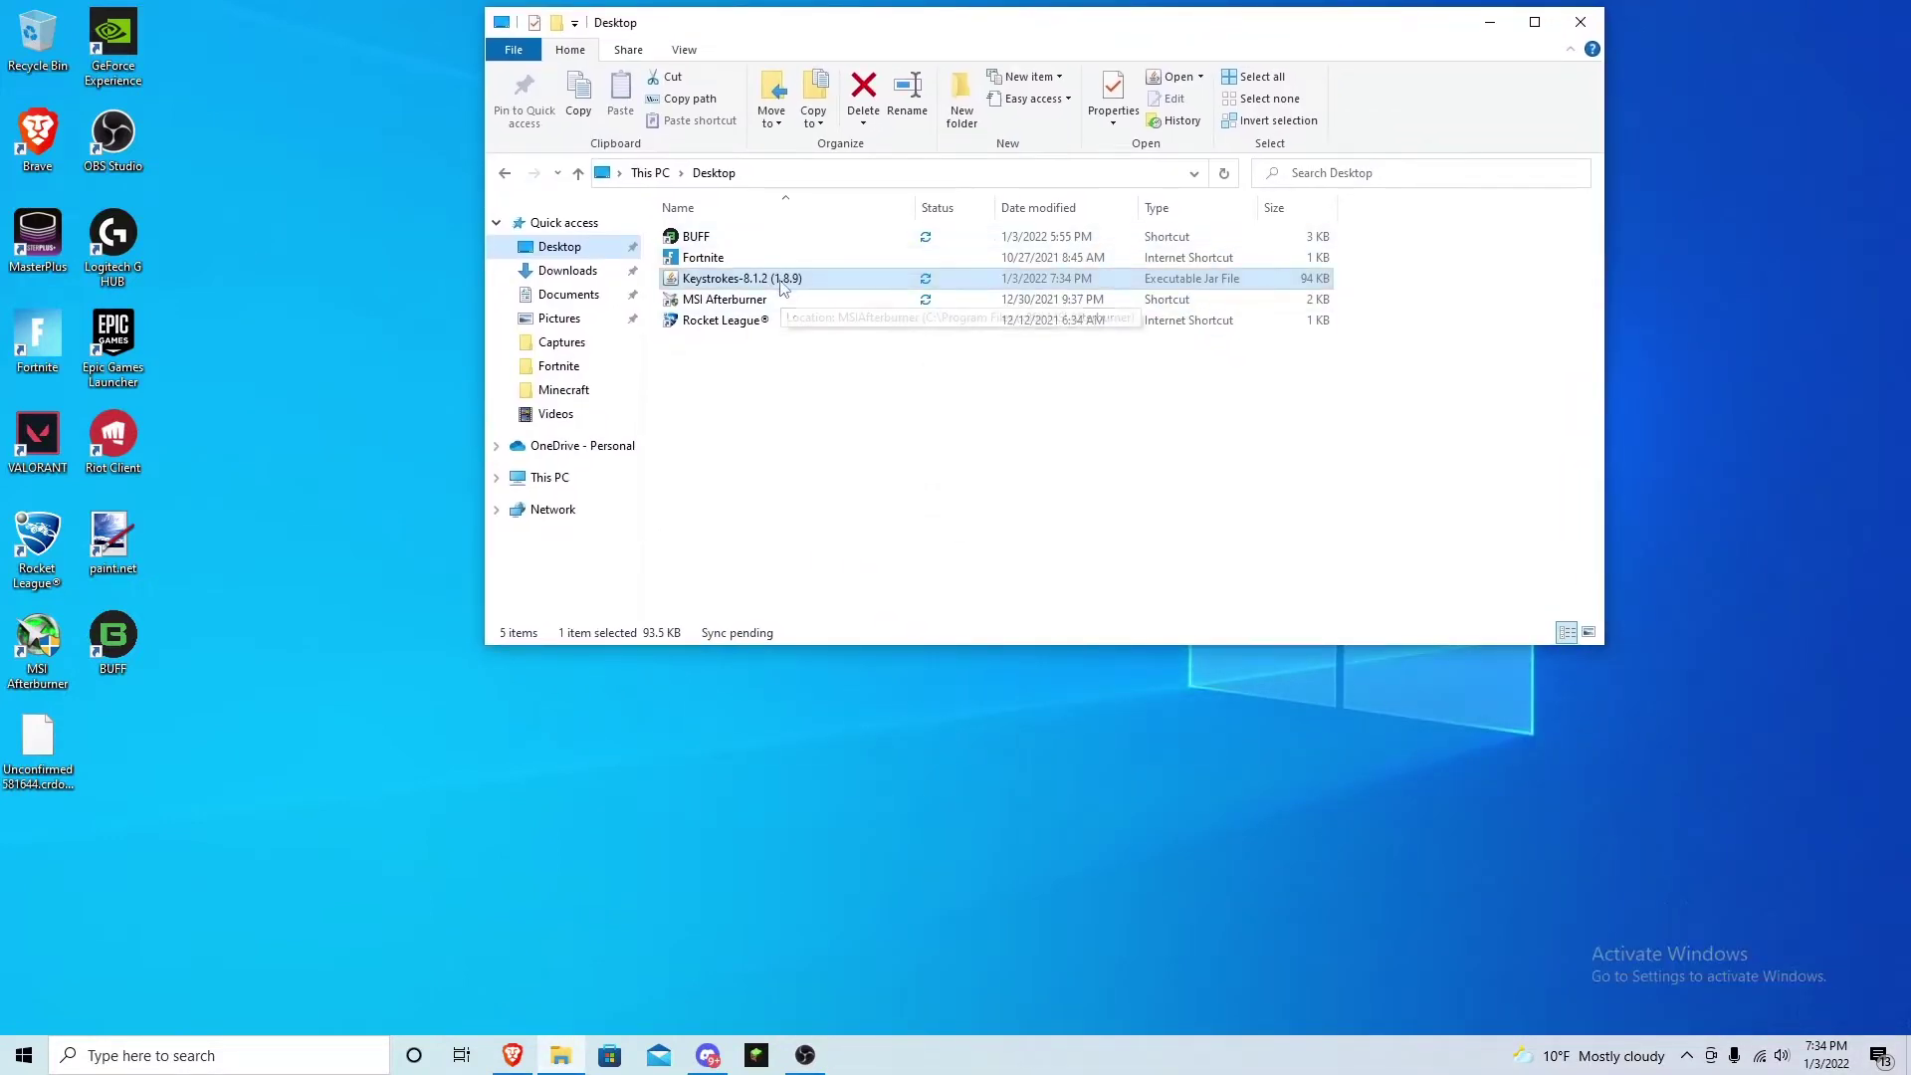
pyautogui.click(748, 288)
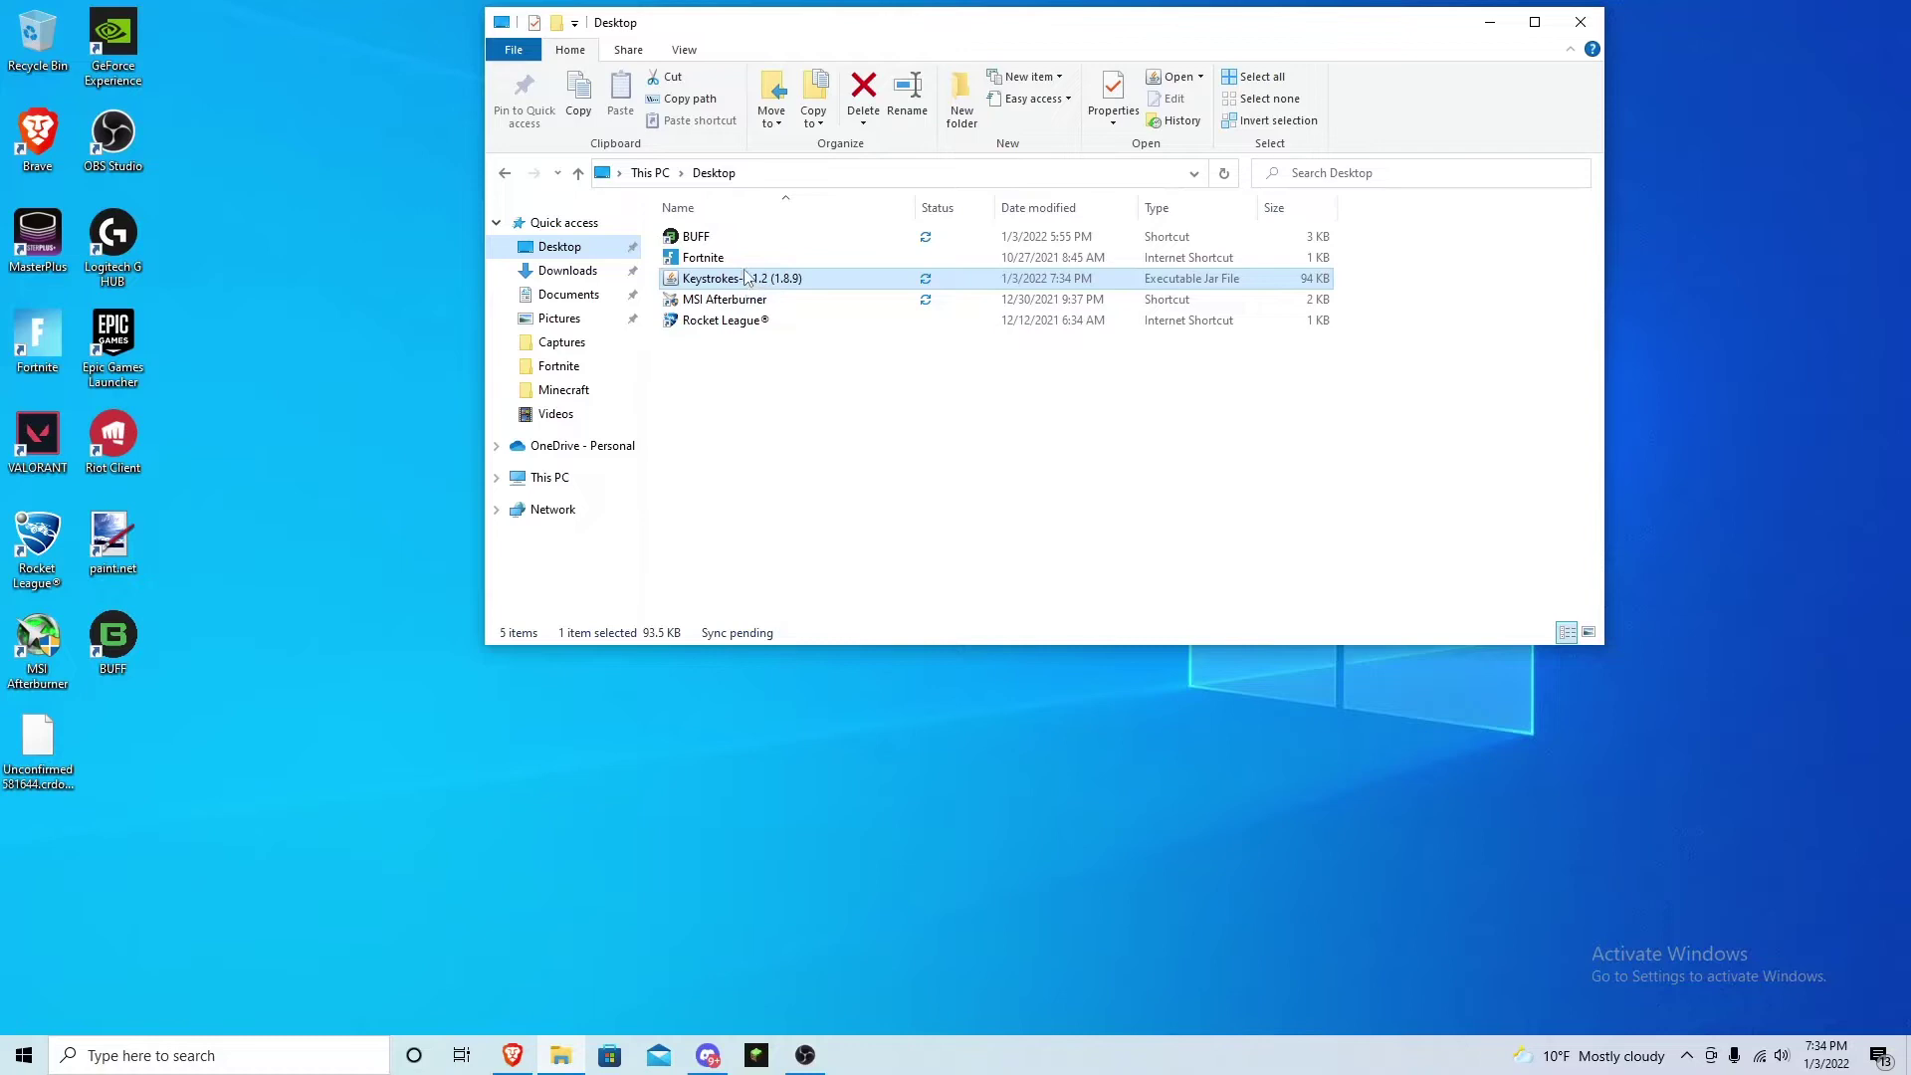
pyautogui.moveTo(821, 34); pyautogui.dragTo(491, 91)
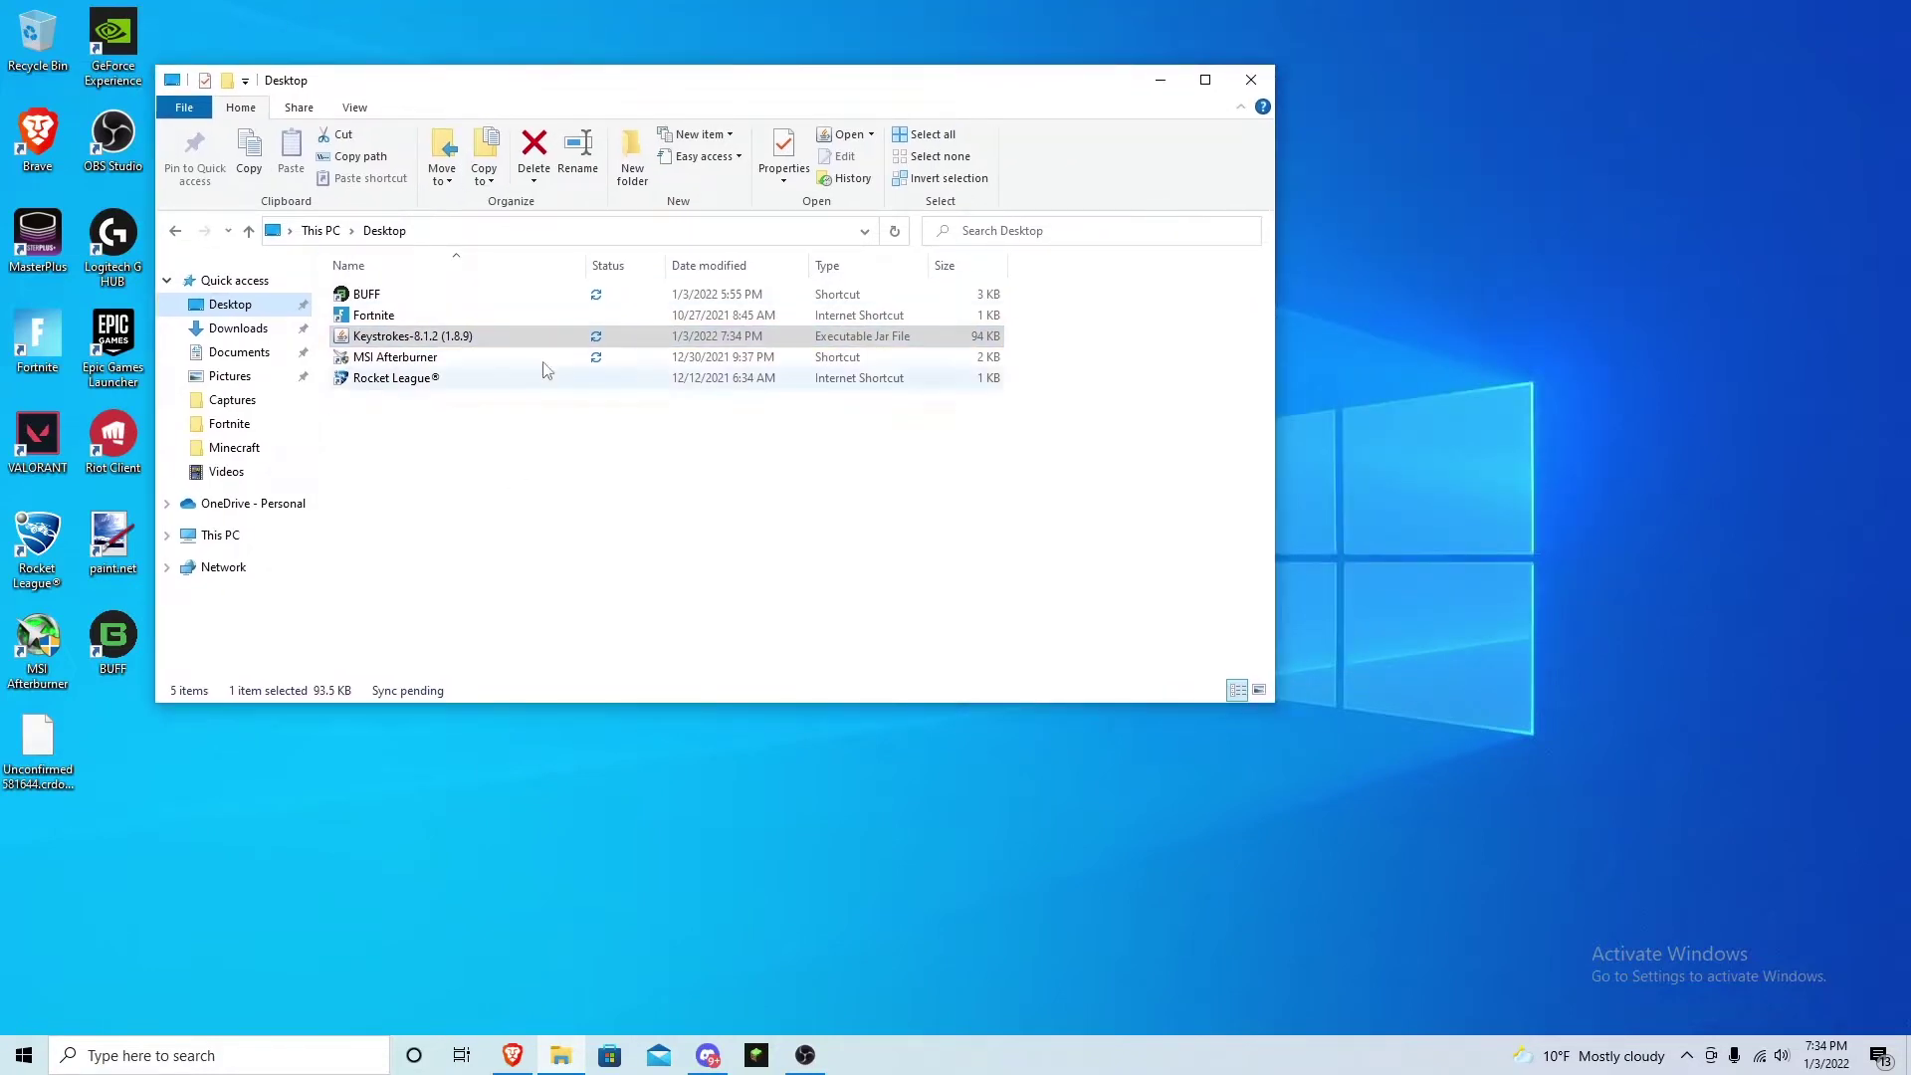
pyautogui.click(759, 1055)
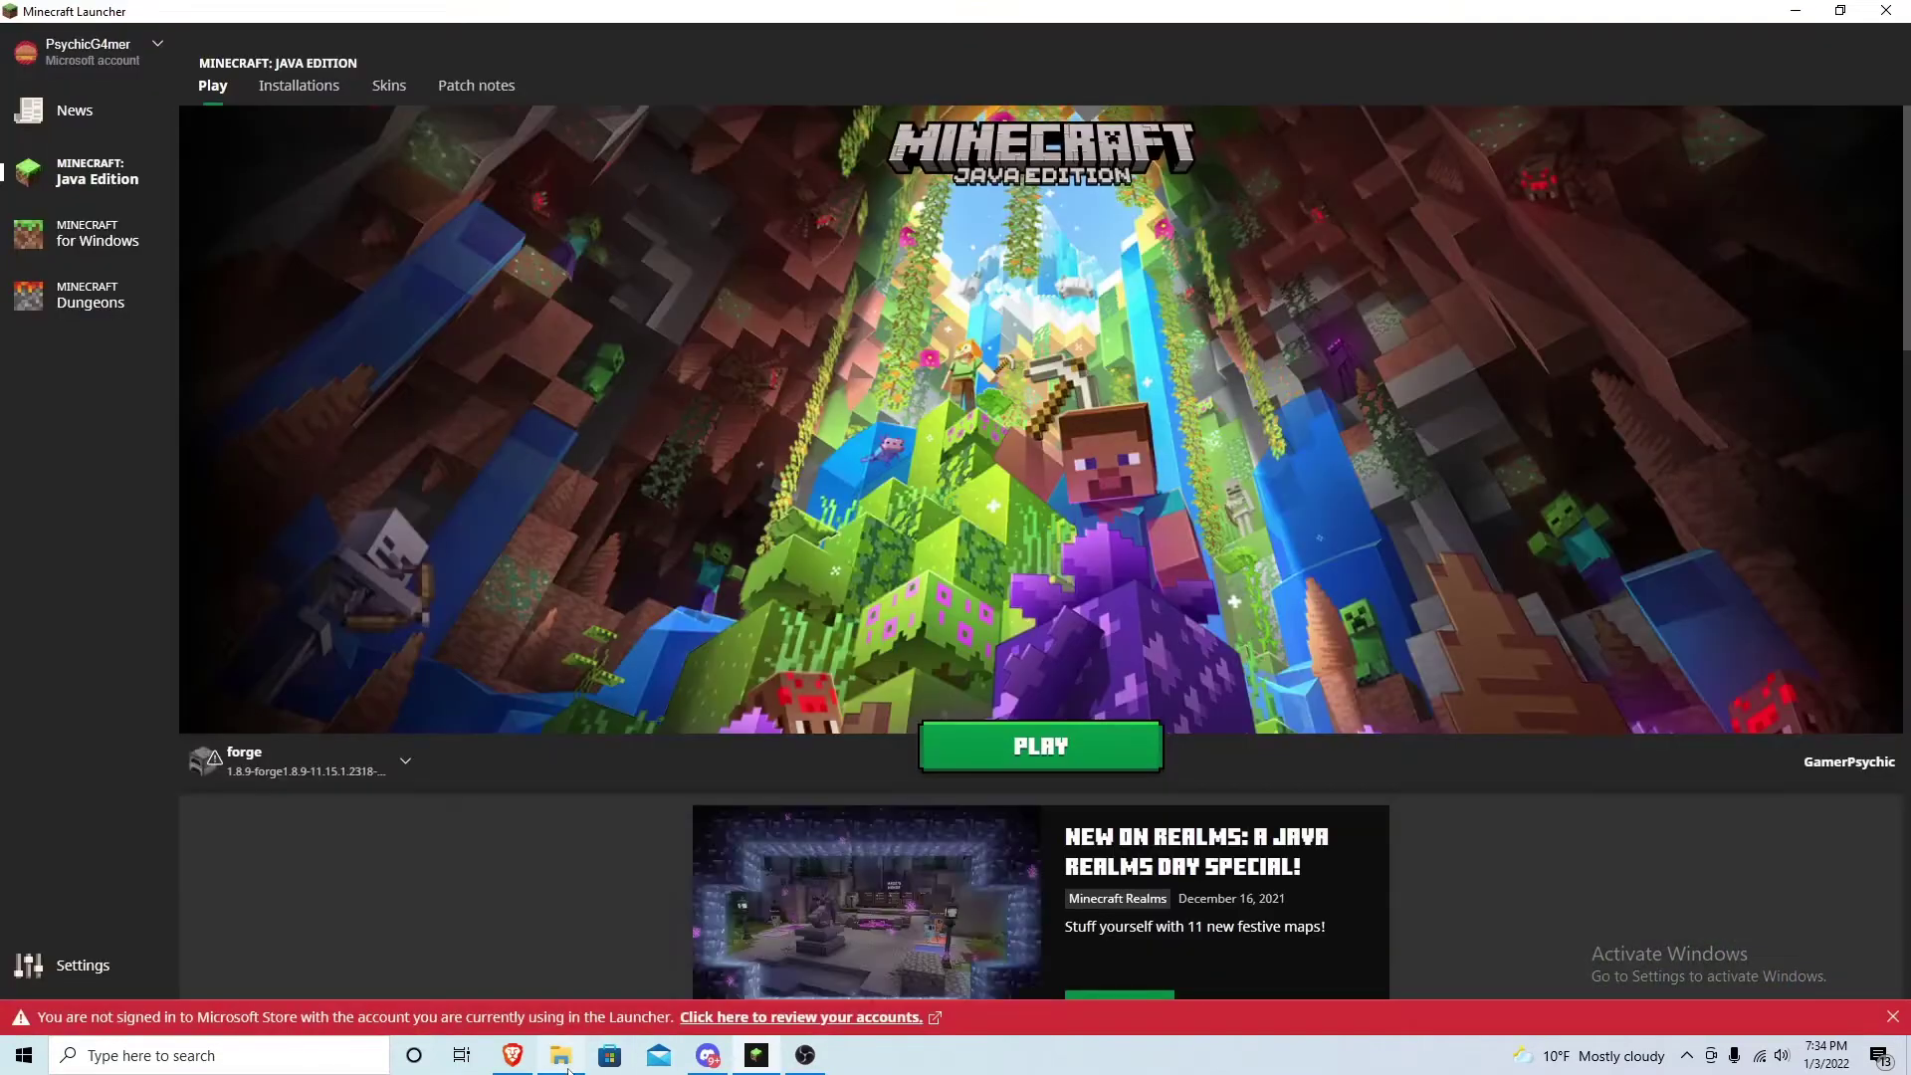
# Restore the launcher window and show the Installations tab listing forge 1.8.9-forge11.15.1.2318.
pyautogui.moveTo(568, 1070)
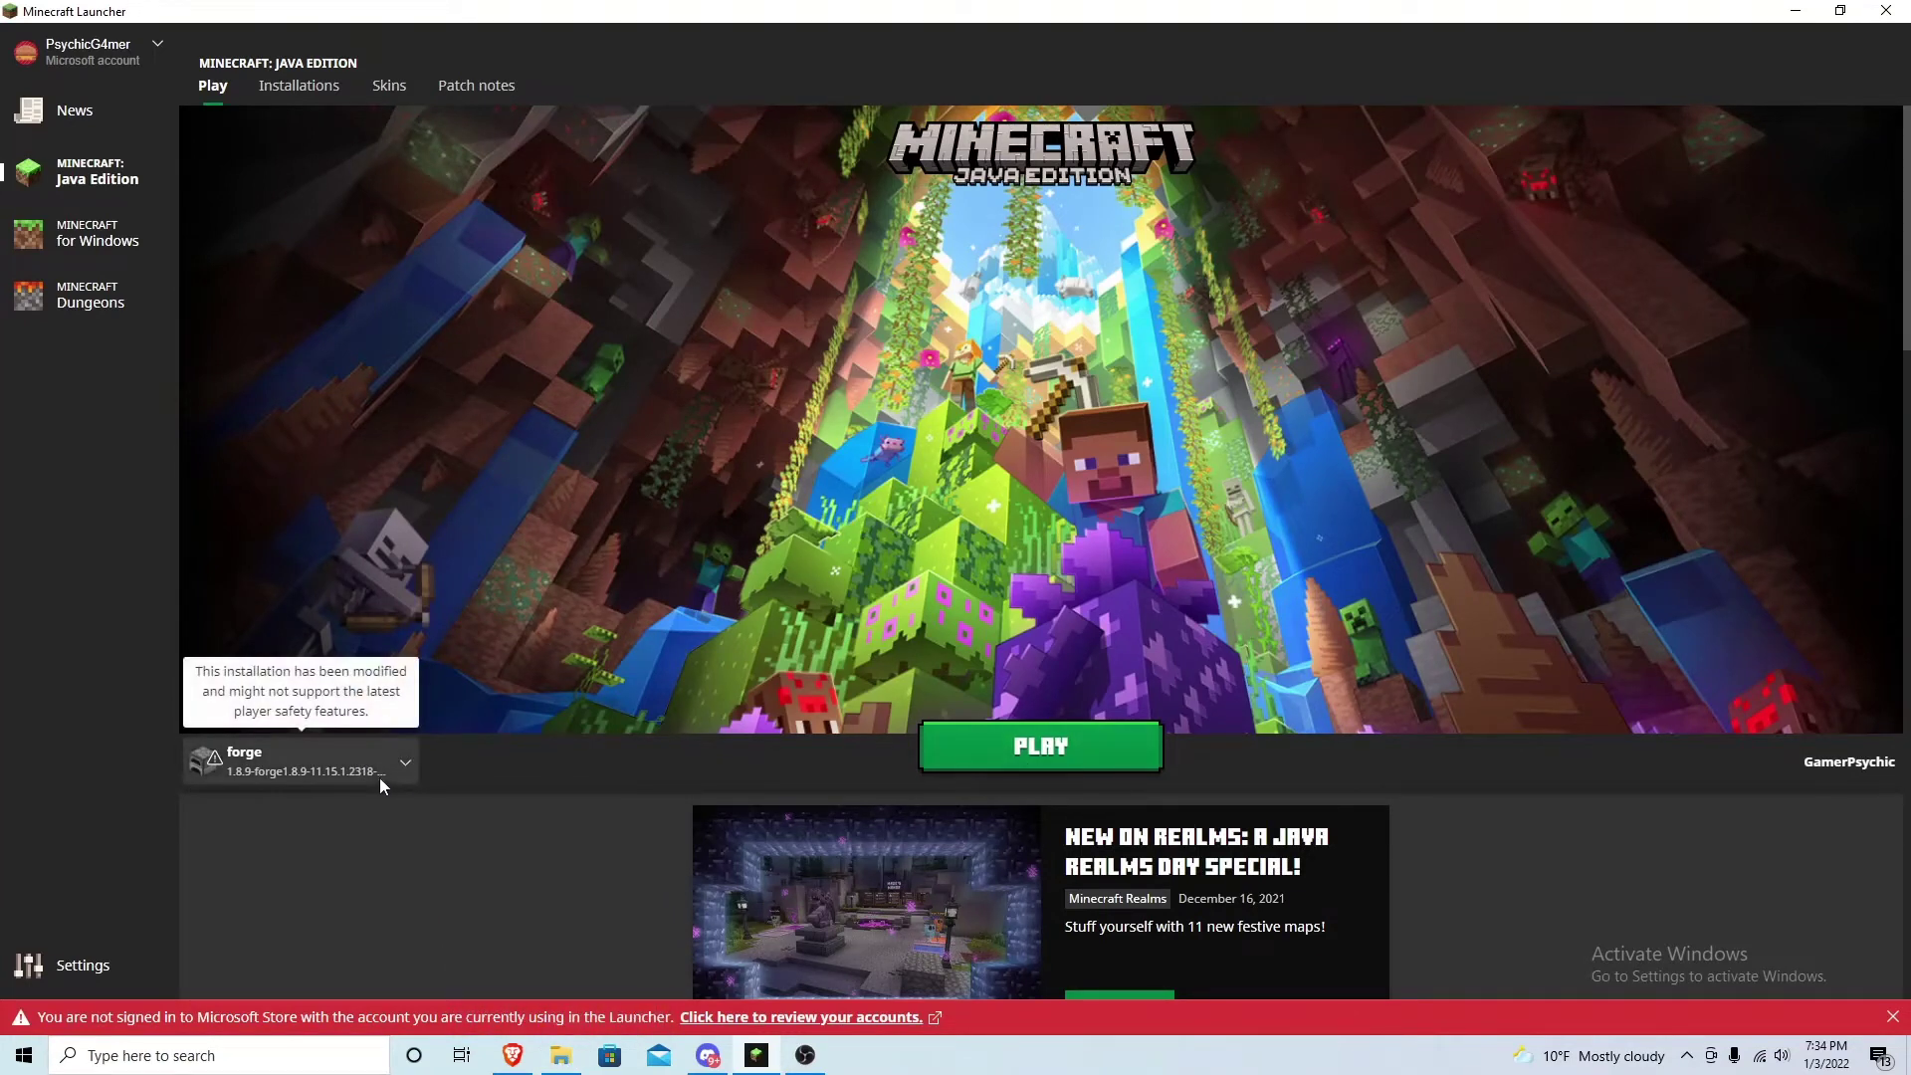
pyautogui.moveTo(1222, 17); pyautogui.dragTo(1662, 71)
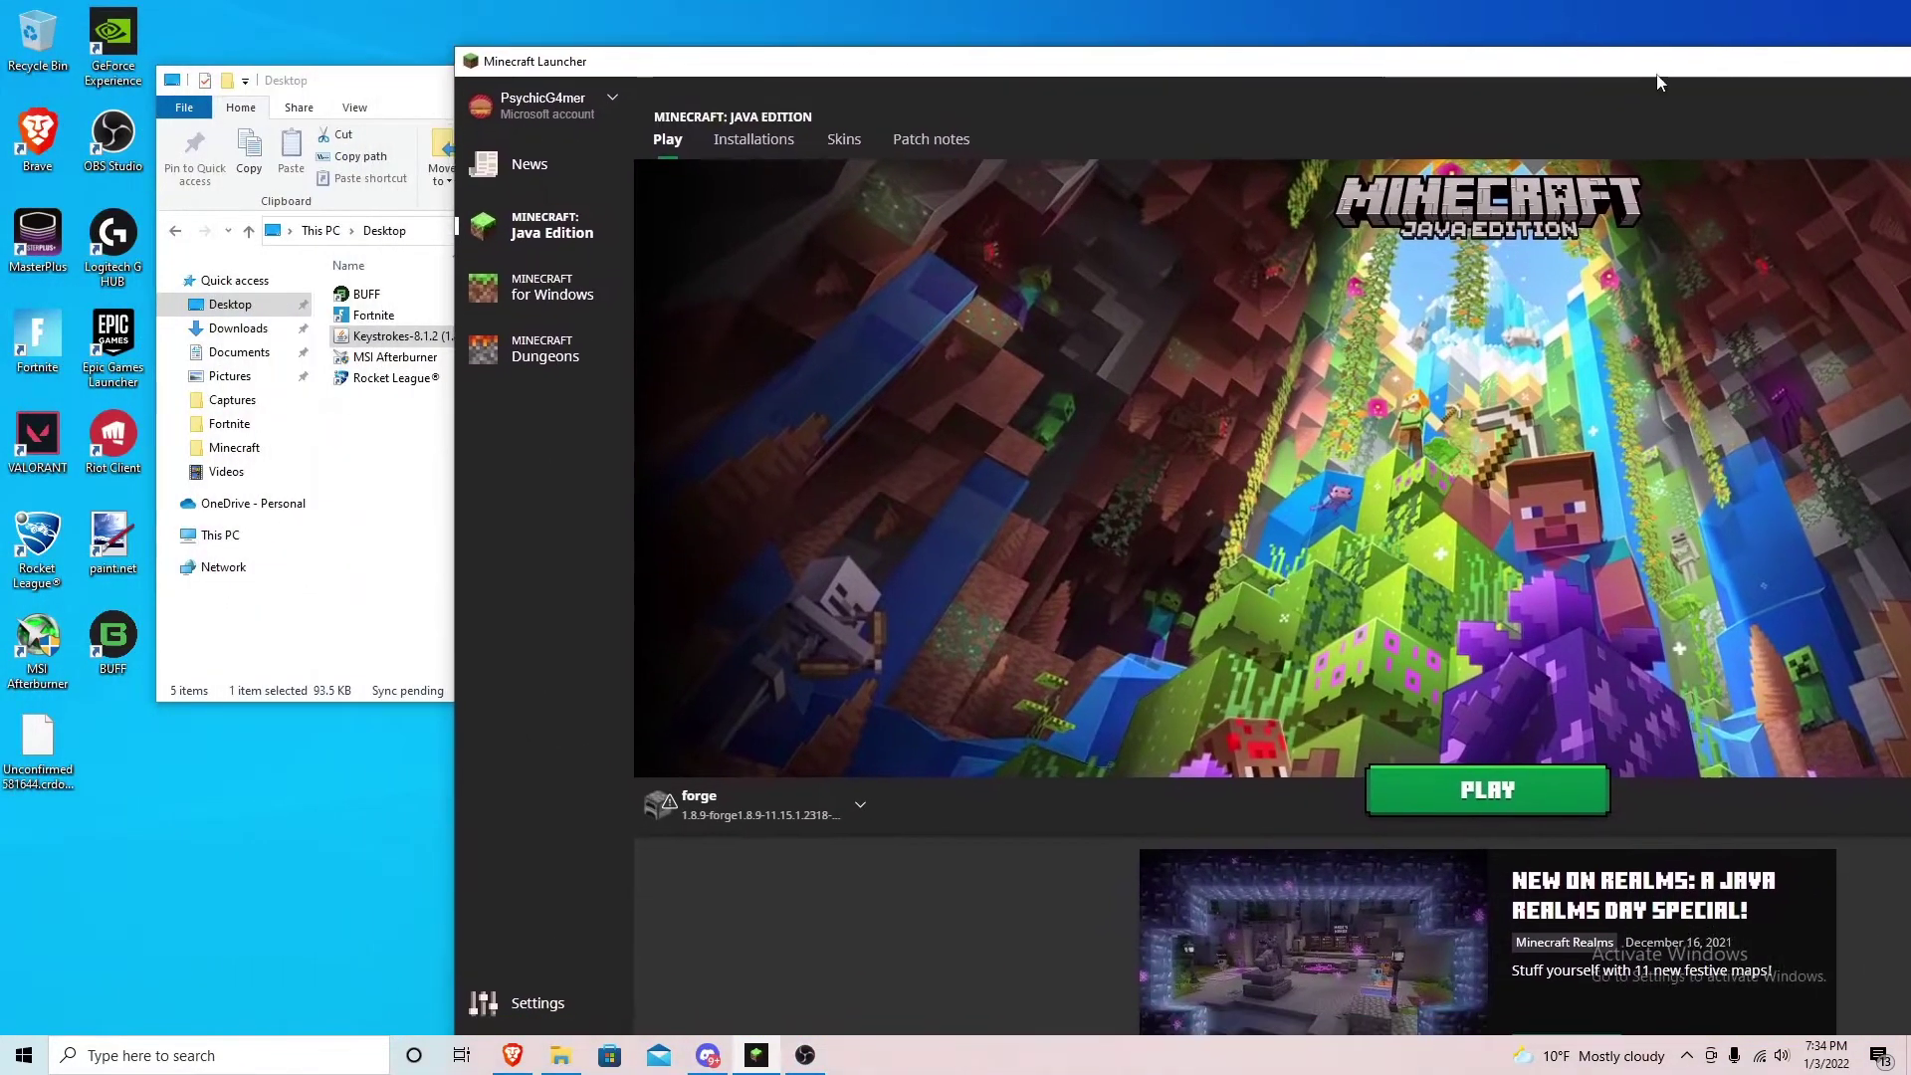
pyautogui.click(831, 828)
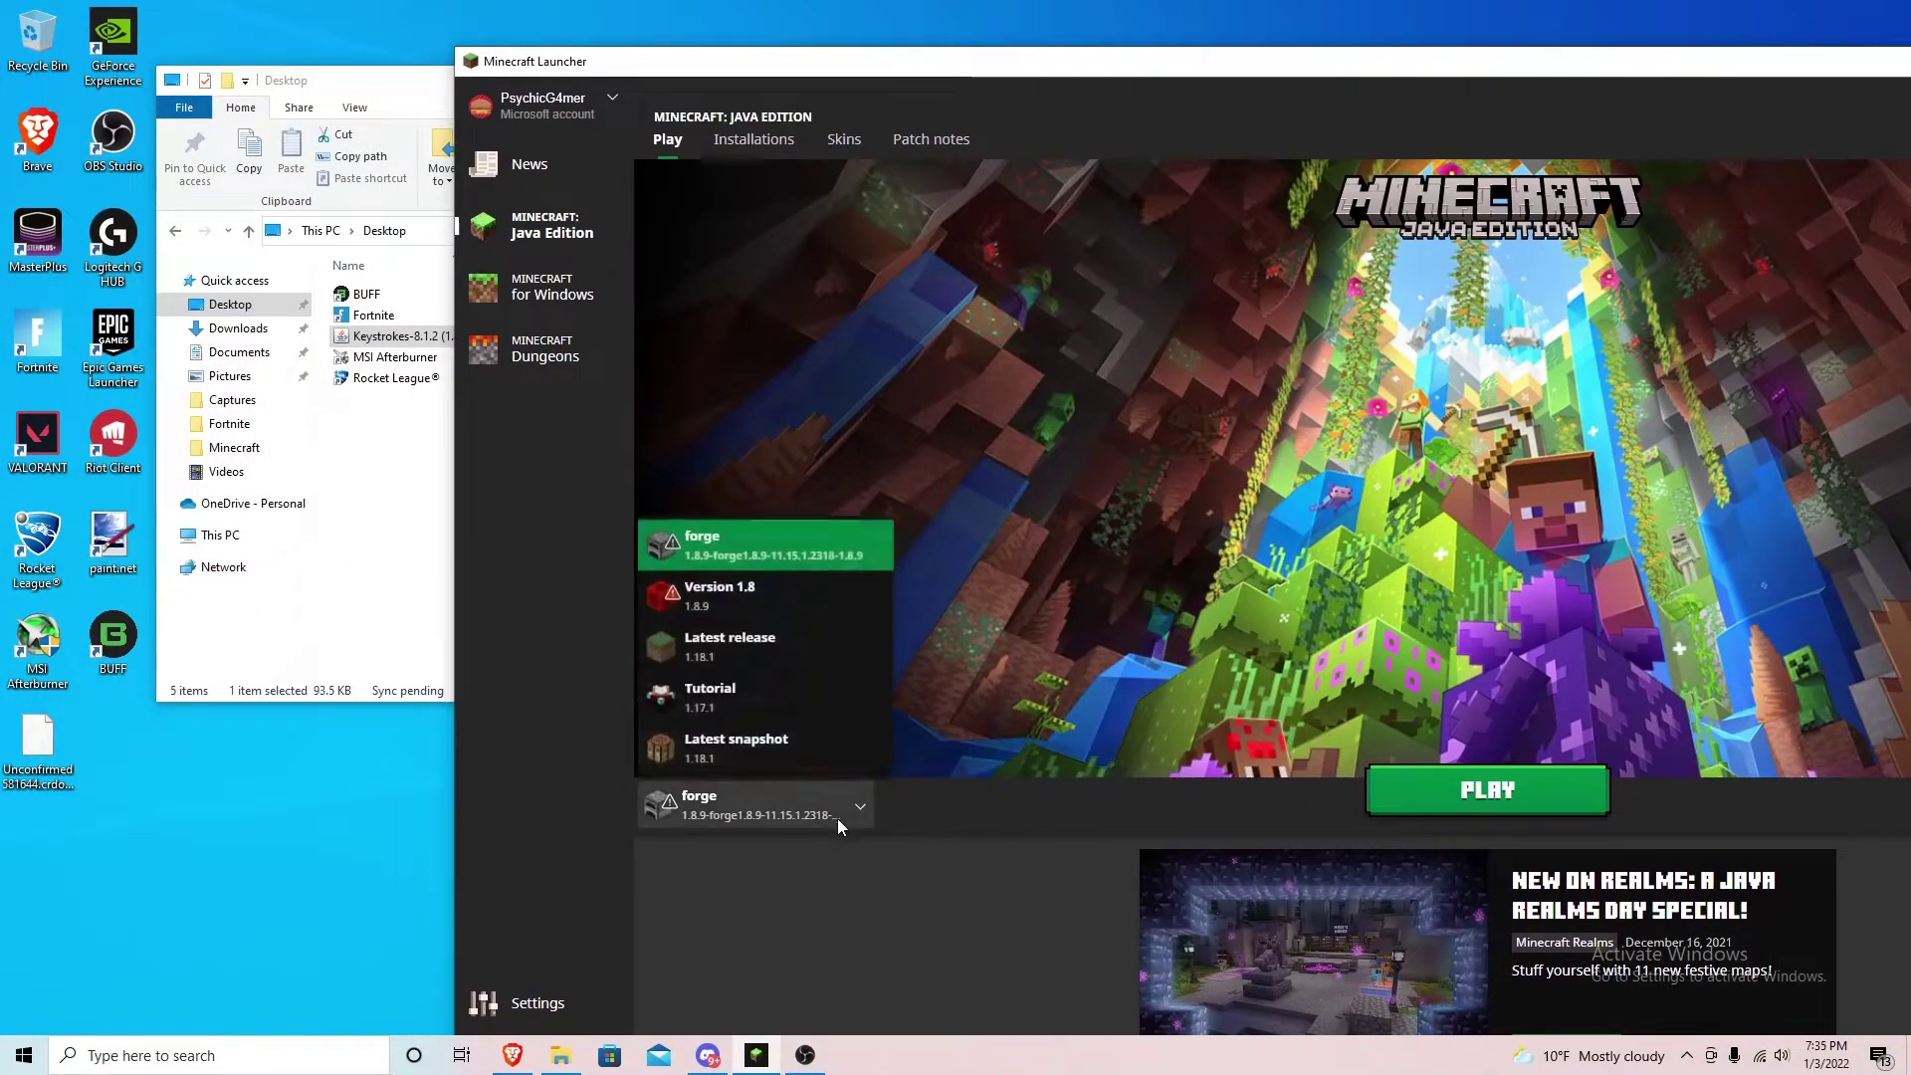
pyautogui.click(838, 818)
pyautogui.click(754, 138)
pyautogui.moveTo(1870, 341)
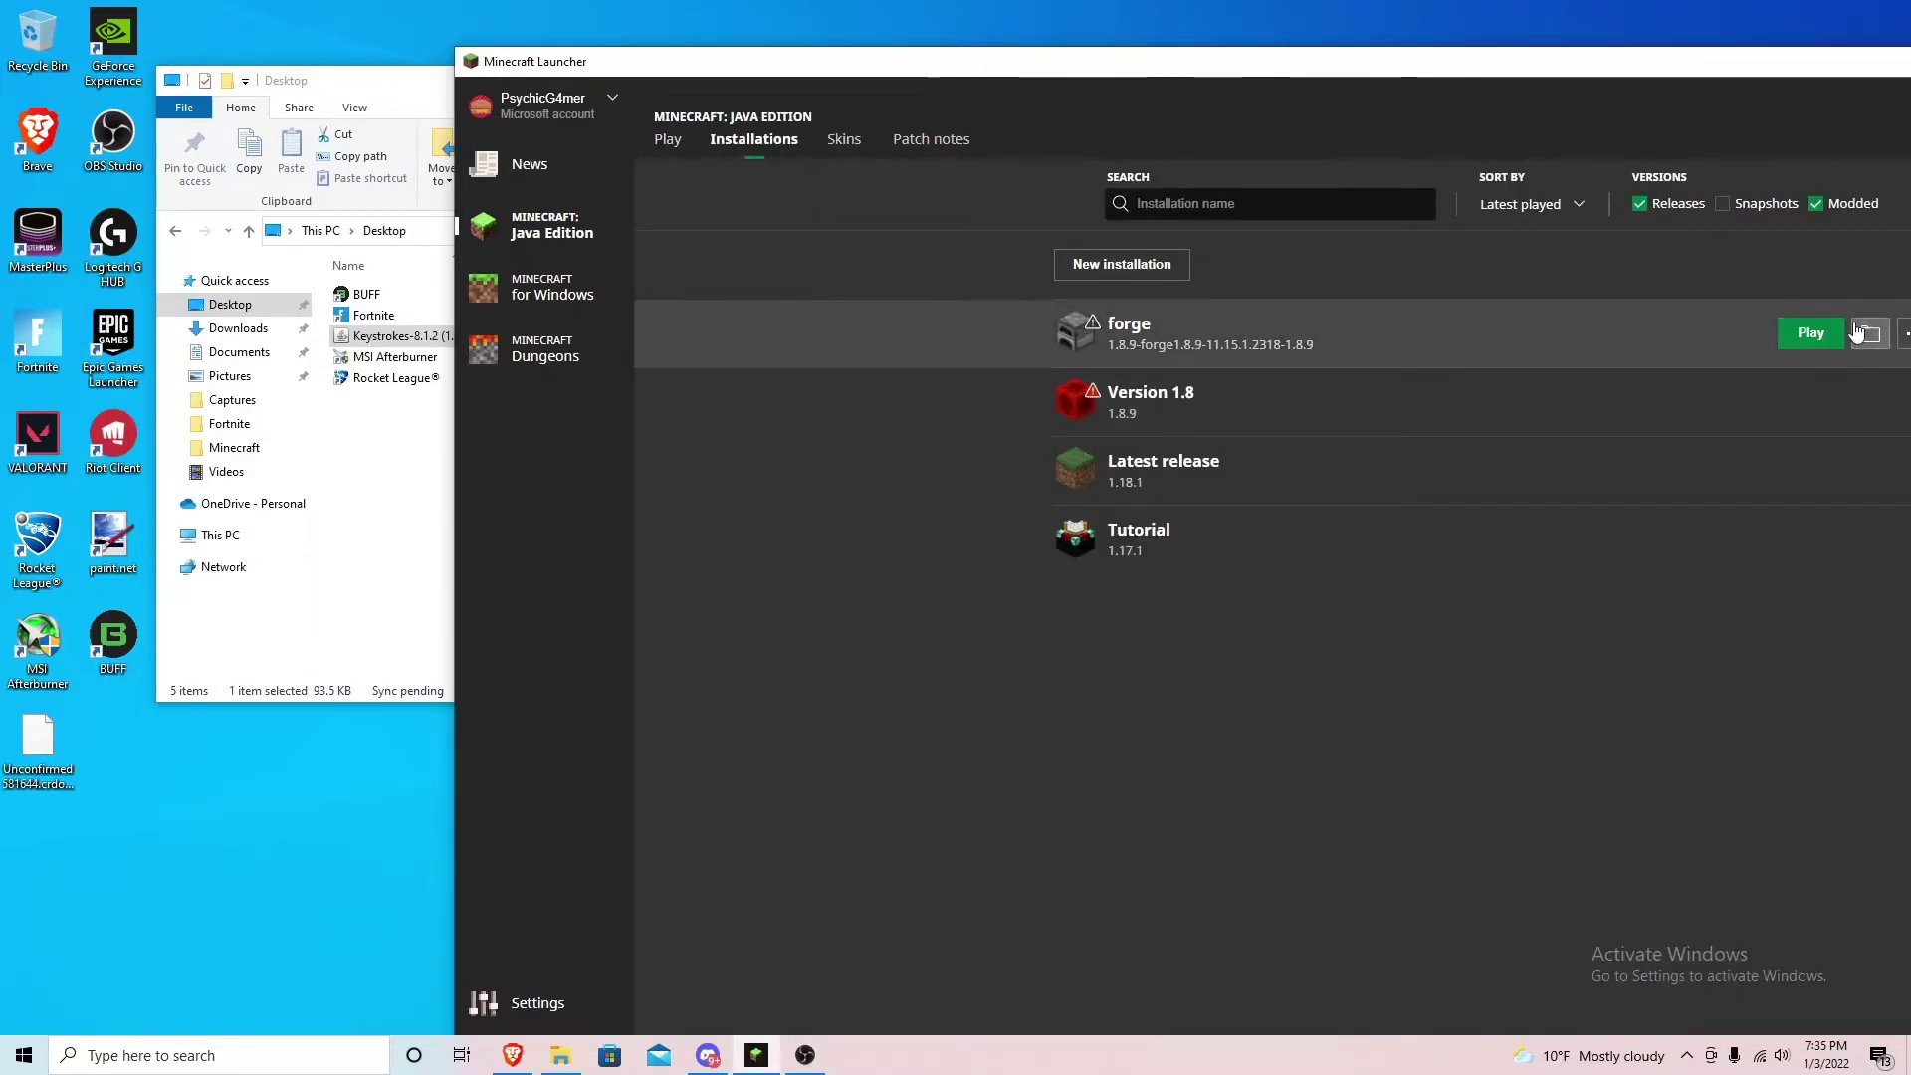
# Open the forge installation's mods folder, check the Keystrokes jar is there, and close it.
pyautogui.click(1869, 339)
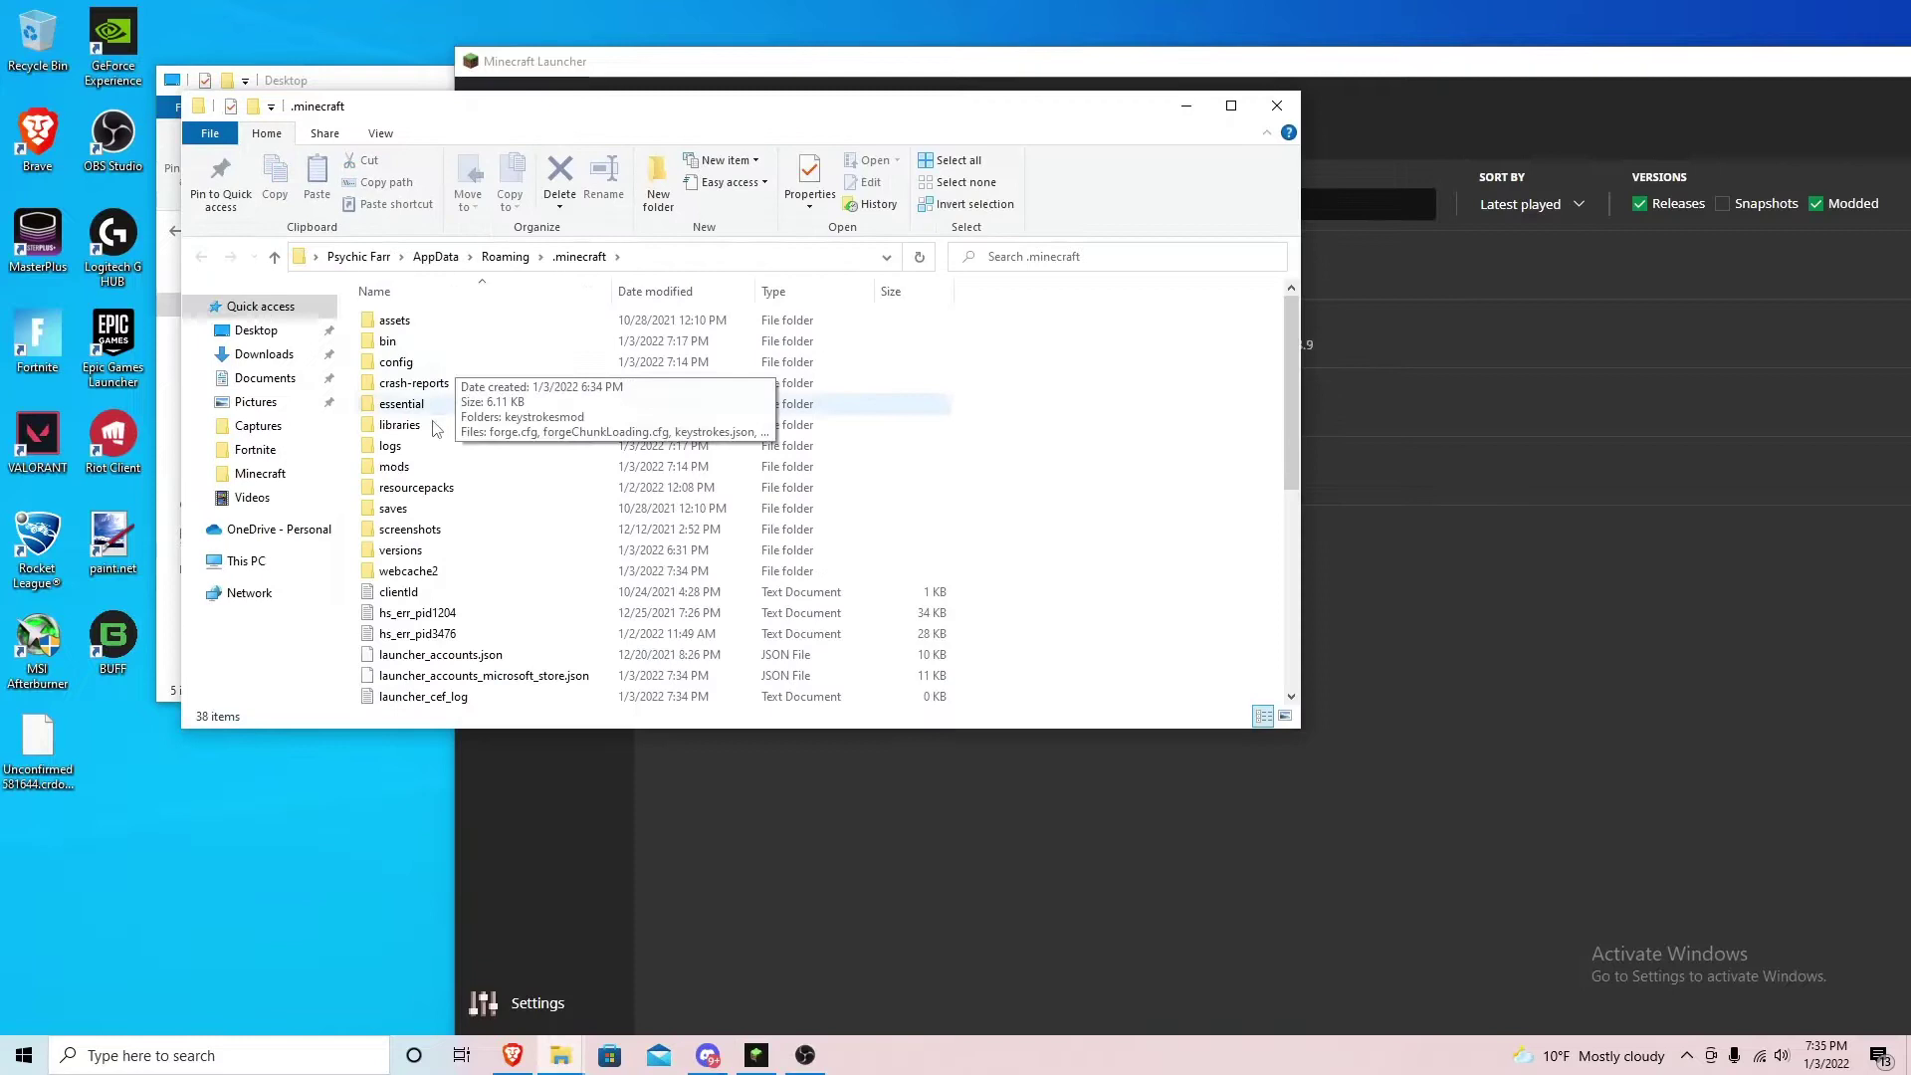
pyautogui.click(433, 467)
pyautogui.doubleClick(434, 468)
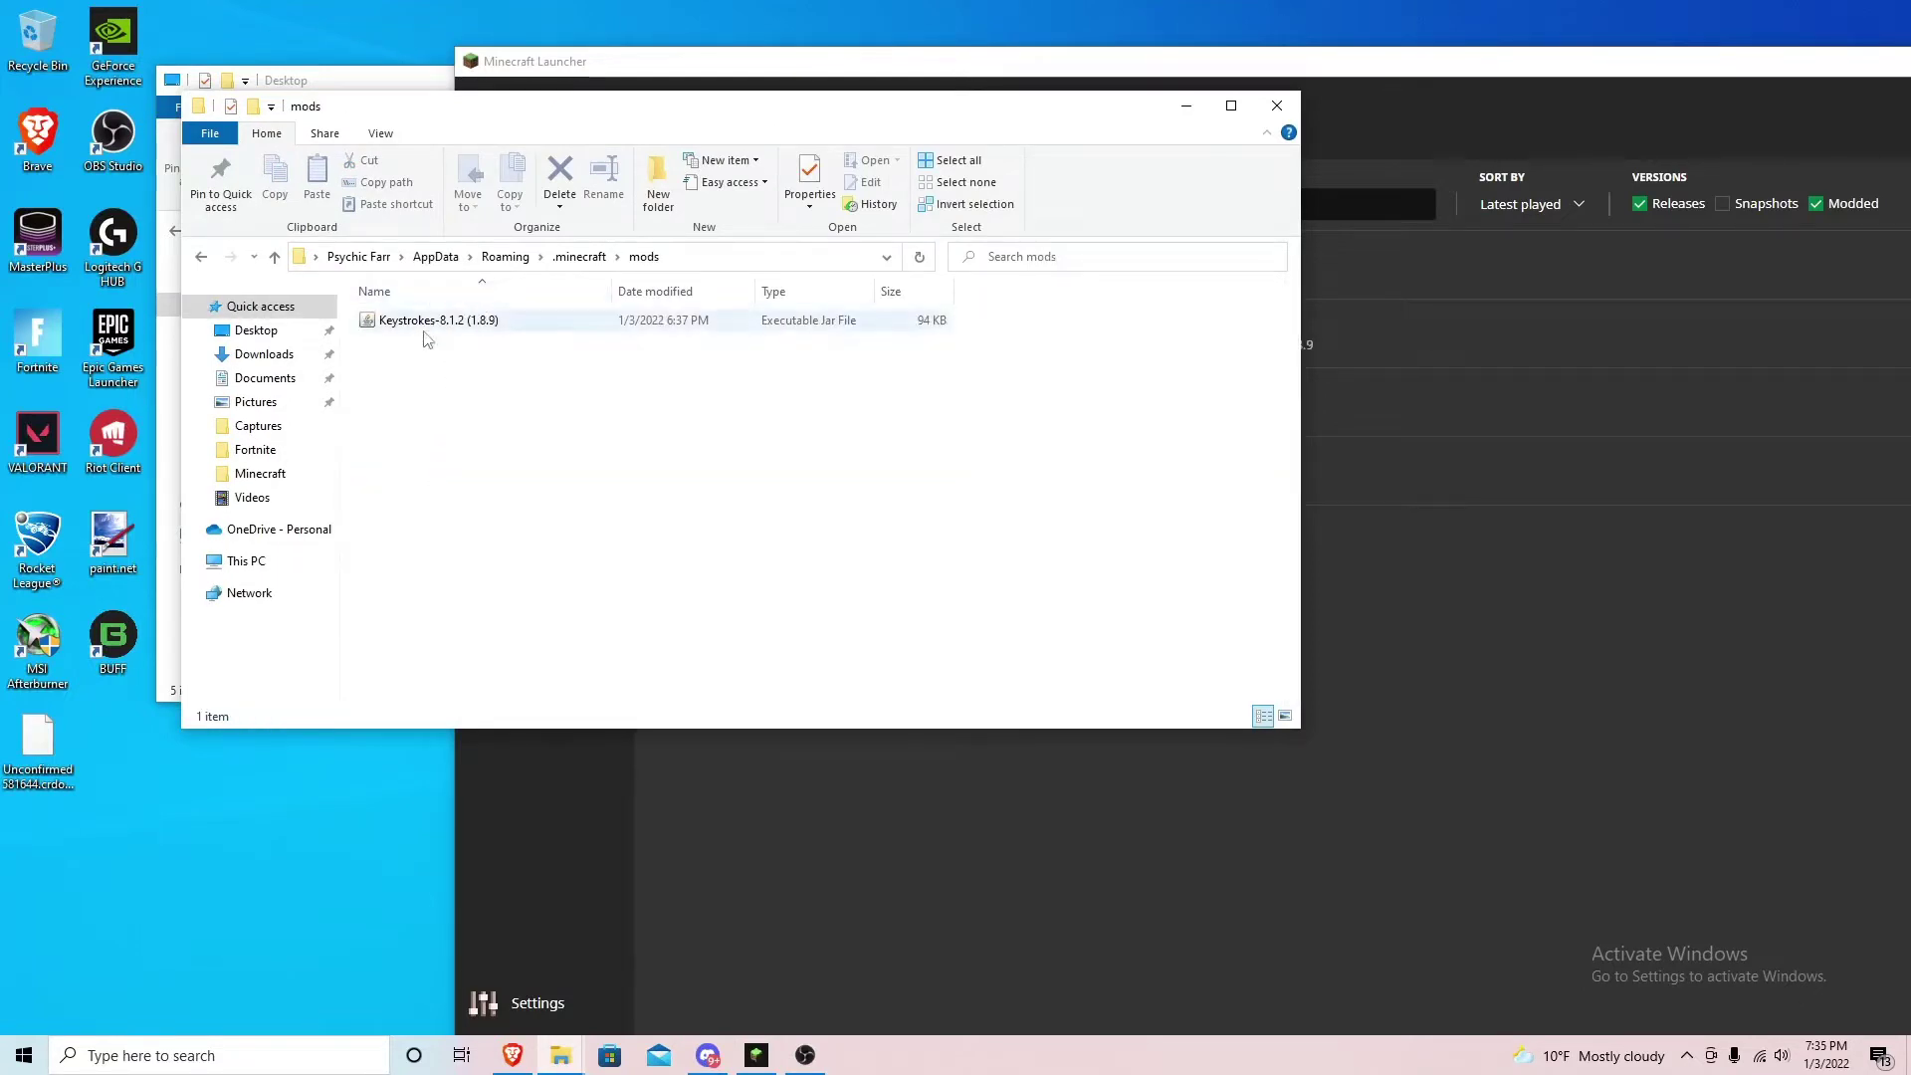
pyautogui.moveTo(427, 105); pyautogui.dragTo(820, 227)
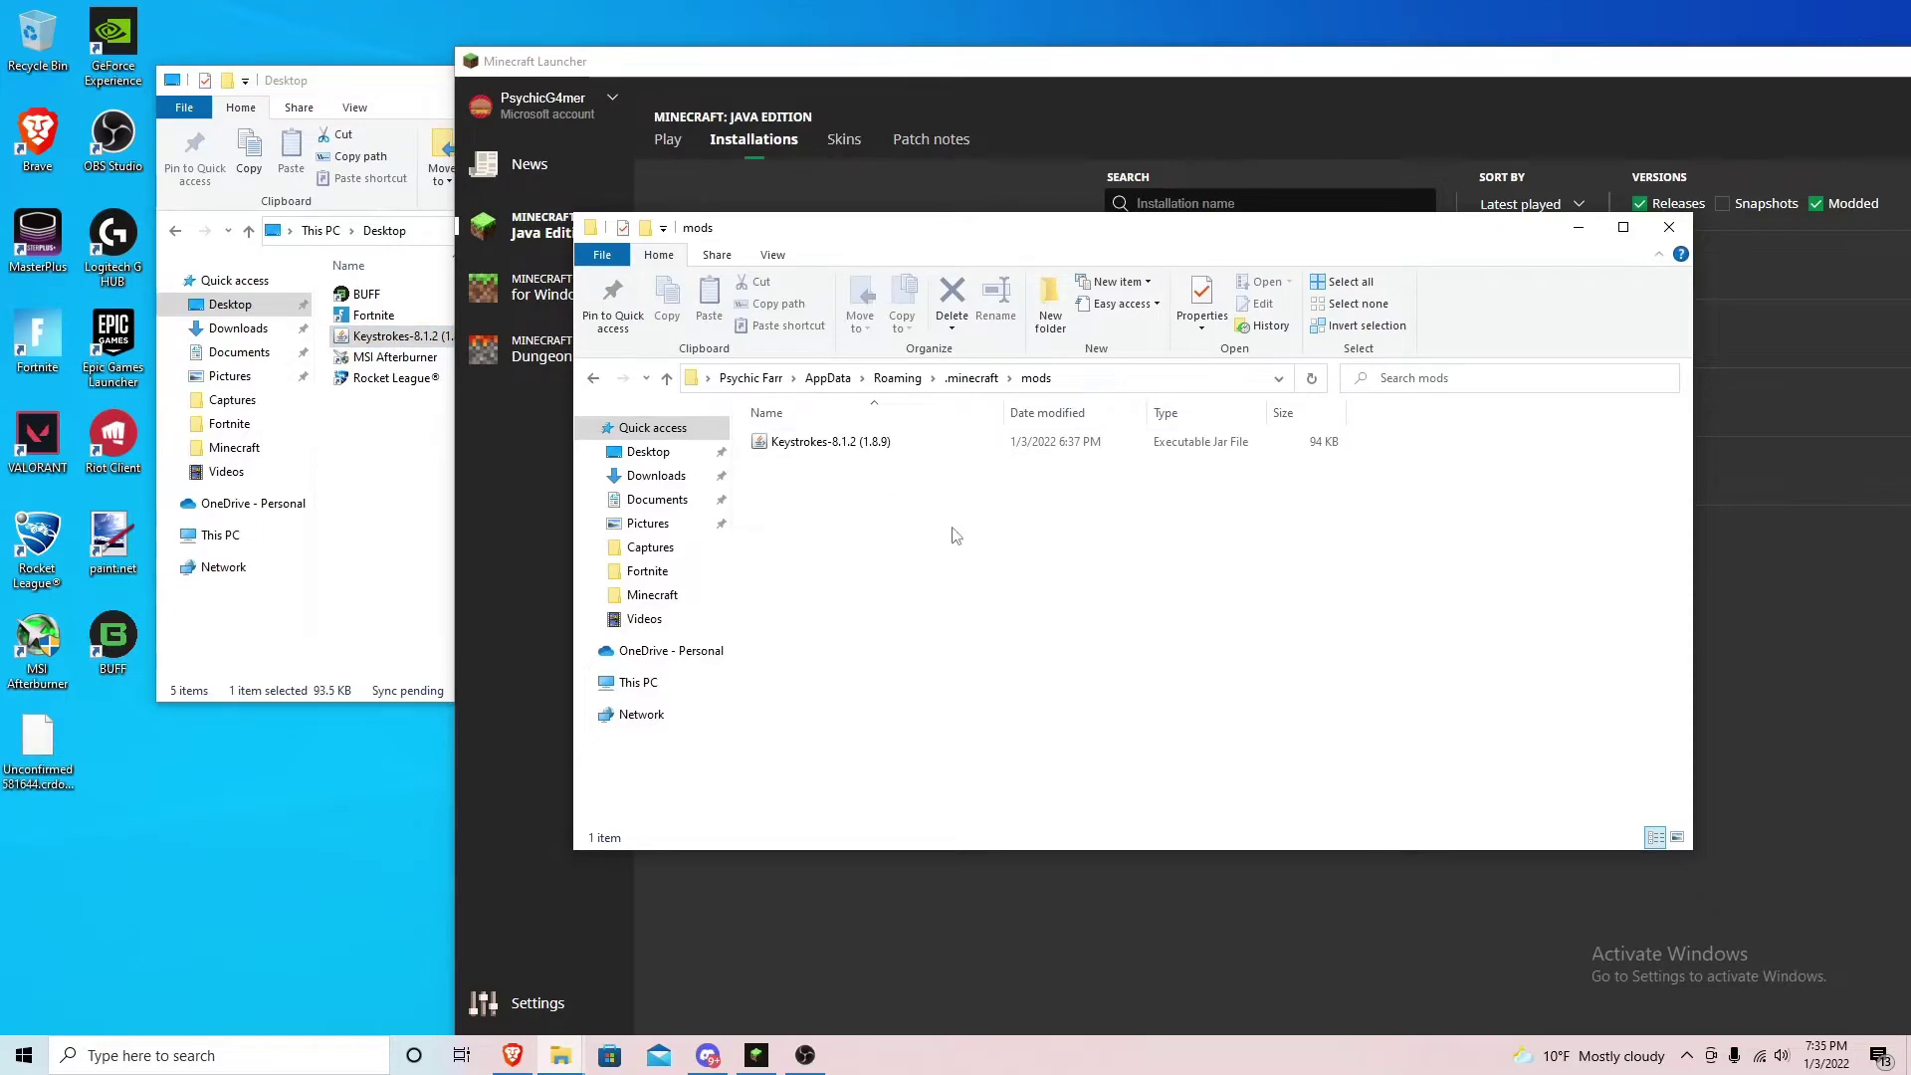
pyautogui.moveTo(1064, 262); pyautogui.dragTo(647, 247)
pyautogui.click(1260, 223)
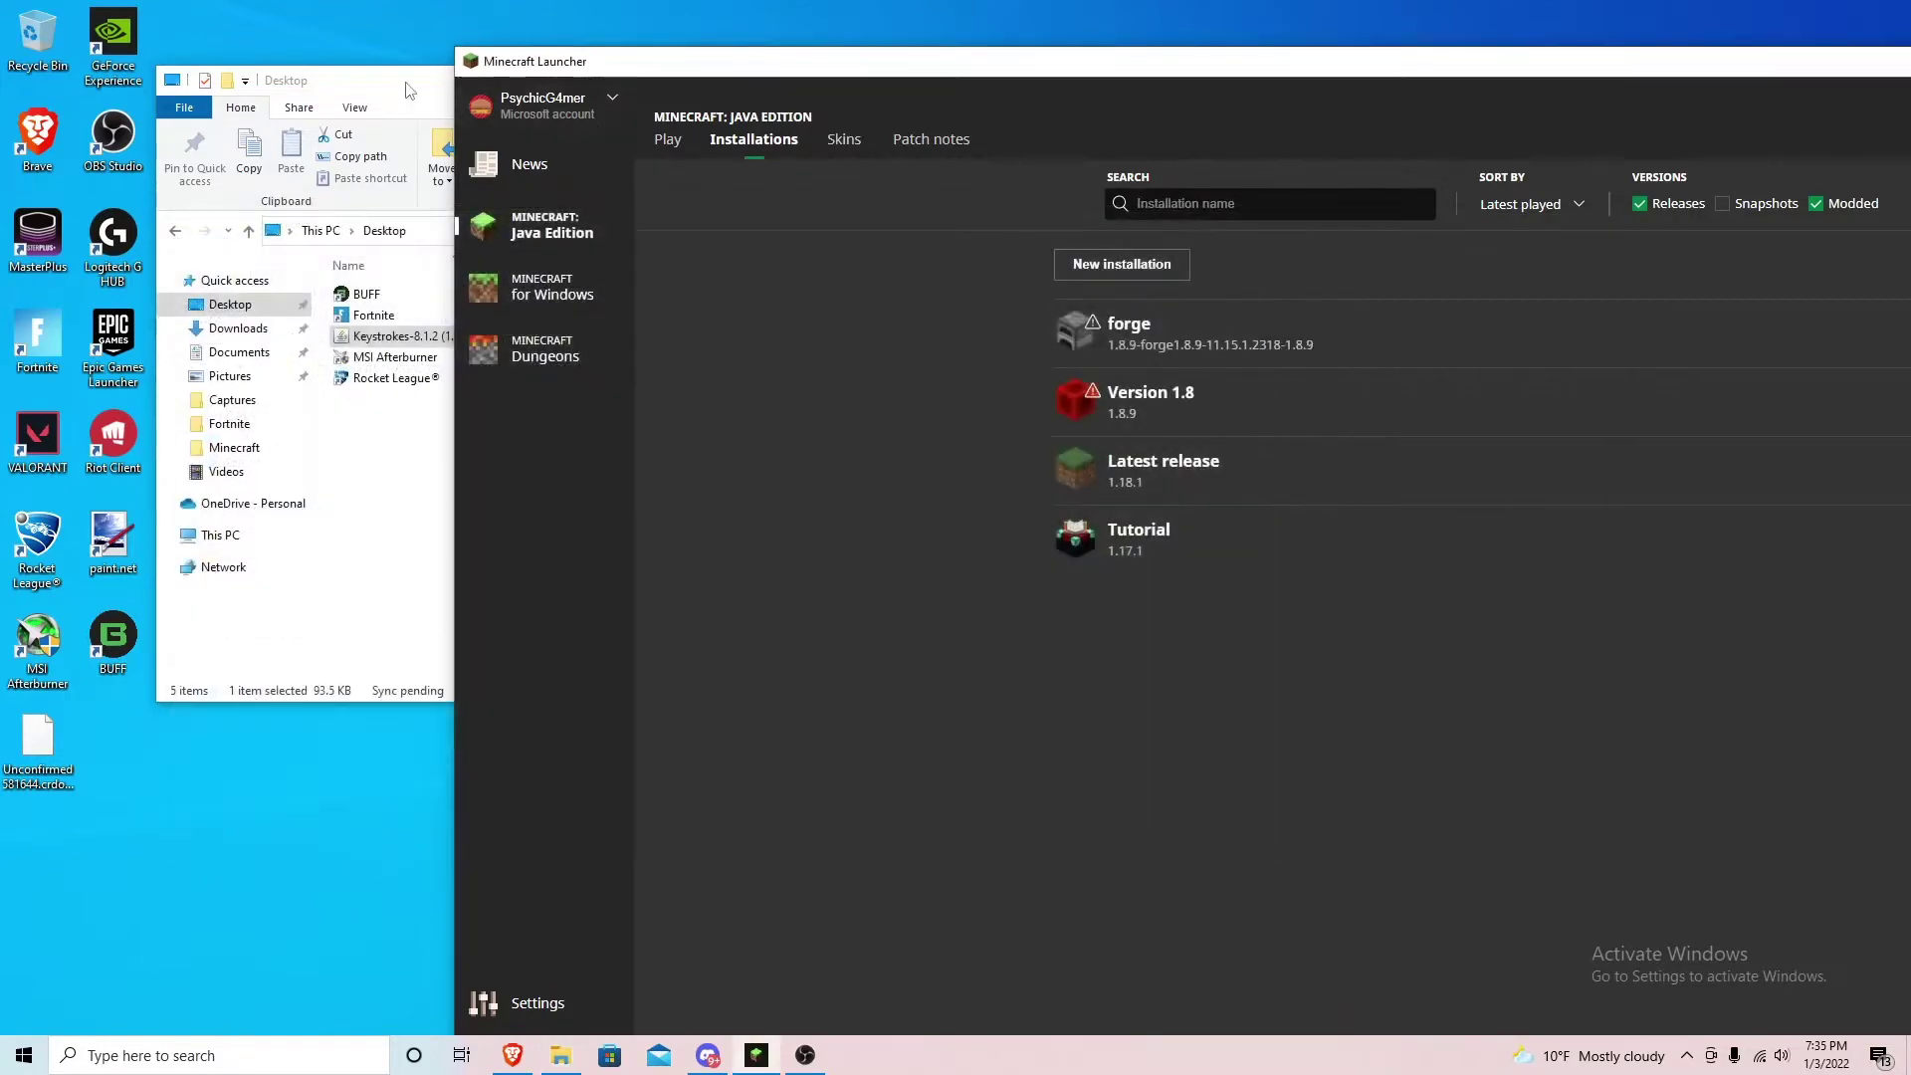
# Close the Desktop window, maximise the launcher, and play forge 1.8.9, accepting the modded warning.
pyautogui.click(1241, 107)
pyautogui.click(1256, 83)
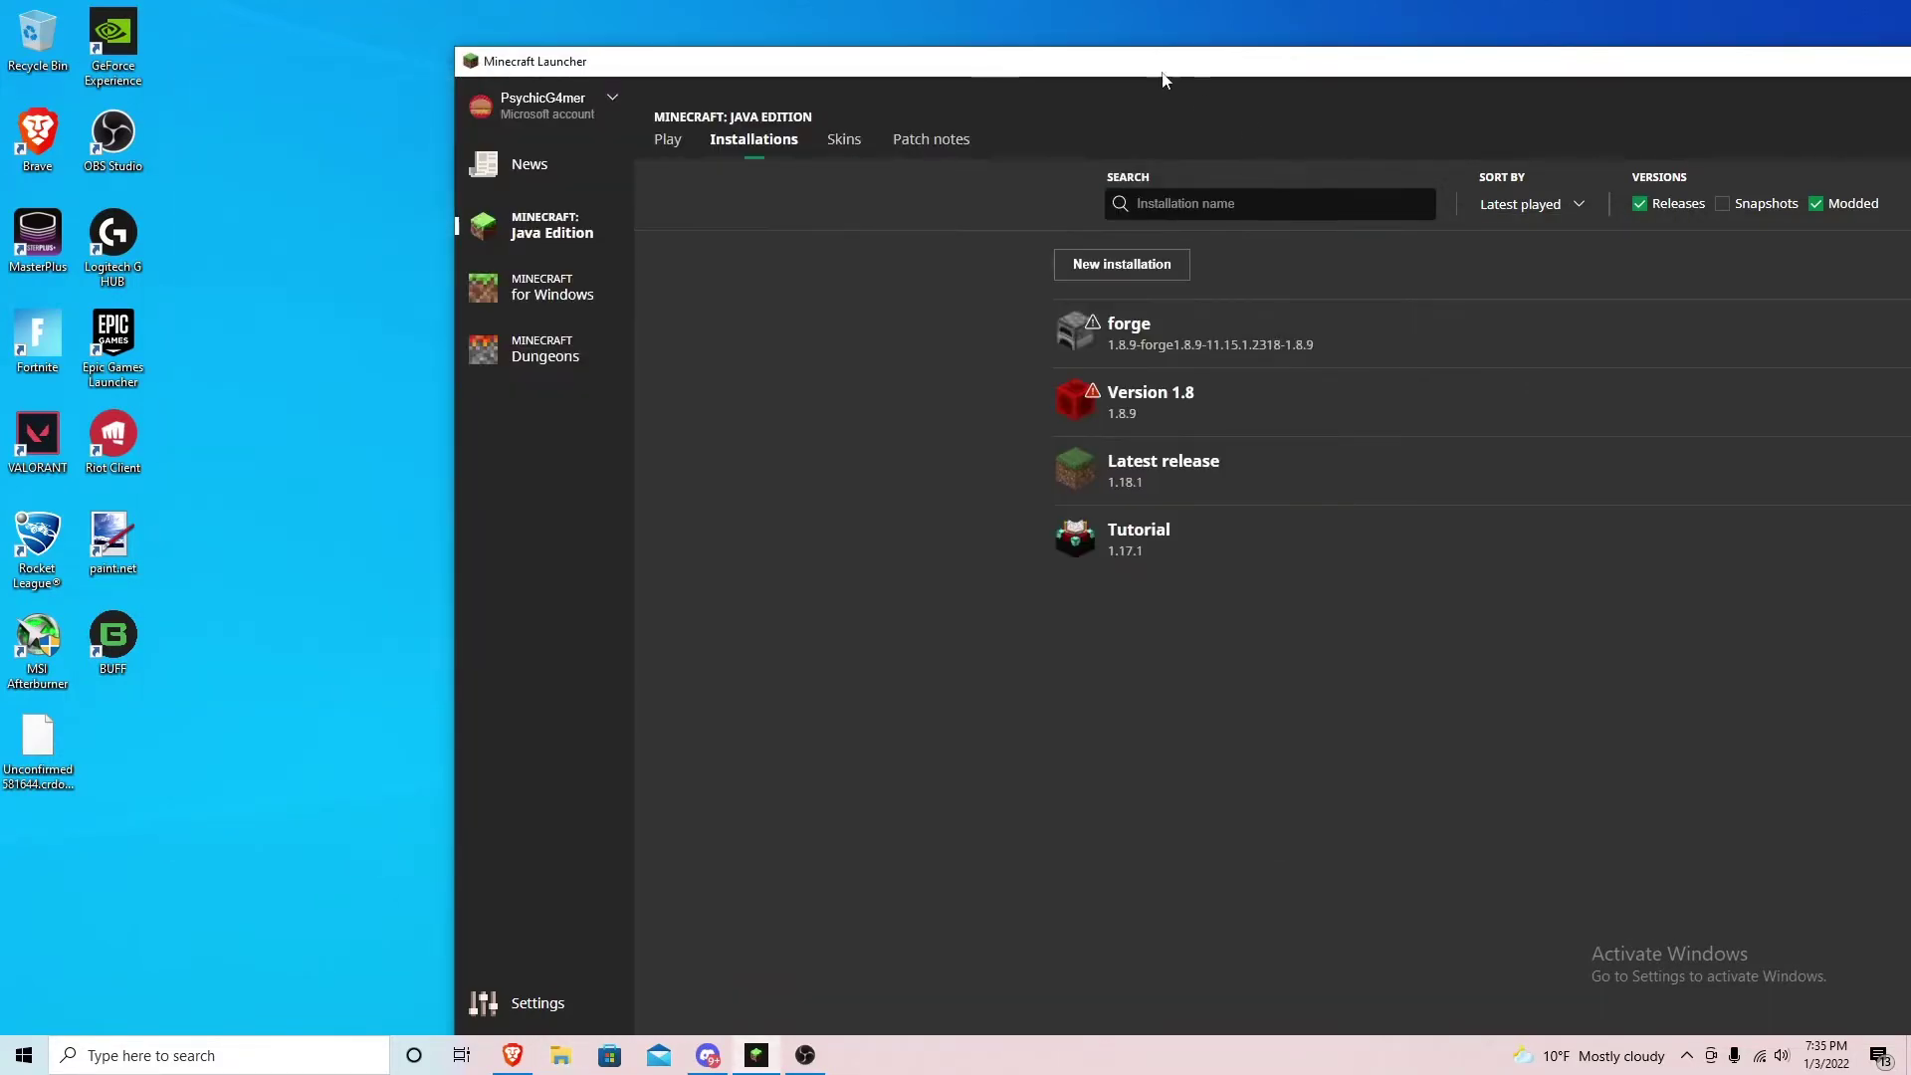
pyautogui.doubleClick(1131, 61)
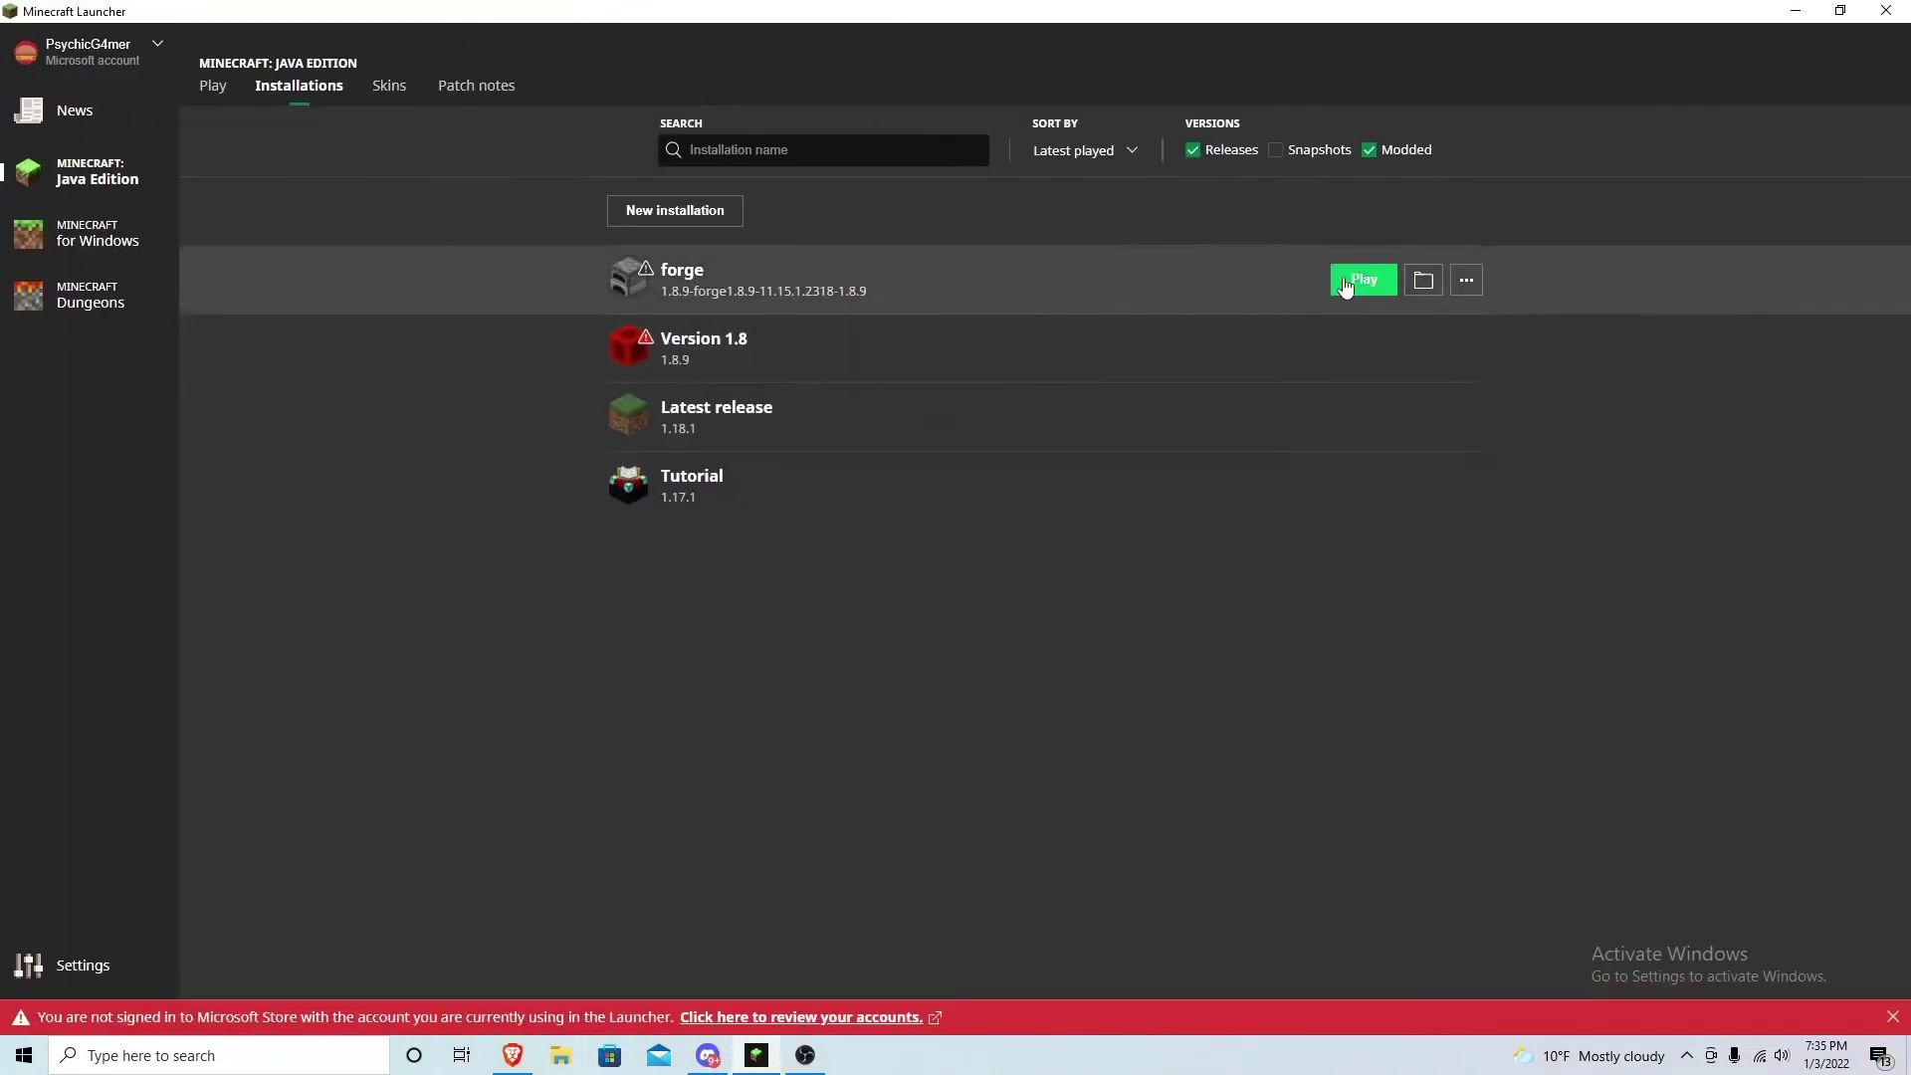
pyautogui.click(1353, 282)
pyautogui.click(1171, 634)
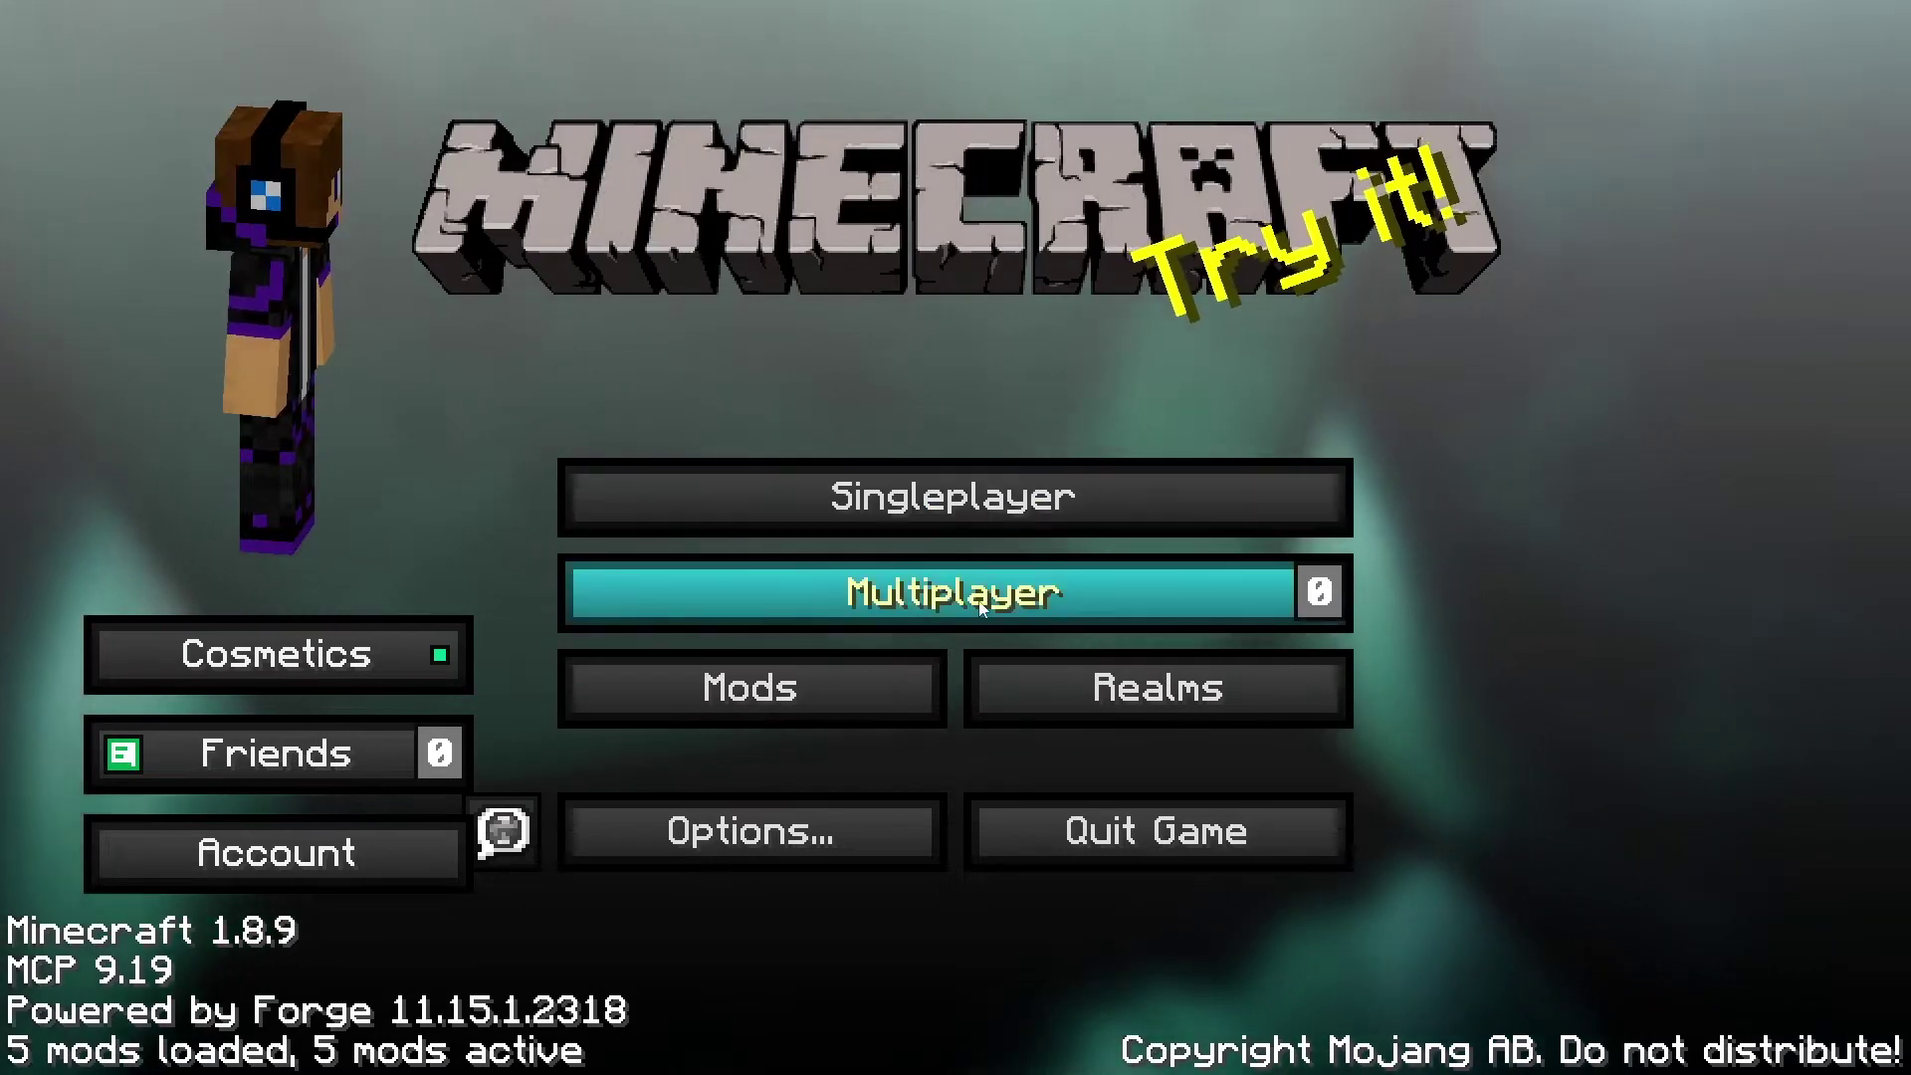
# Check the Mods list shows KeystrokesMod LOCAL (8.1.2) as Available, then return to the title screen.
pyautogui.click(810, 717)
pyautogui.scroll(-3, 184, 373)
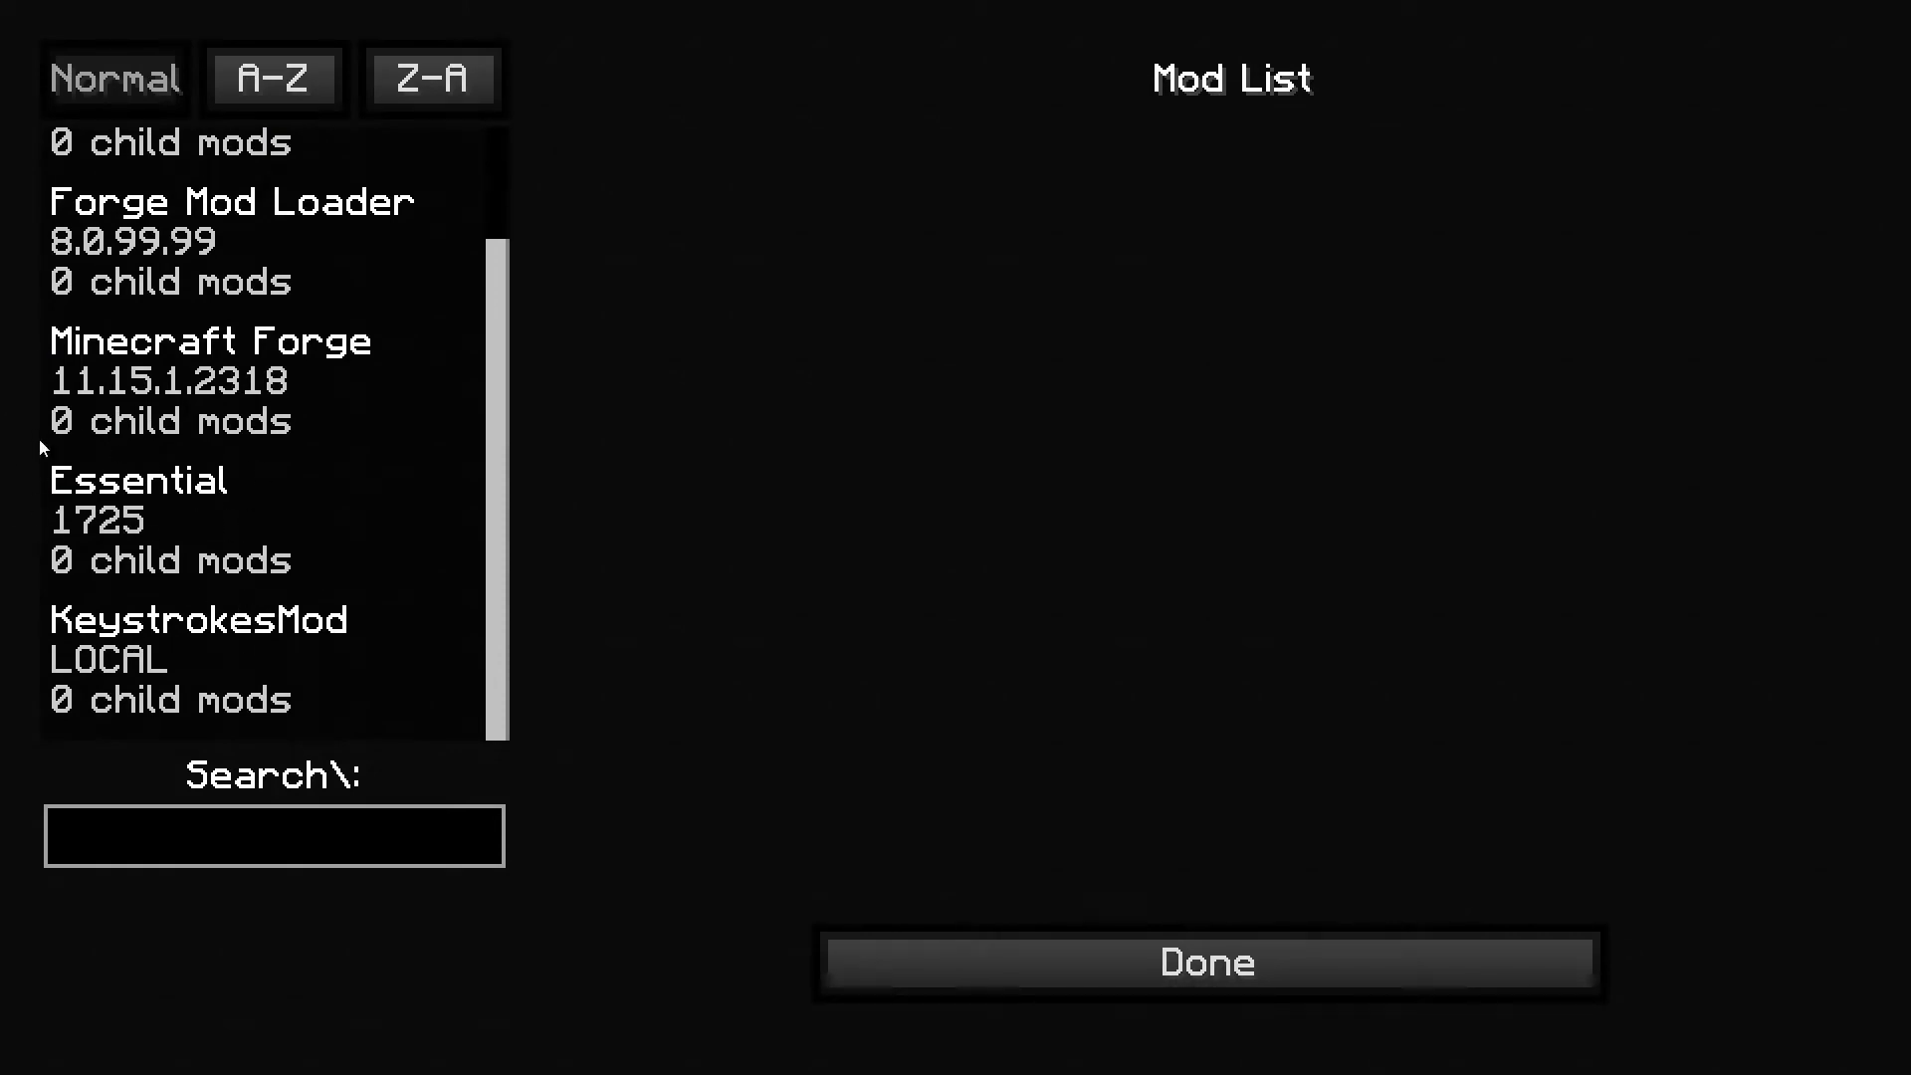
pyautogui.scroll(3, 145, 503)
pyautogui.scroll(-3, 118, 464)
pyautogui.click(211, 665)
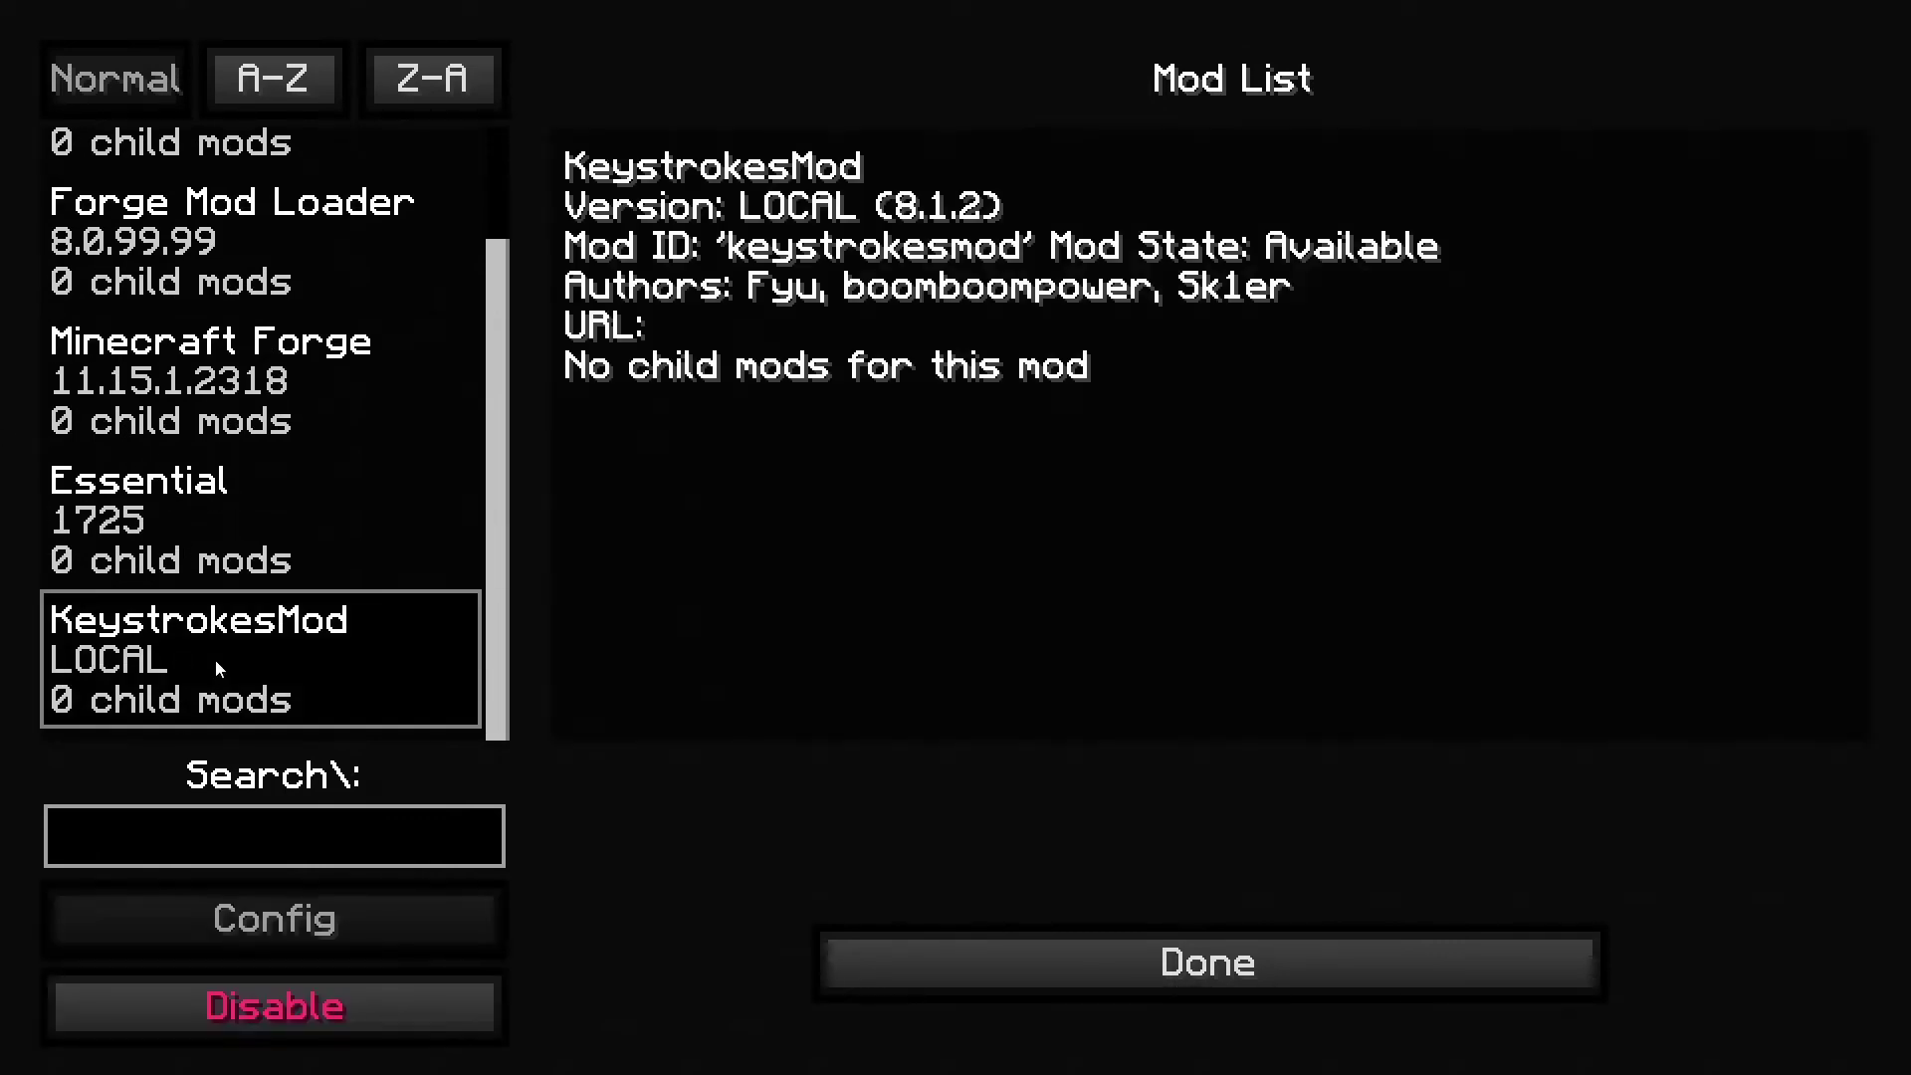
pyautogui.click(1154, 971)
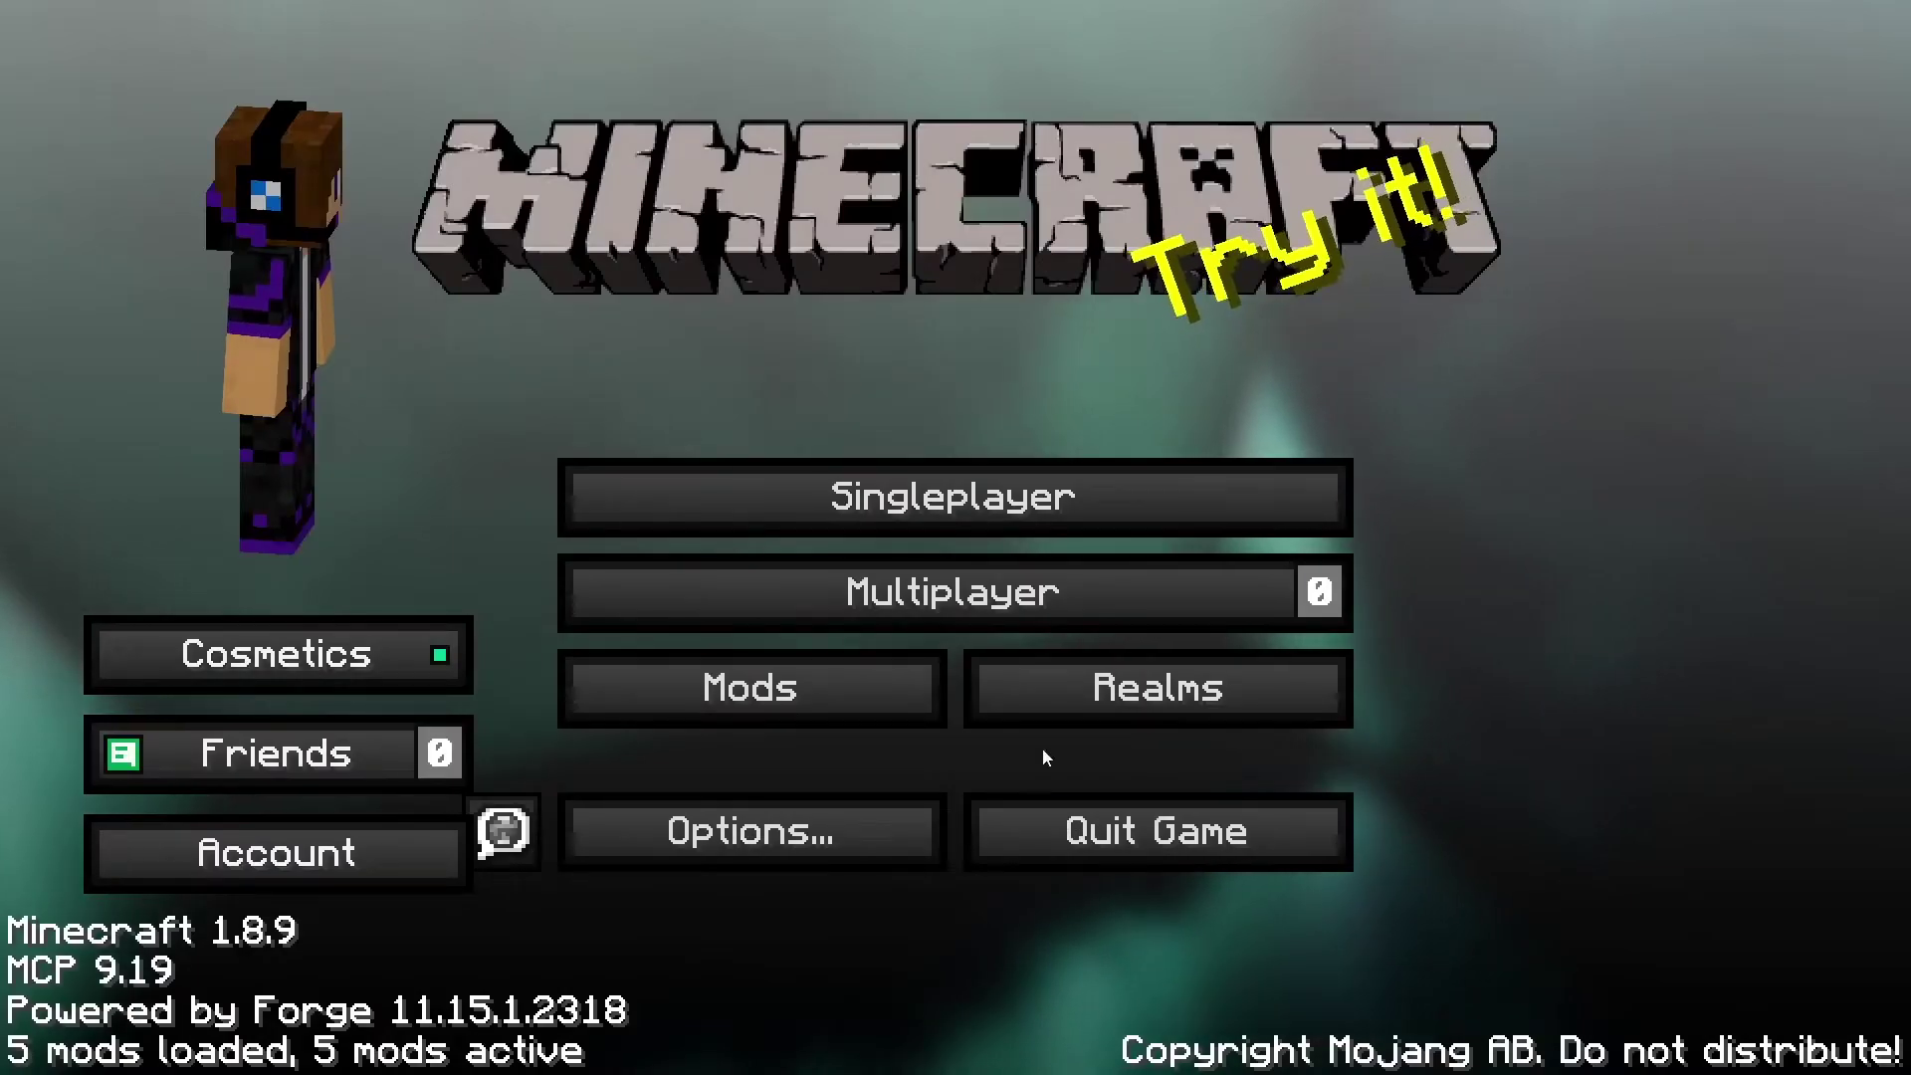
# Join the Hypixel server from the multiplayer list.
pyautogui.click(909, 602)
pyautogui.click(577, 342)
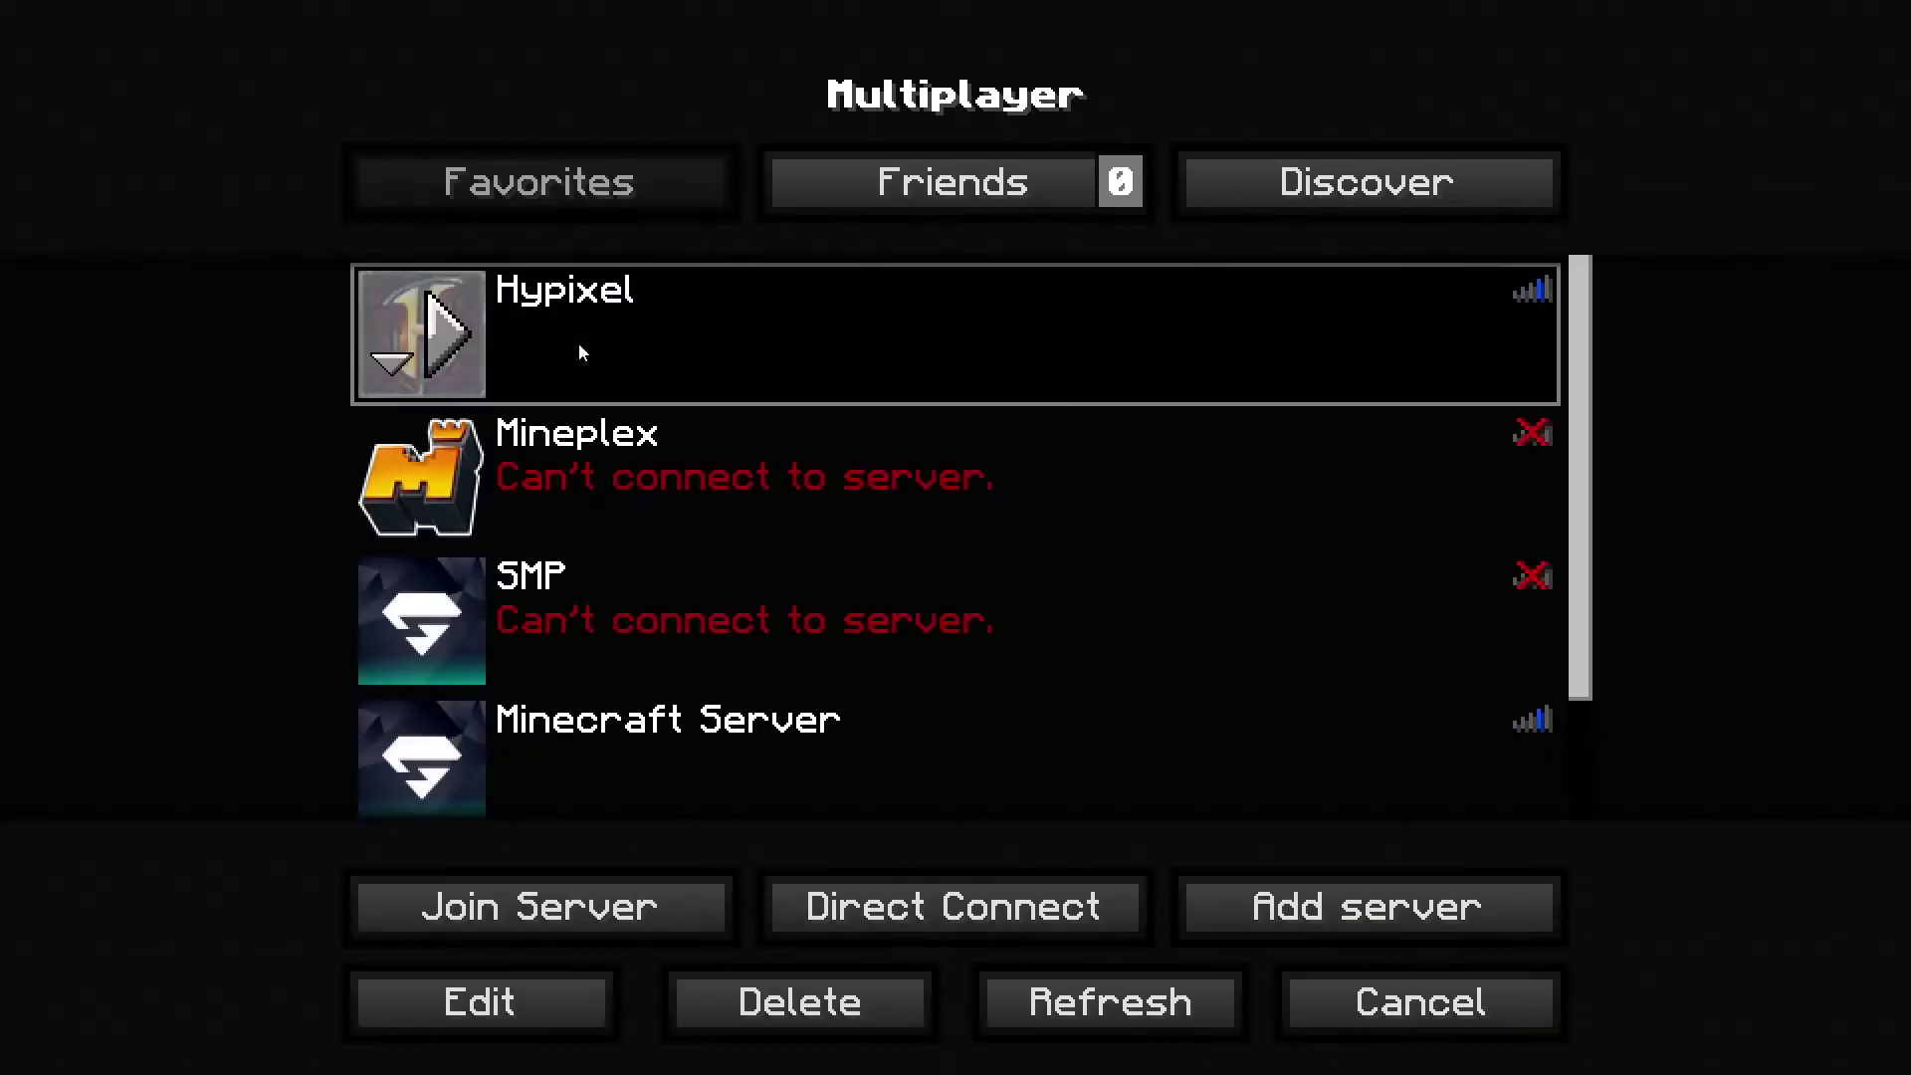
pyautogui.click(453, 337)
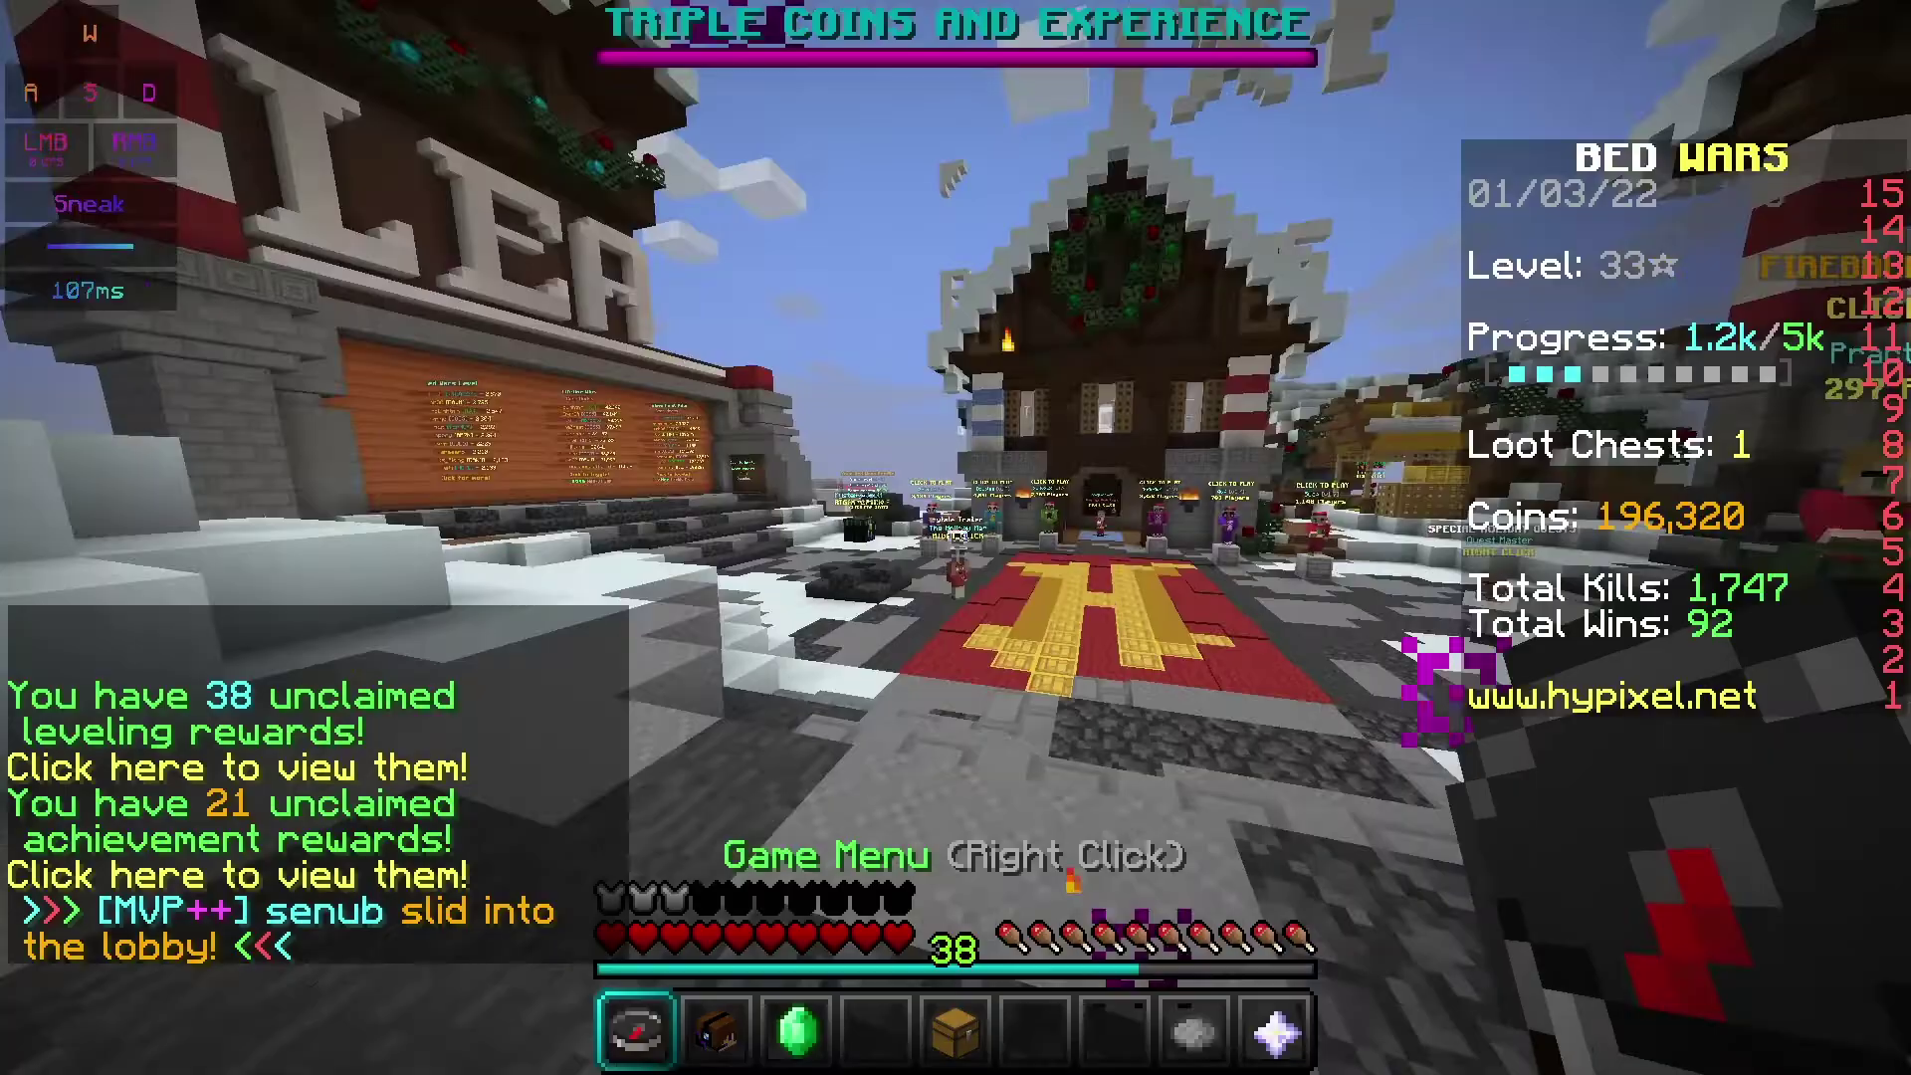
# Walk around the lobby to watch the keystroke overlay react, then open chat.
pyautogui.press('w')
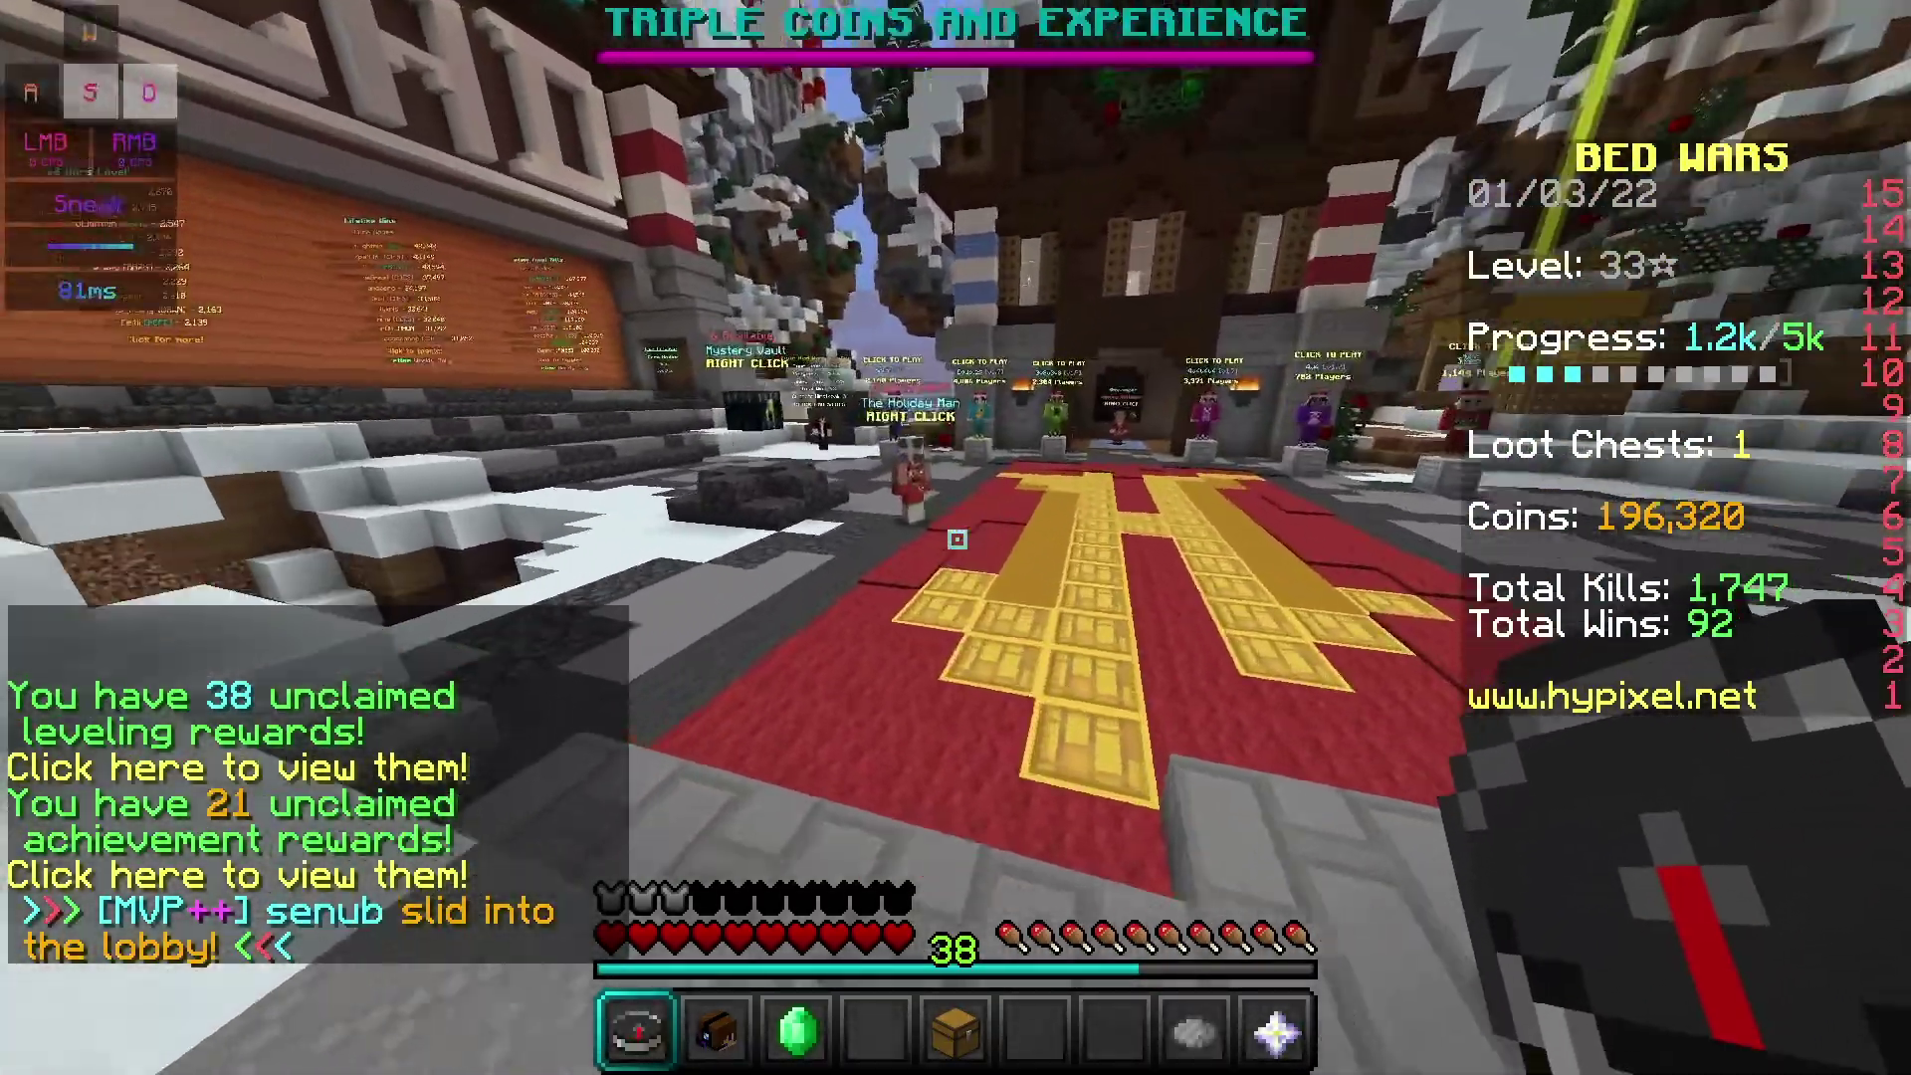
pyautogui.press('s')
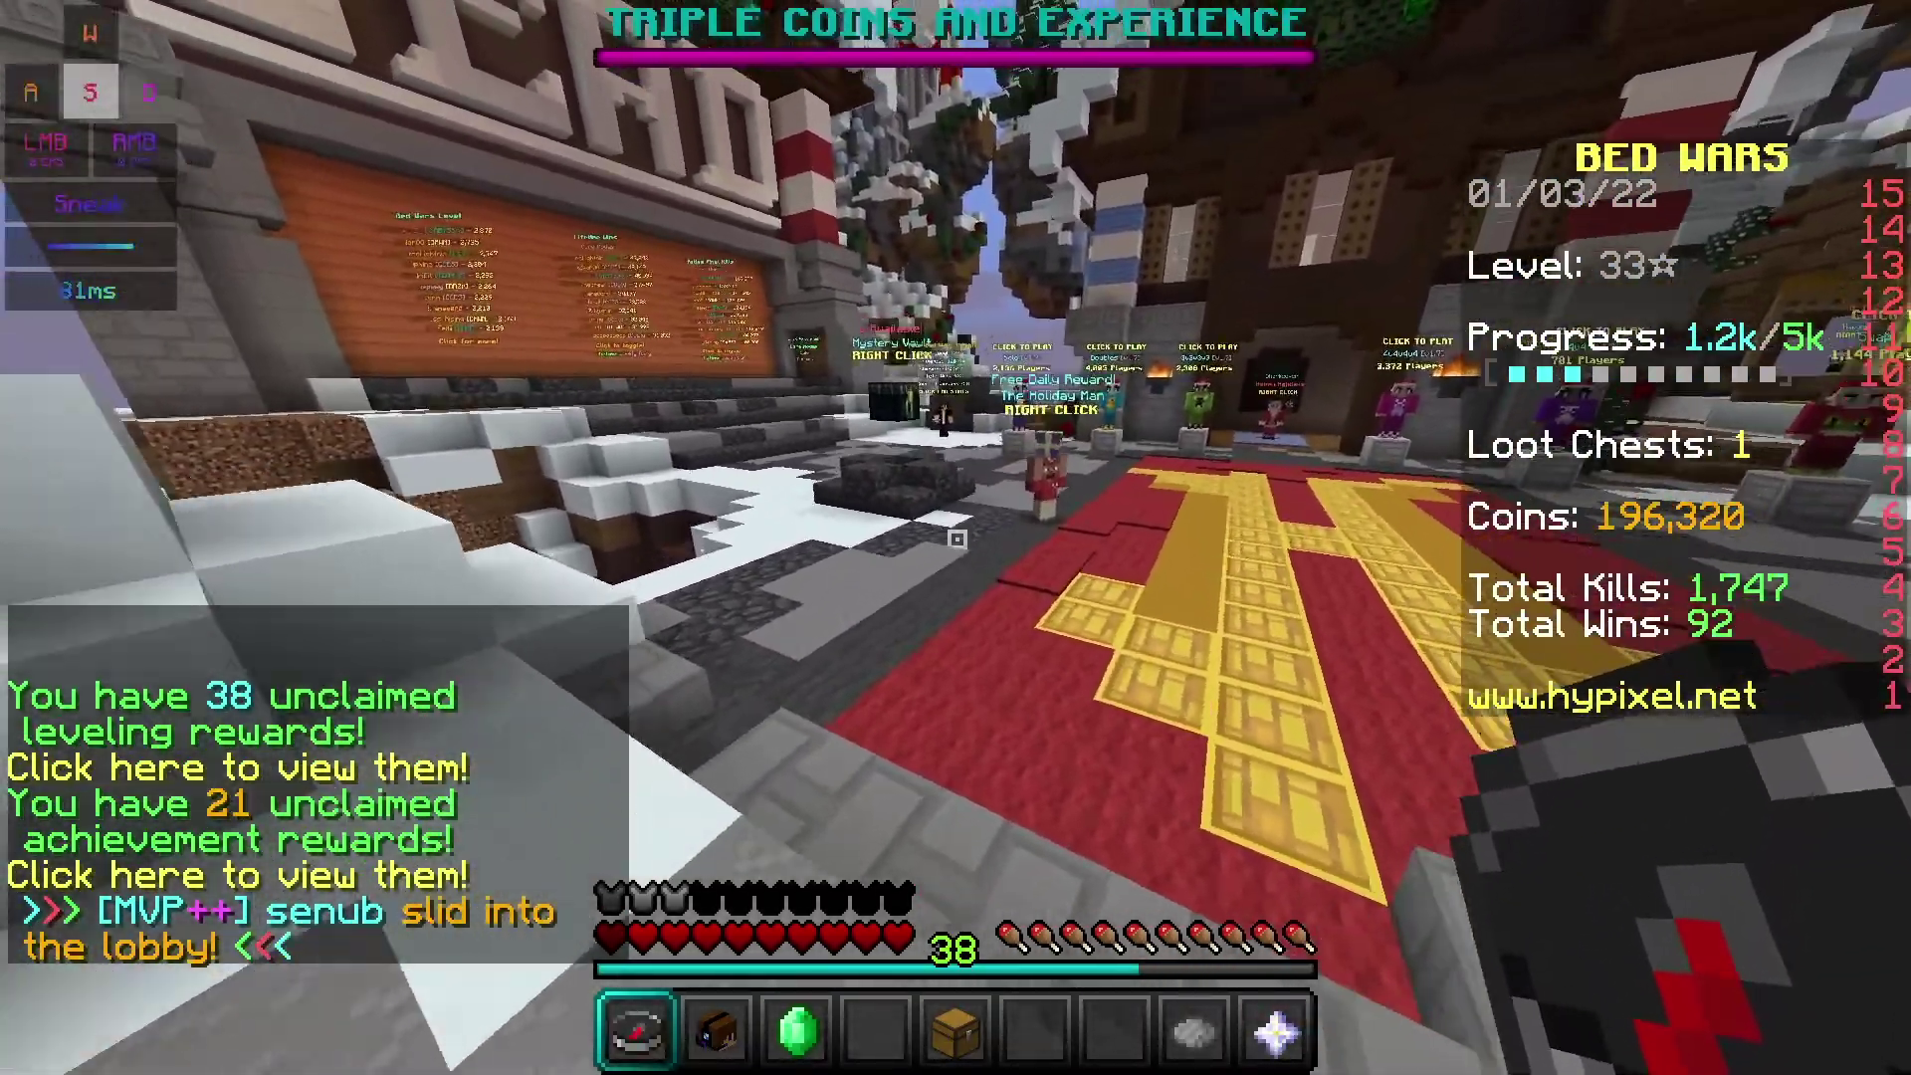
pyautogui.press('s')
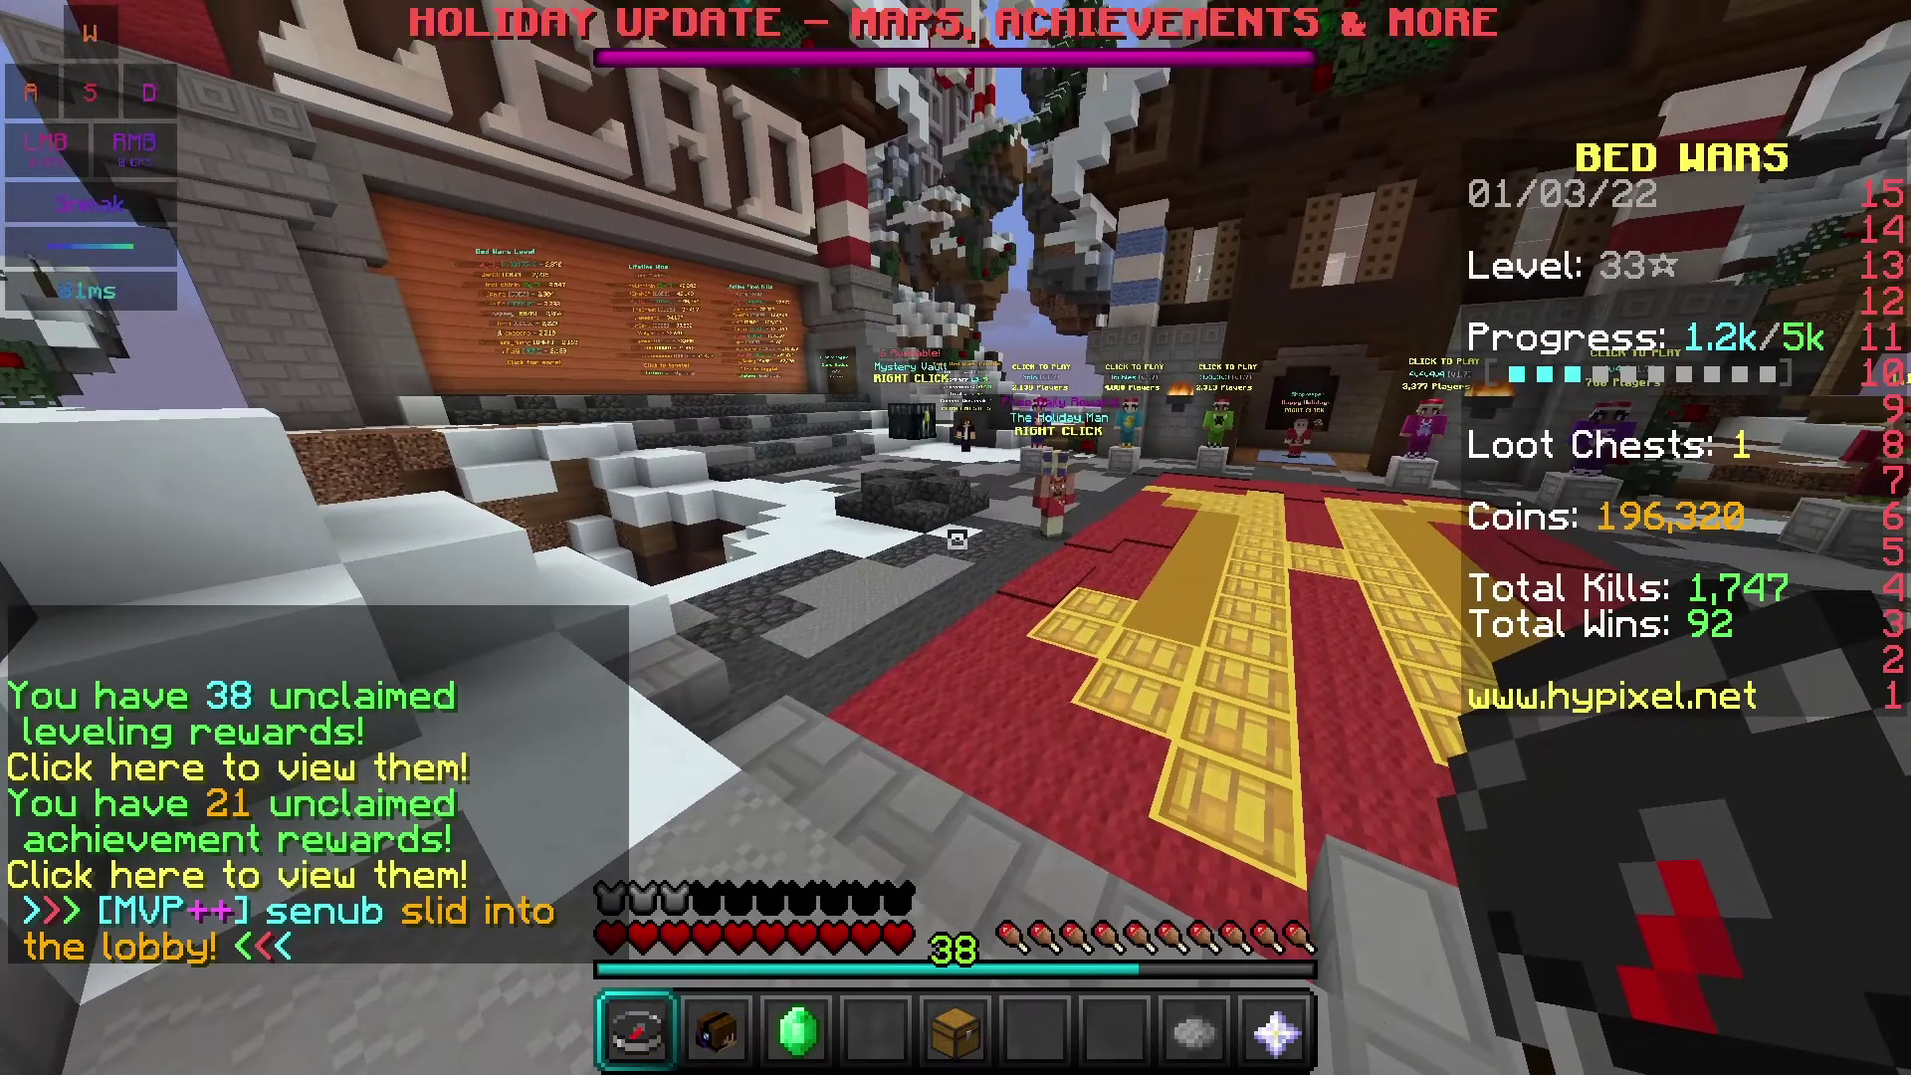
pyautogui.press('/')
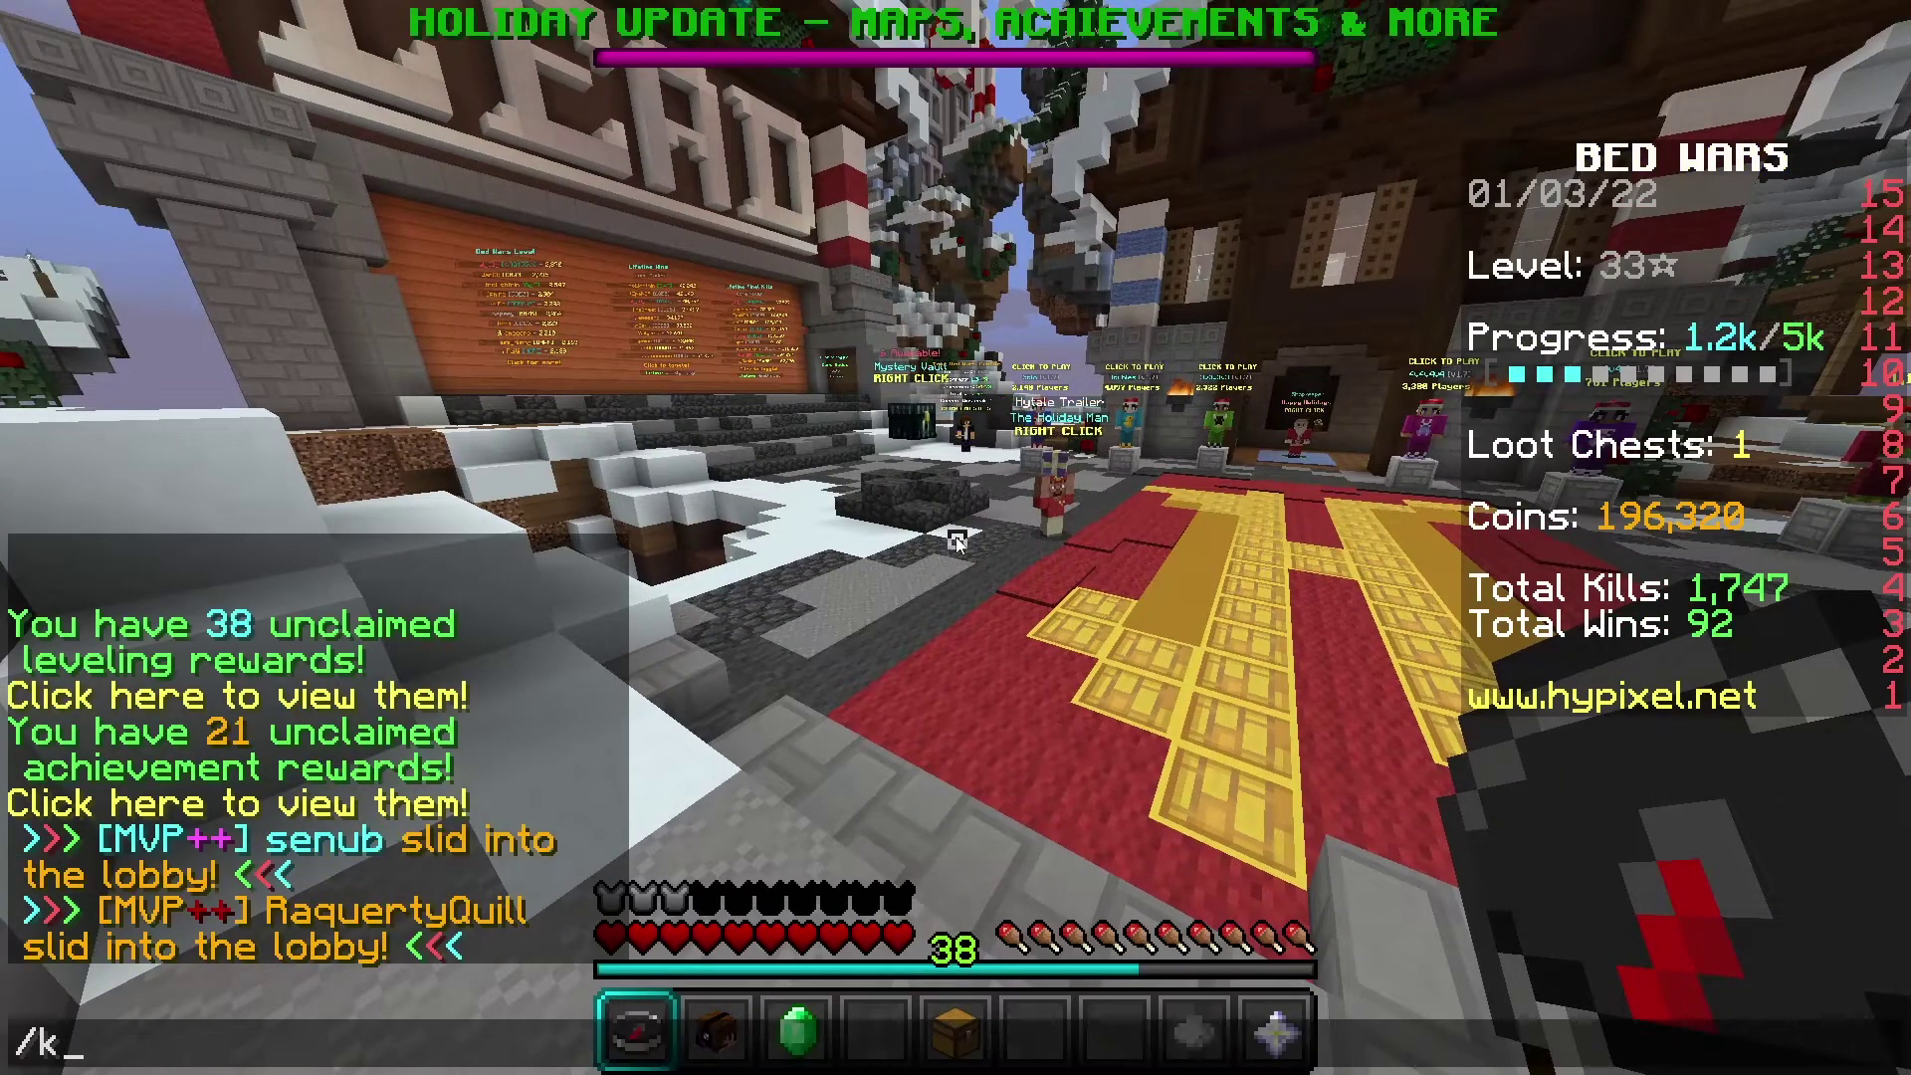
# Run /keystrokes, try Show FPS and key backgrounds, and switch Chroma off.
pyautogui.write('strokes')
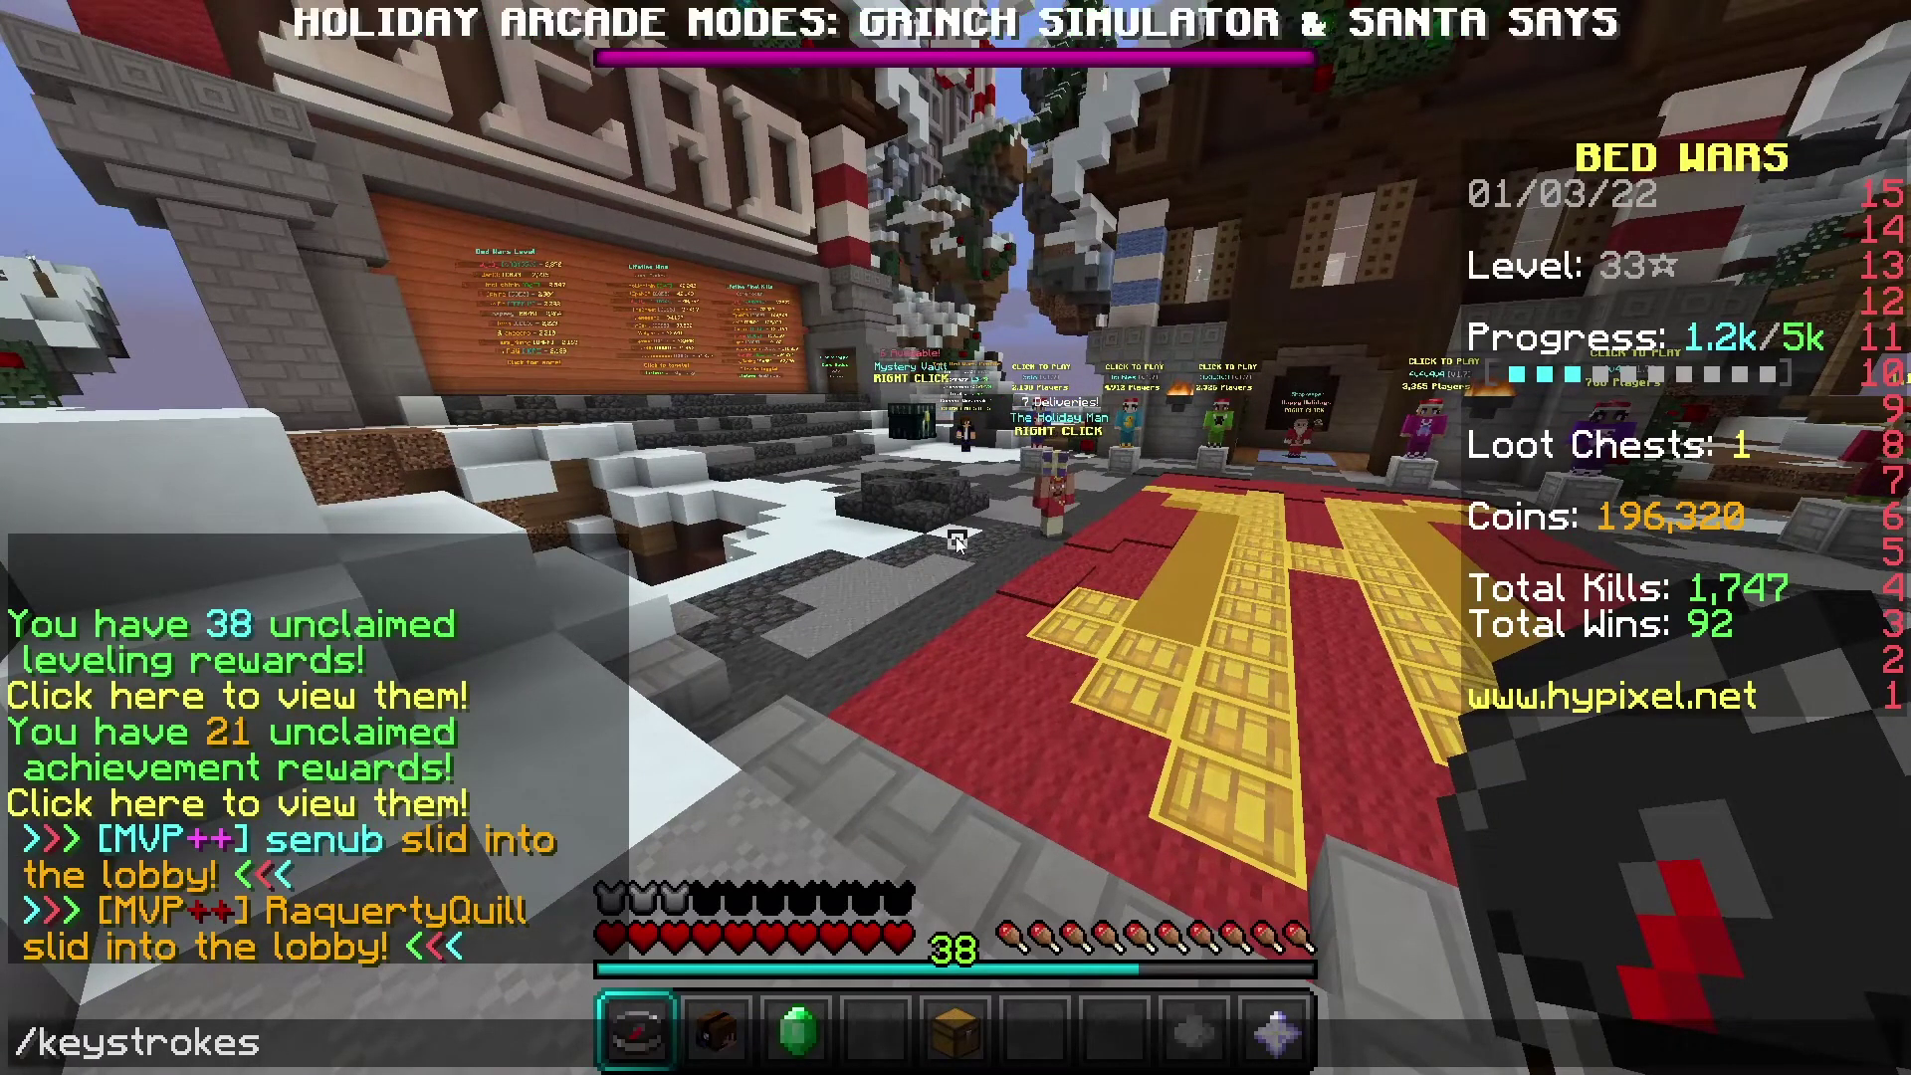
pyautogui.press('Return')
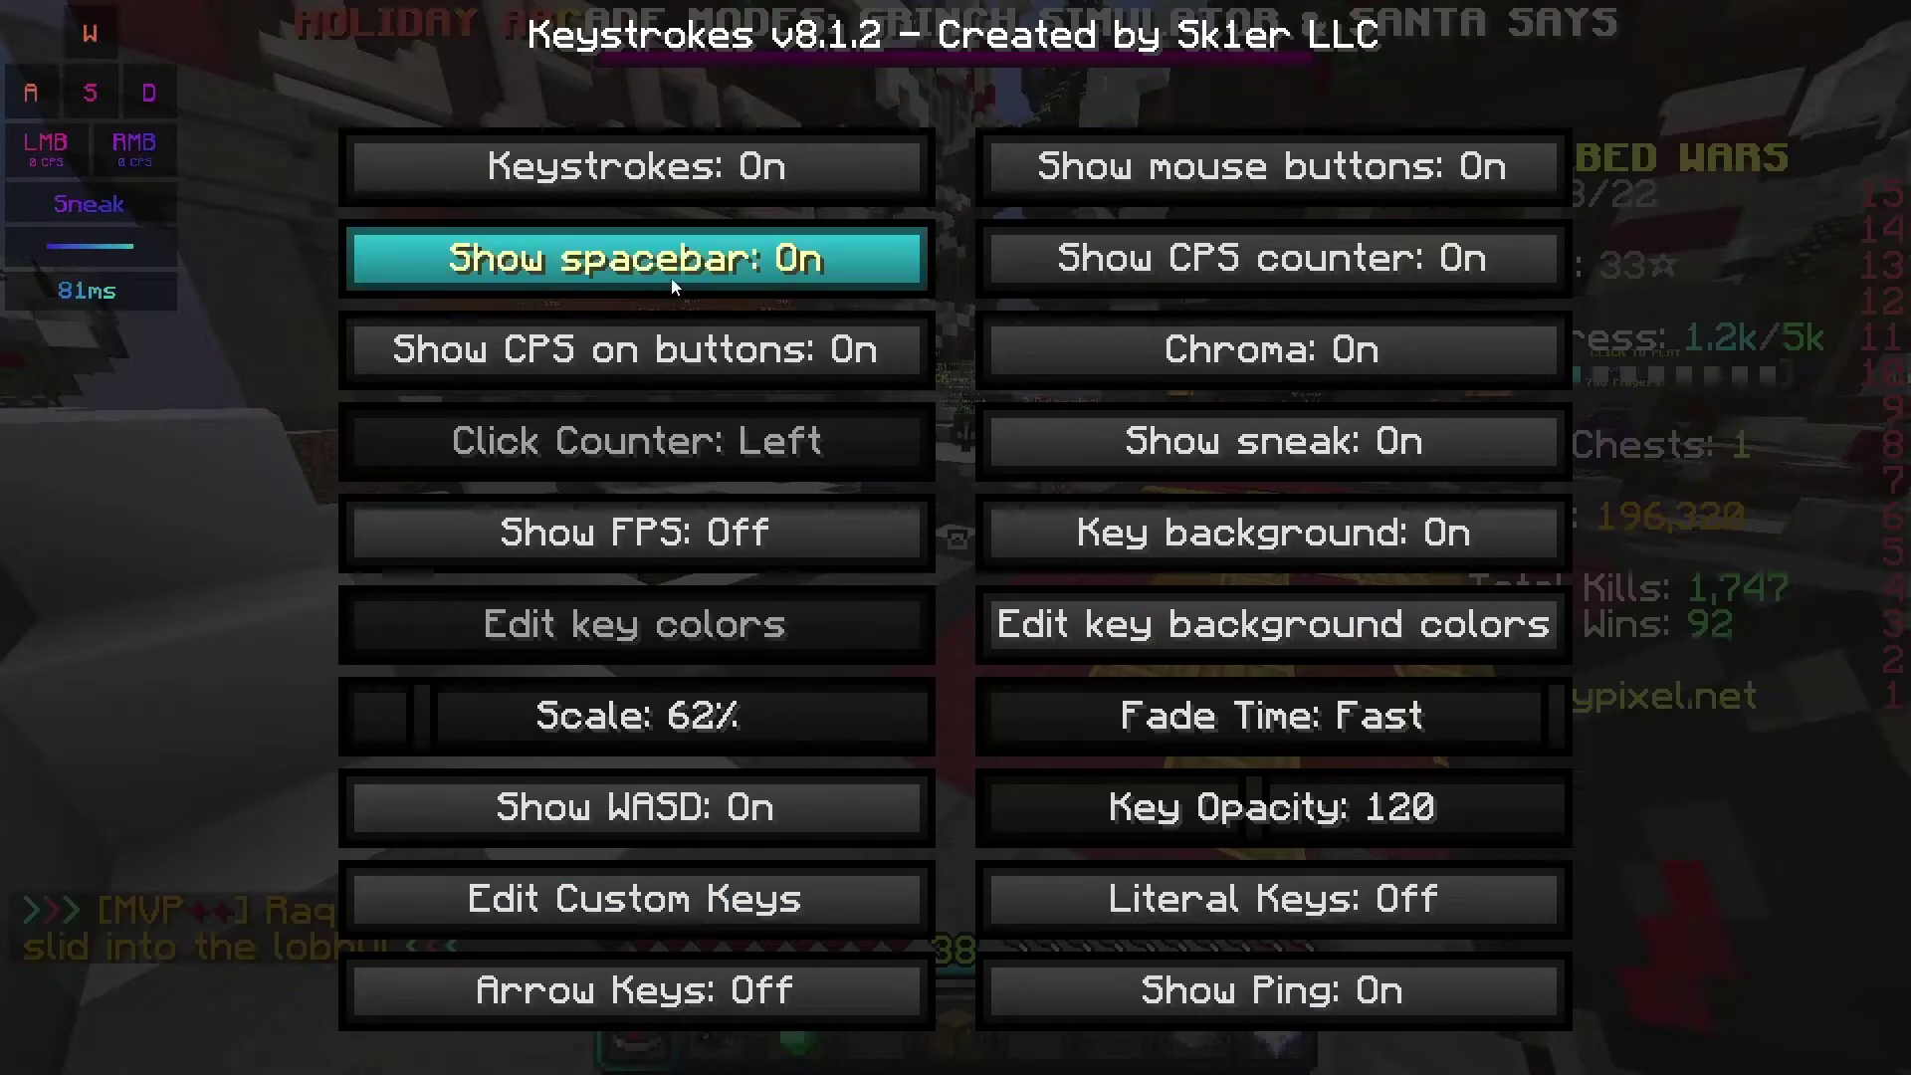
pyautogui.click(826, 535)
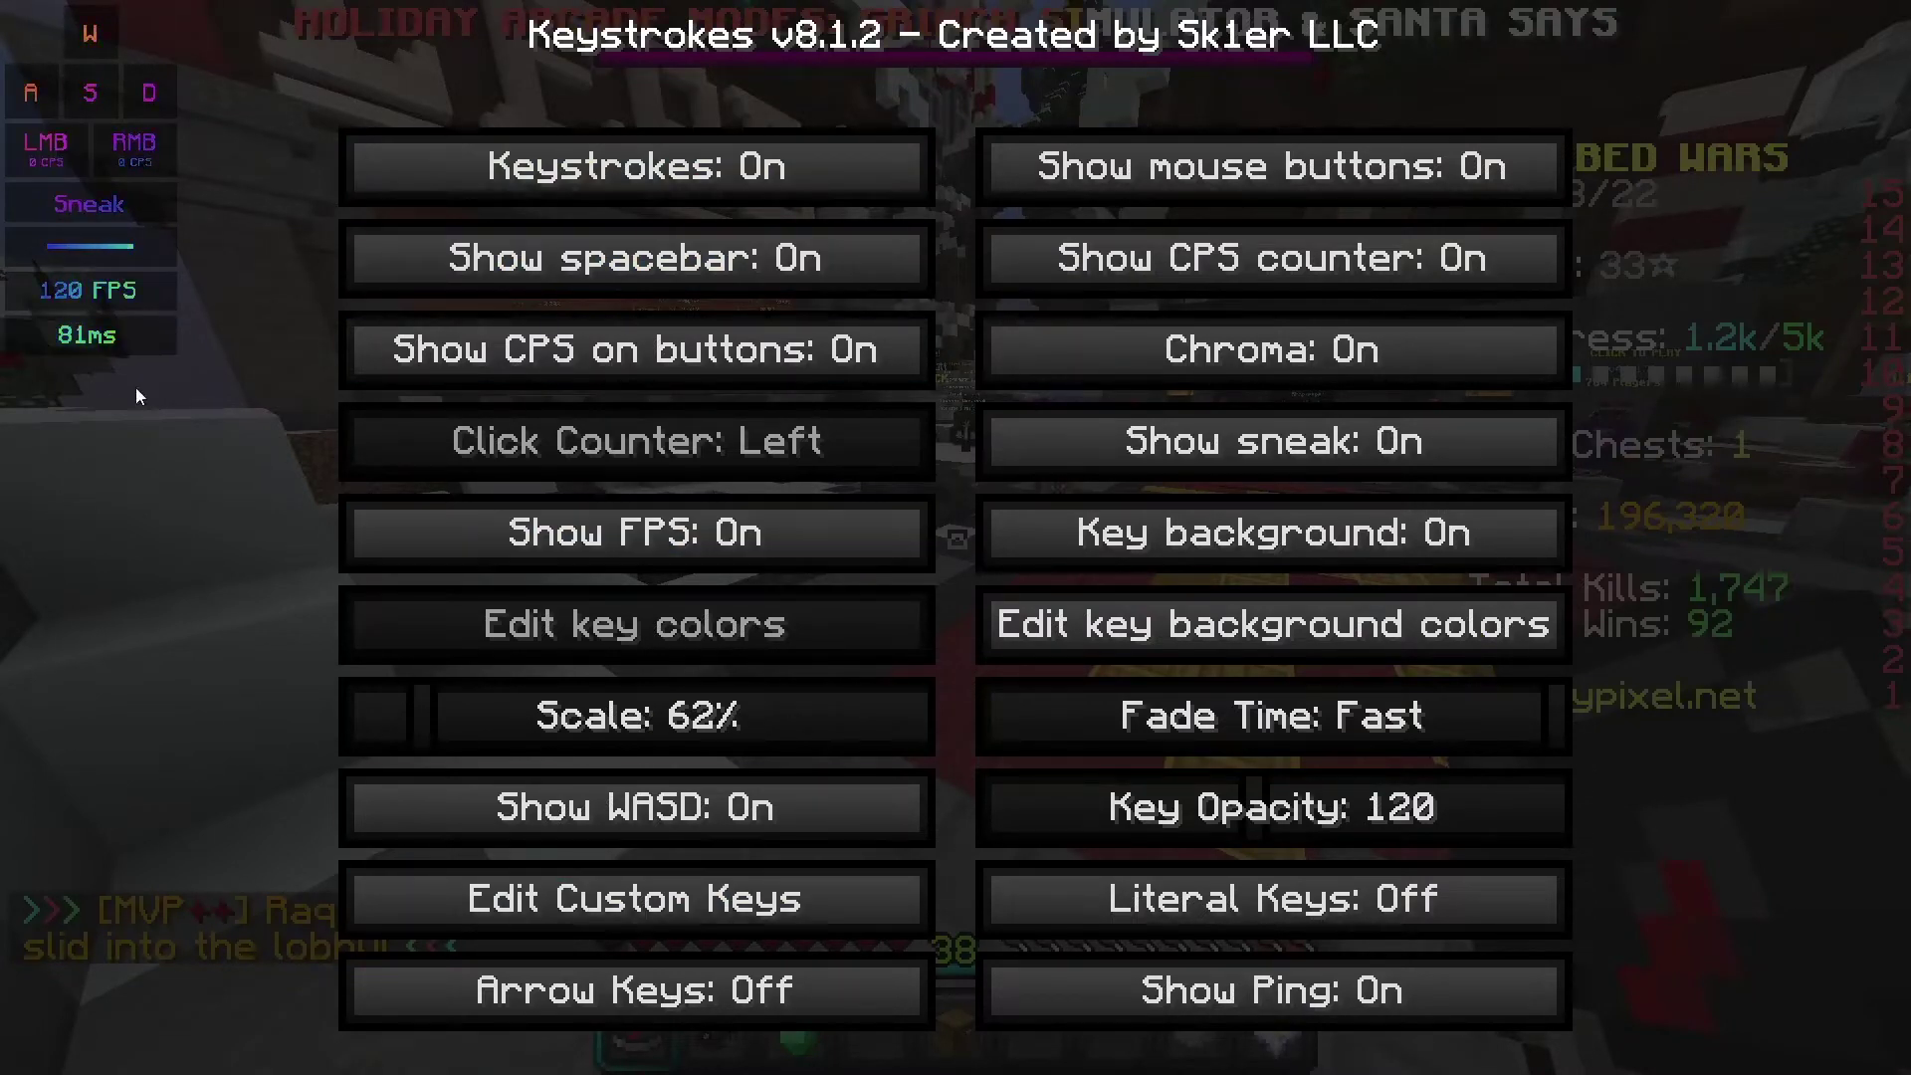
pyautogui.click(606, 536)
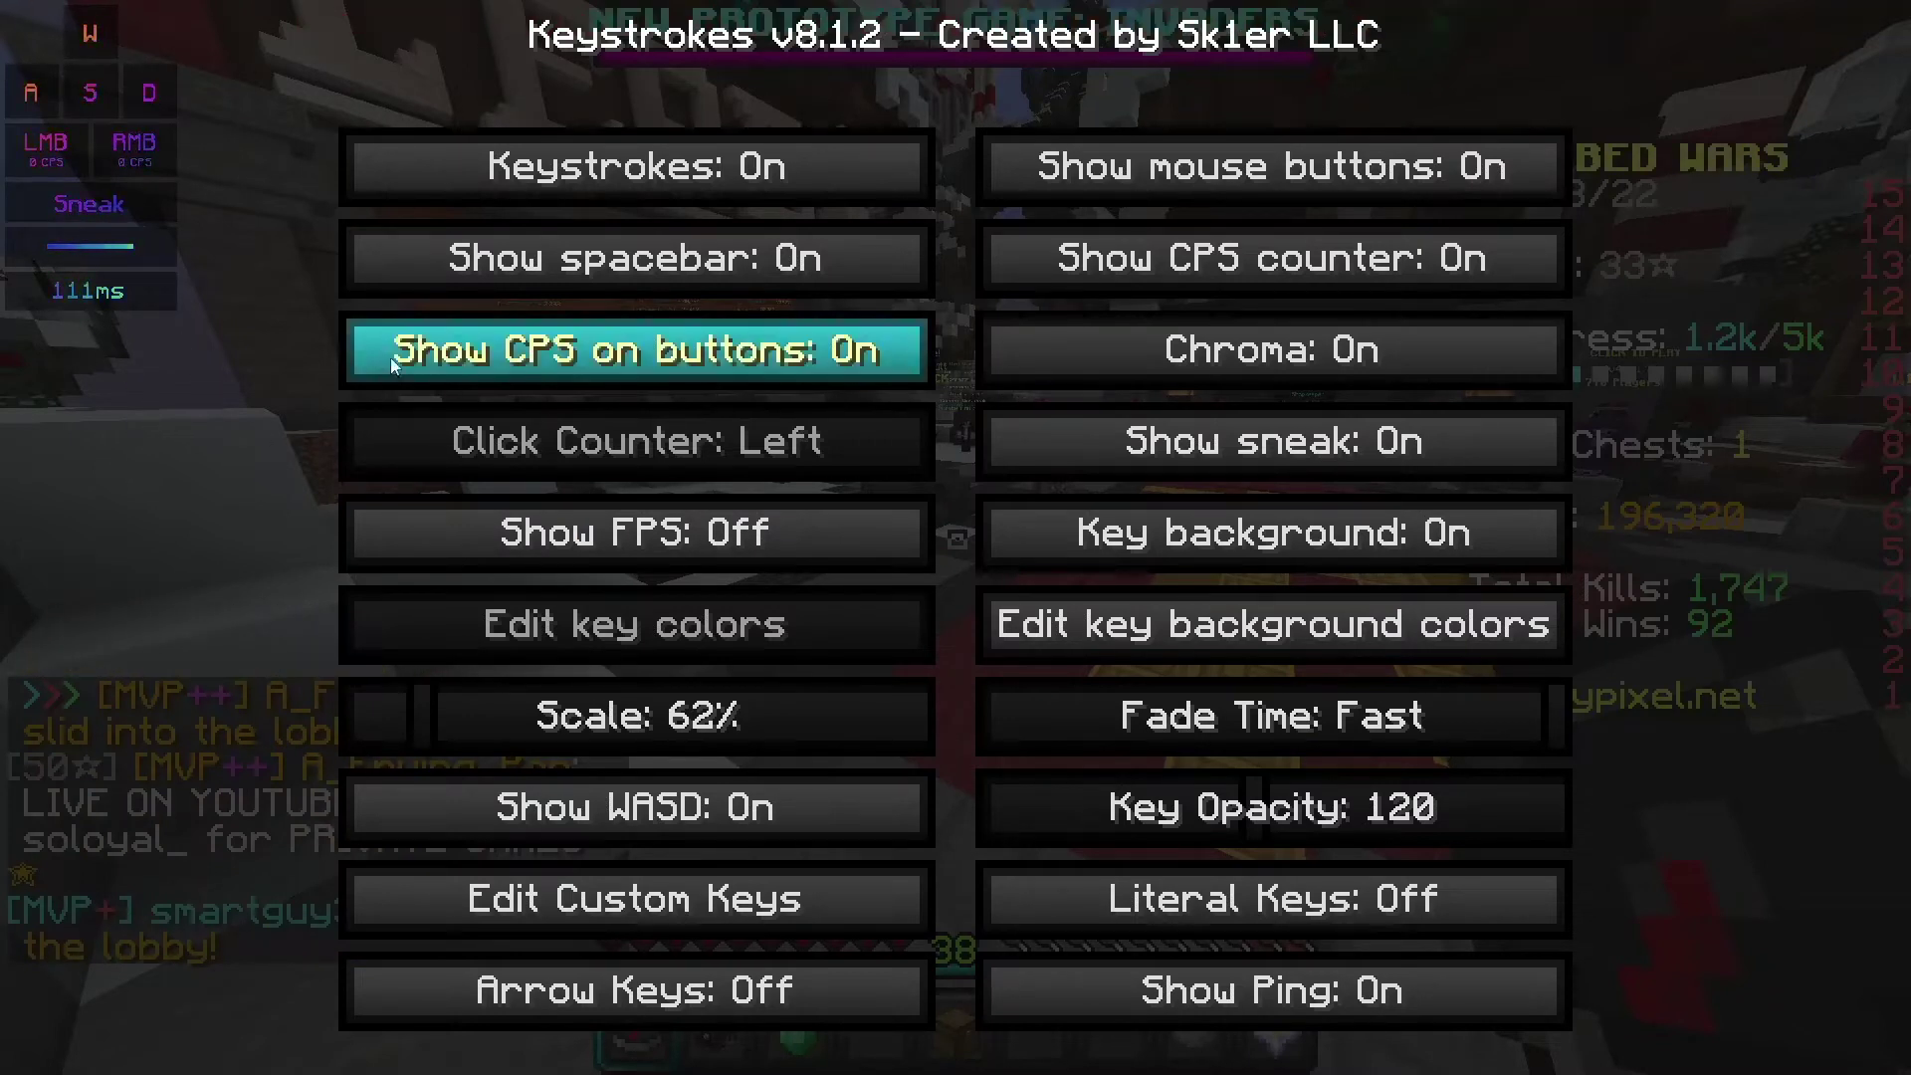
pyautogui.click(1462, 551)
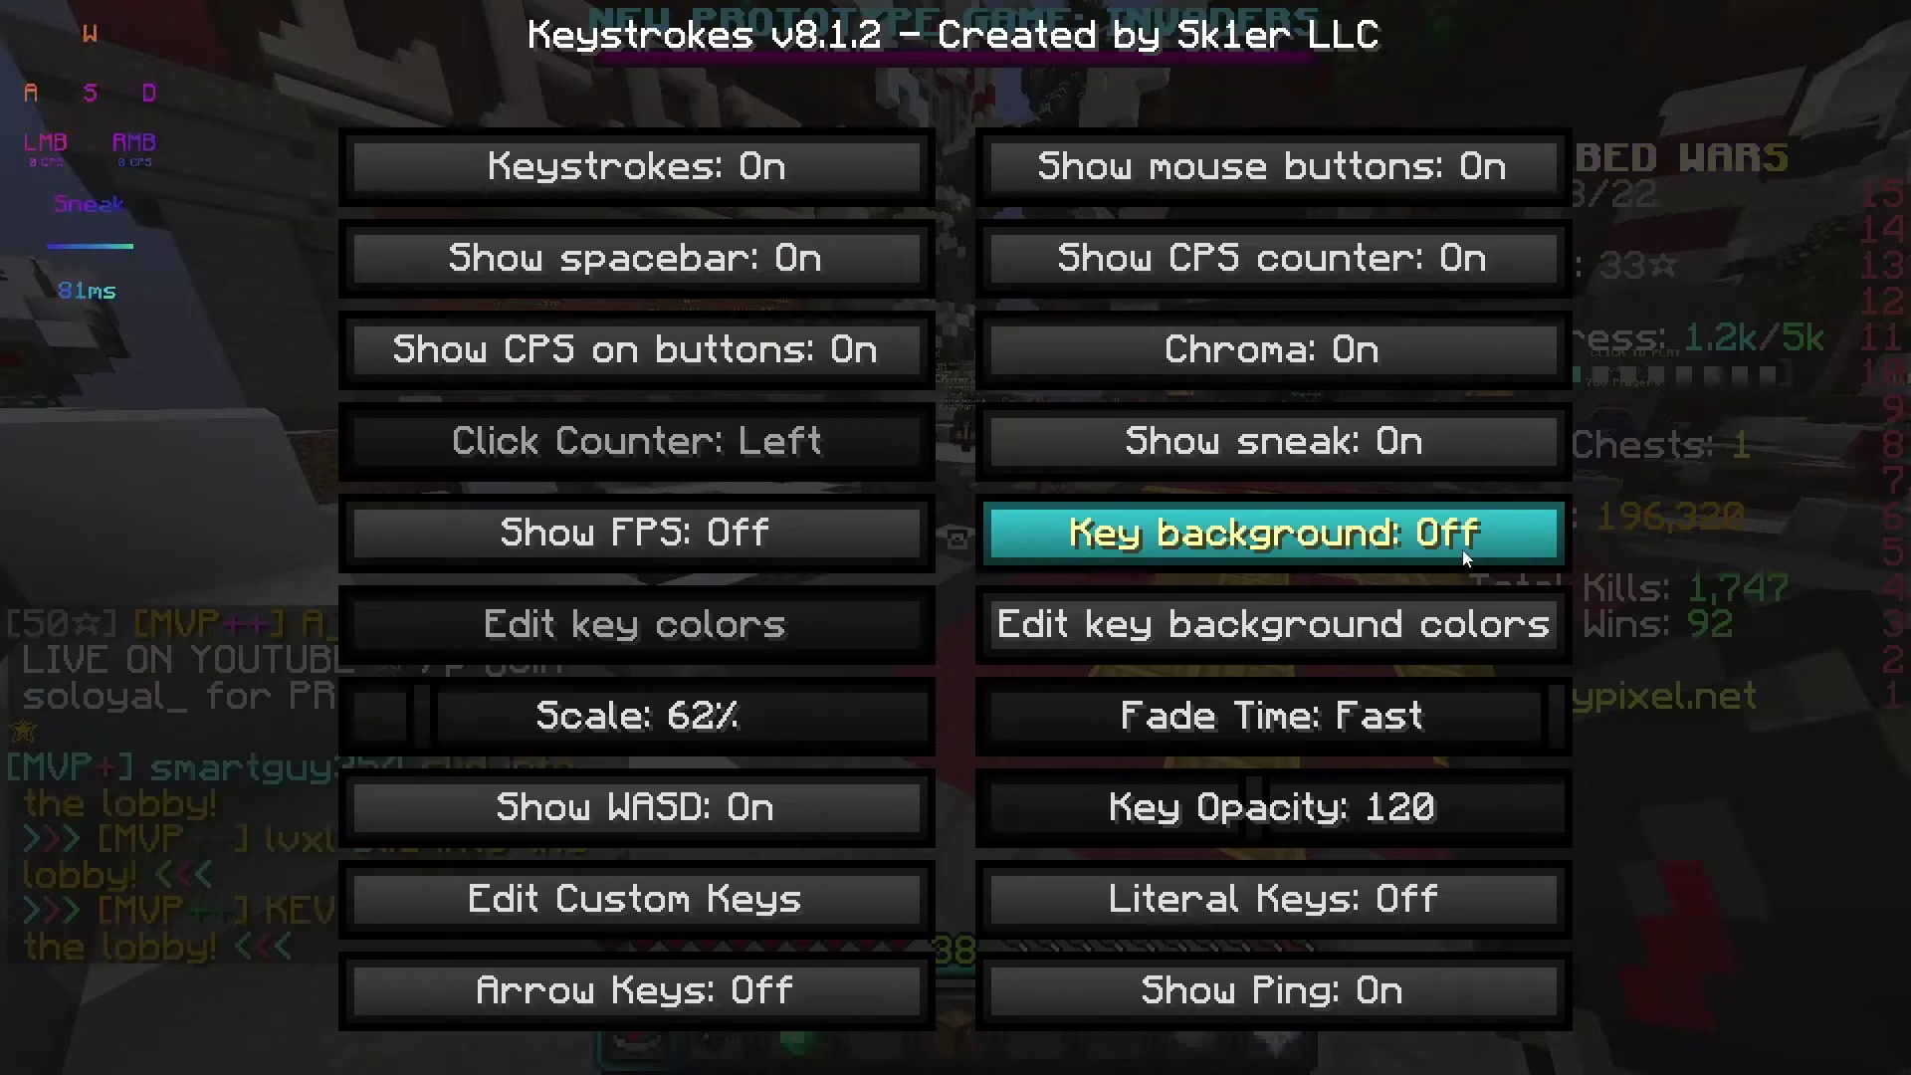
pyautogui.click(1461, 549)
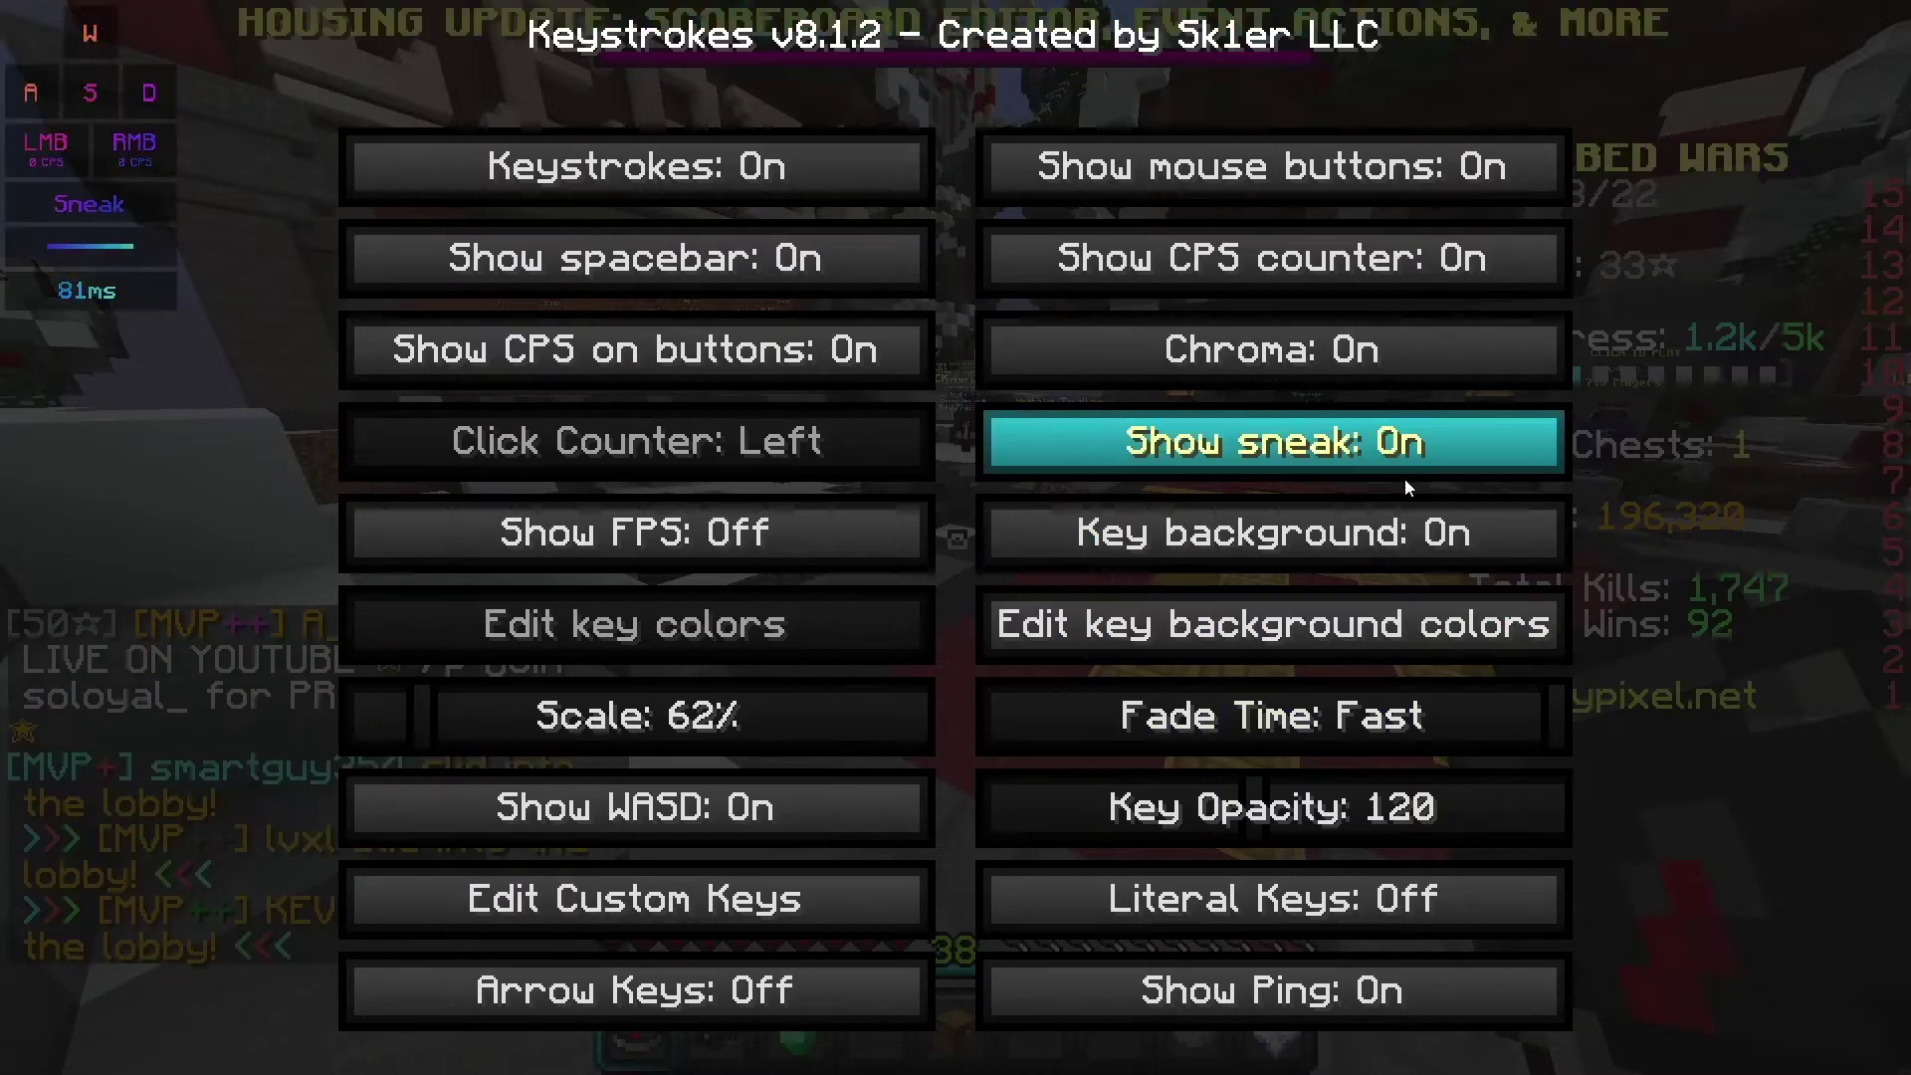
pyautogui.click(1324, 366)
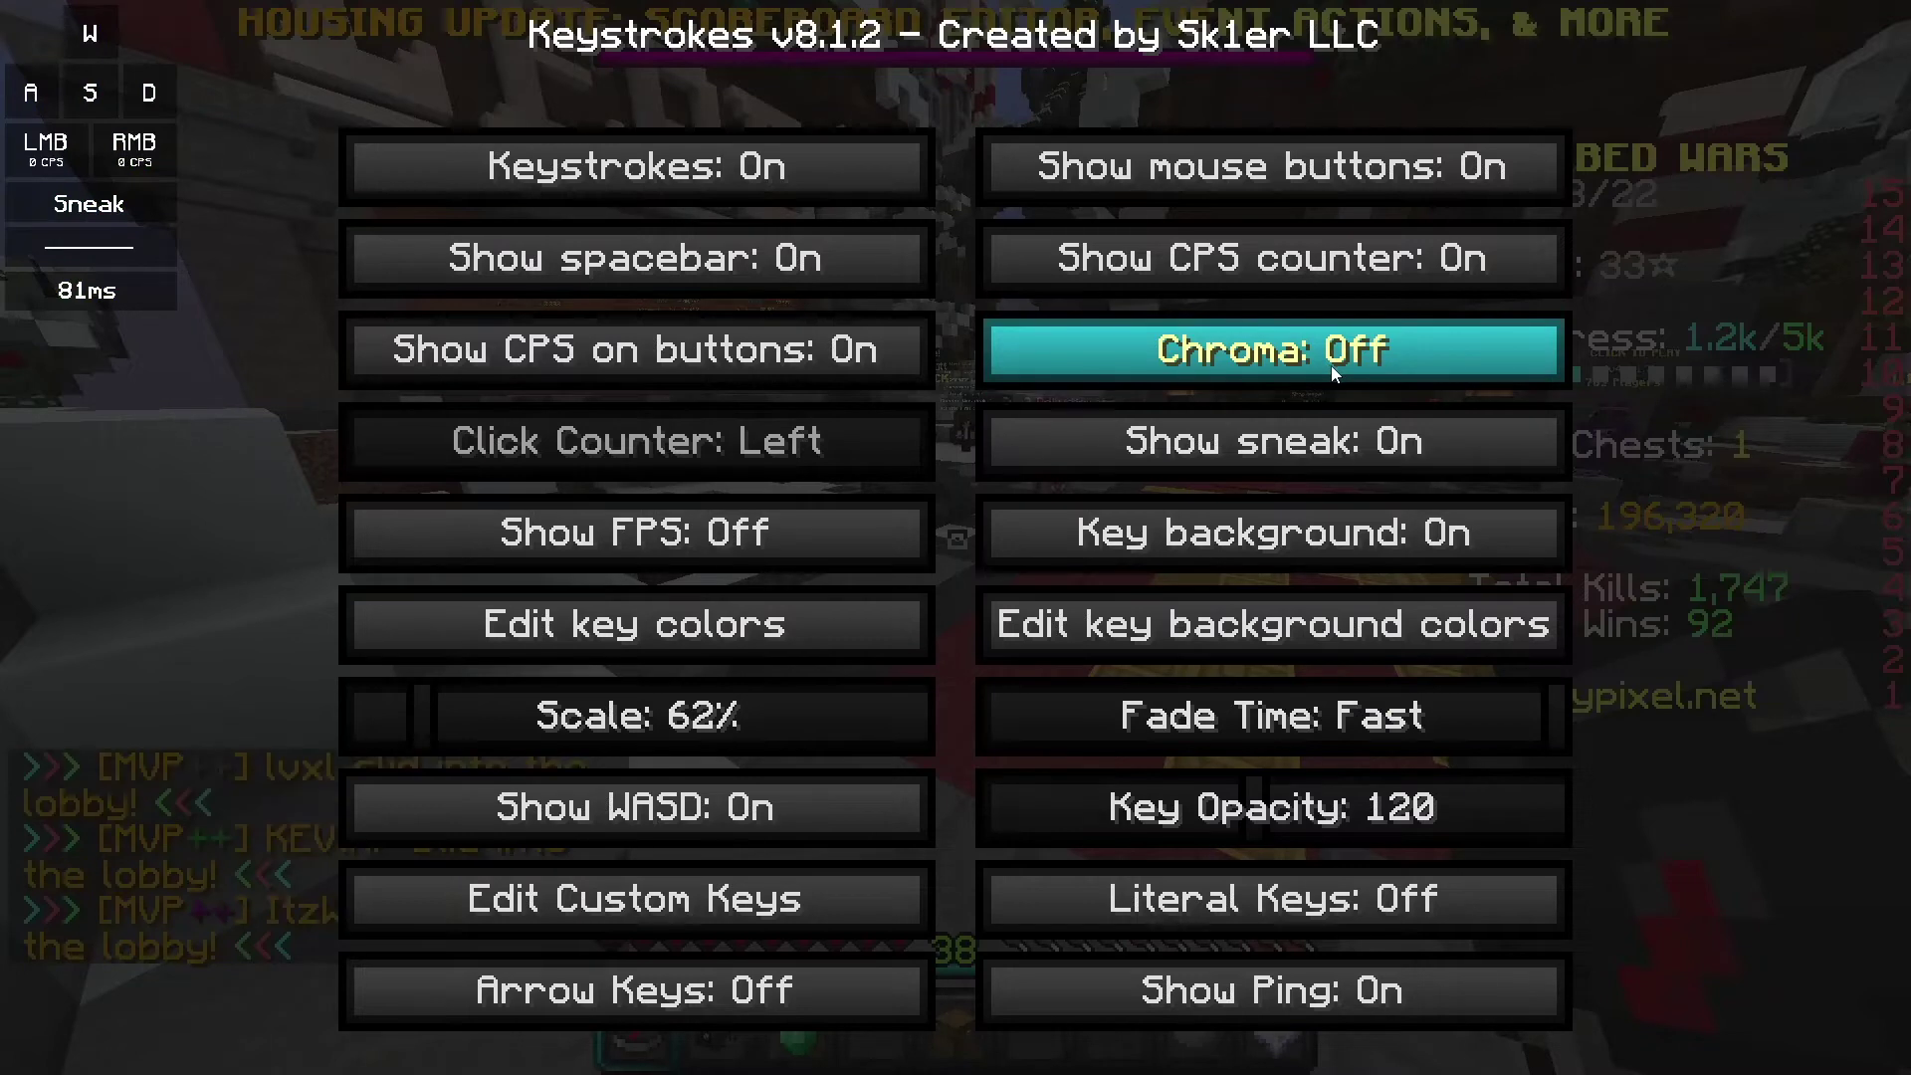
# Set key colours to R131 G48 B253 and pressed colours to R172 G199 B189.
pyautogui.click(779, 611)
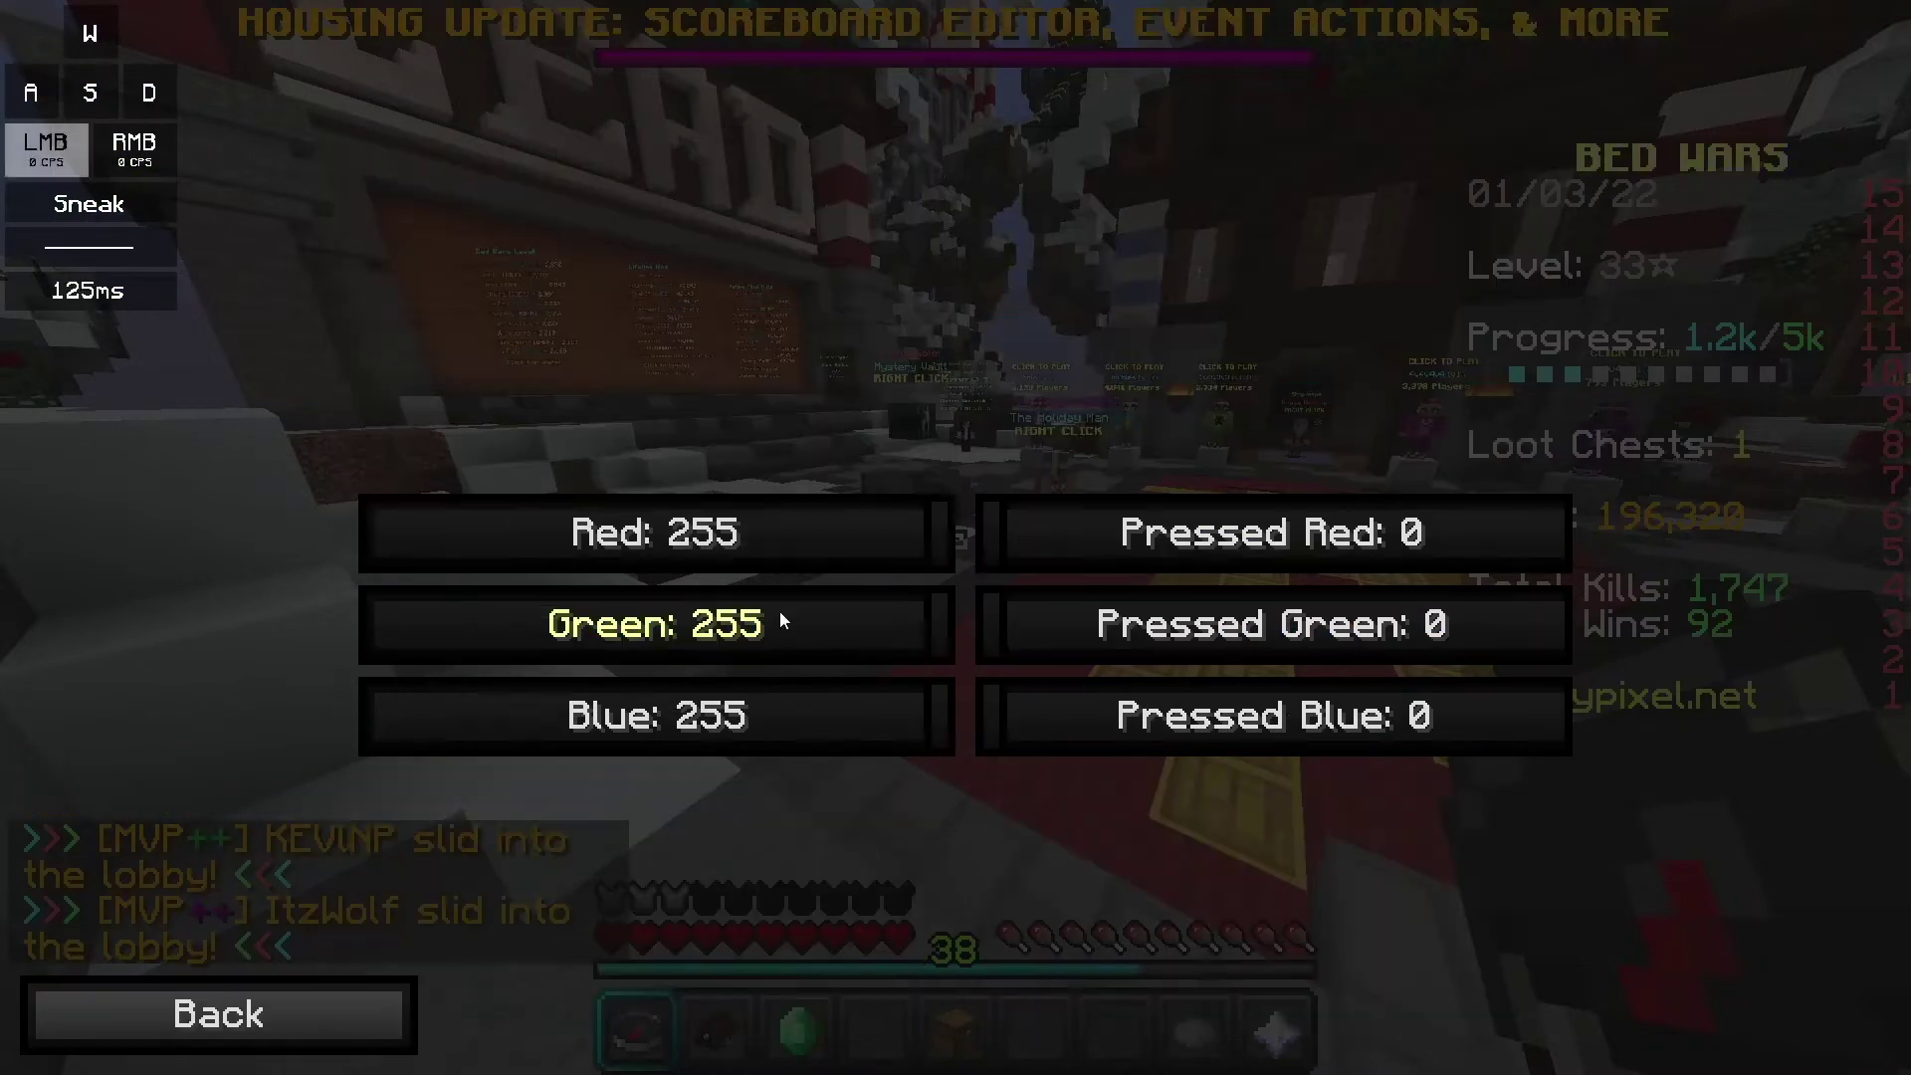
pyautogui.moveTo(874, 534); pyautogui.dragTo(665, 551)
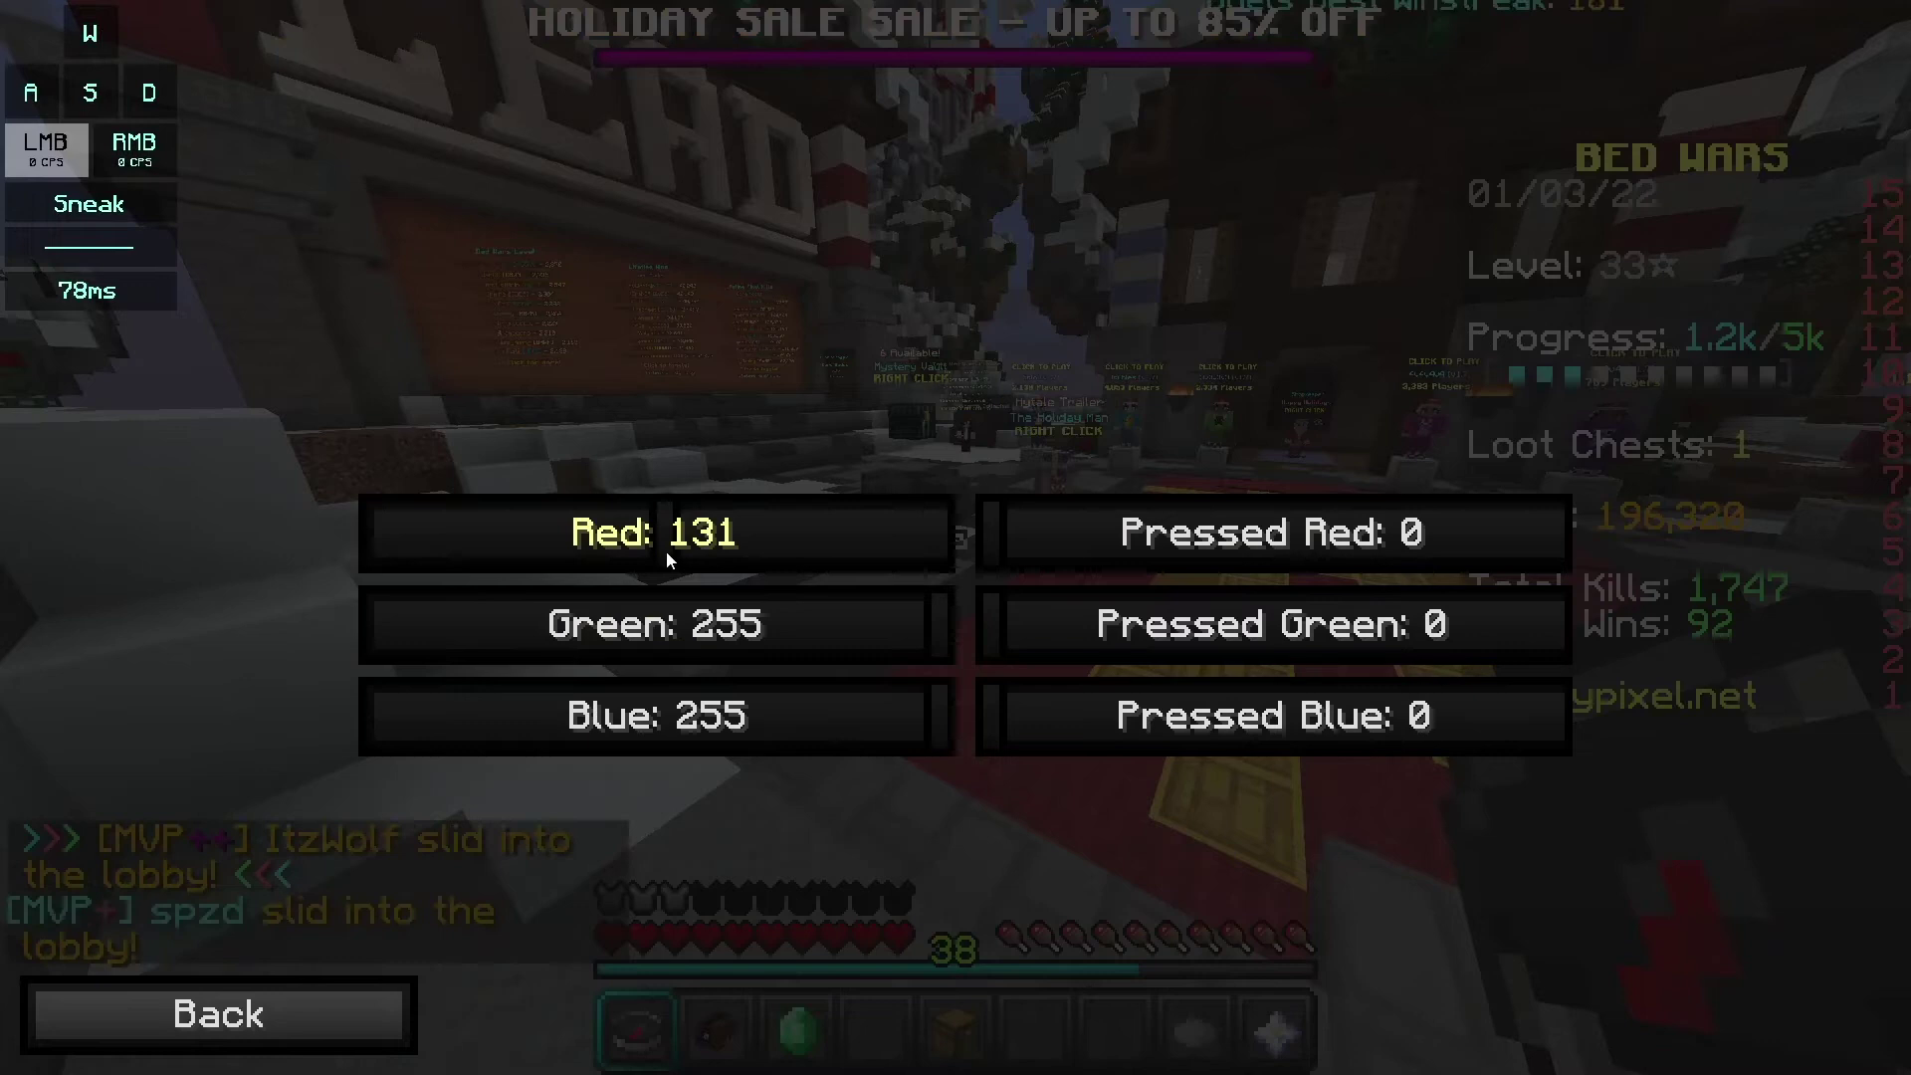
pyautogui.moveTo(702, 641); pyautogui.dragTo(475, 637)
pyautogui.click(946, 719)
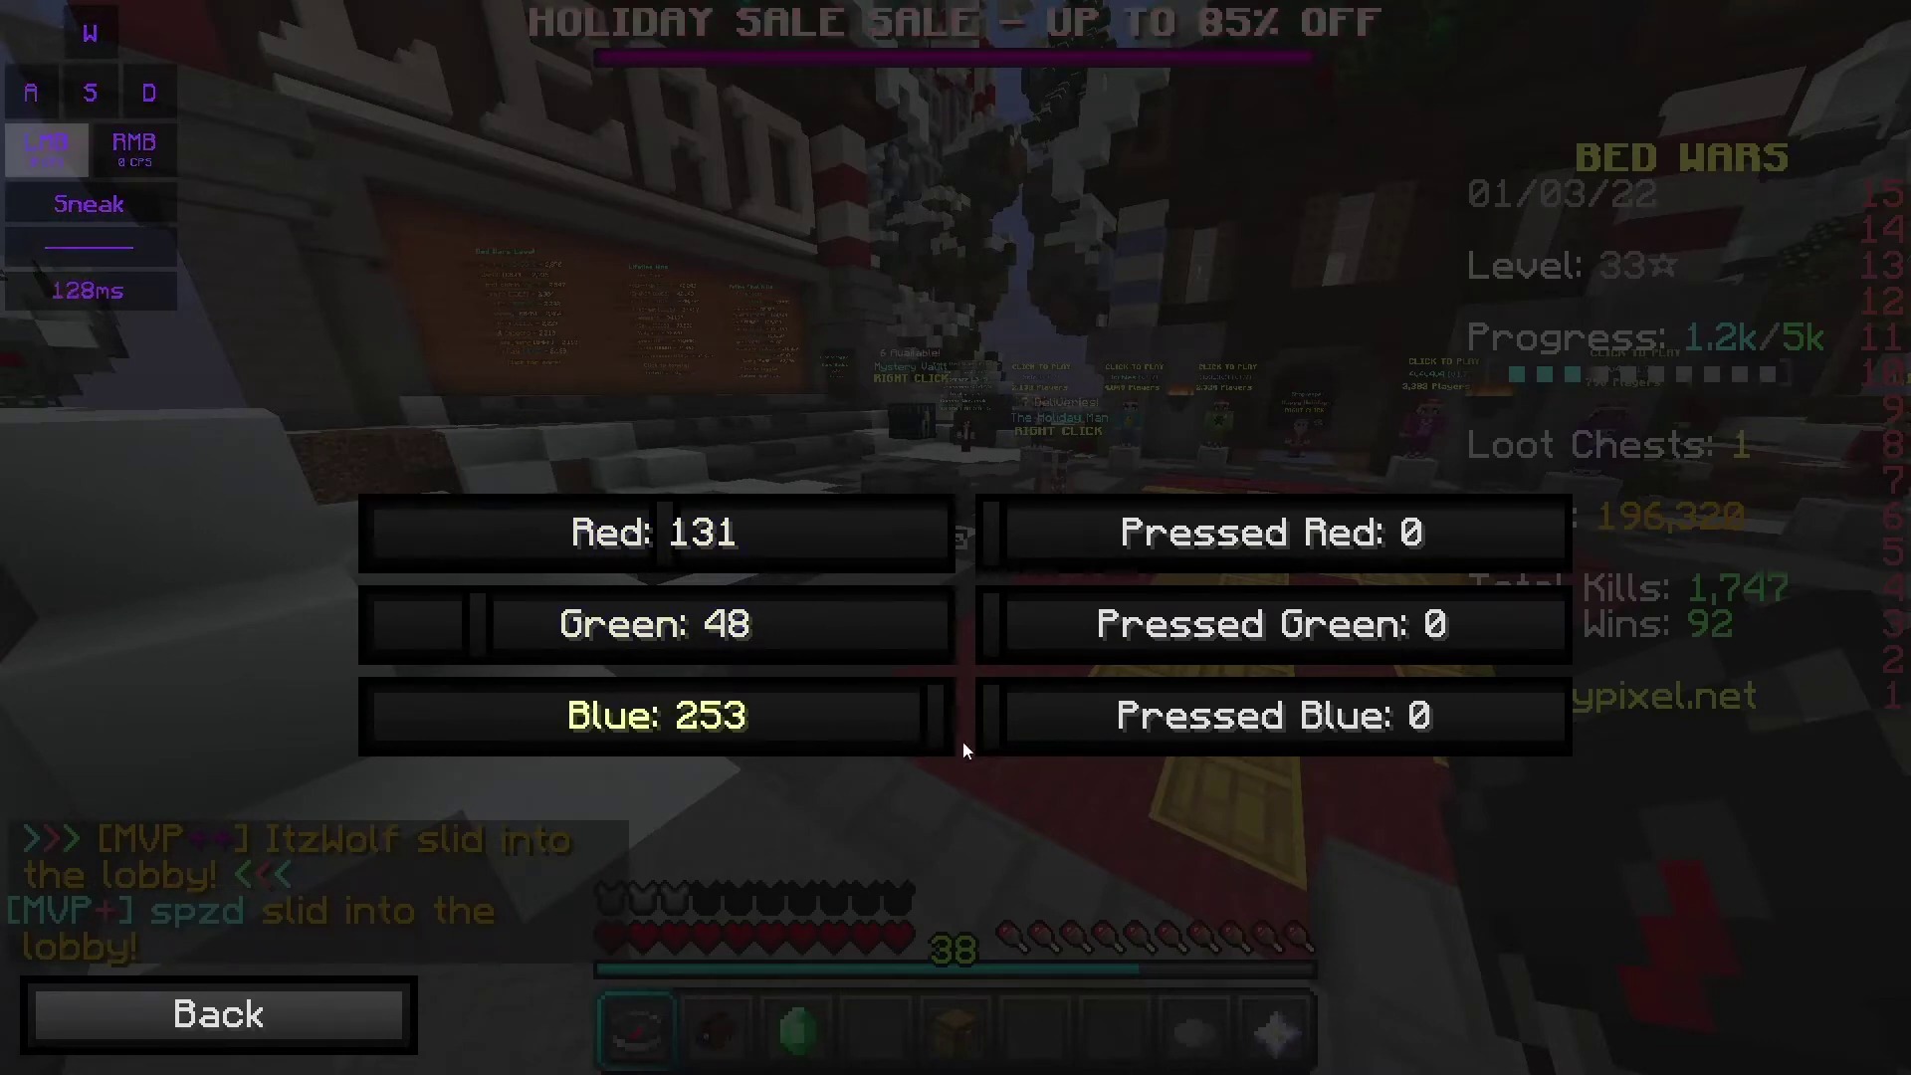
pyautogui.click(1433, 624)
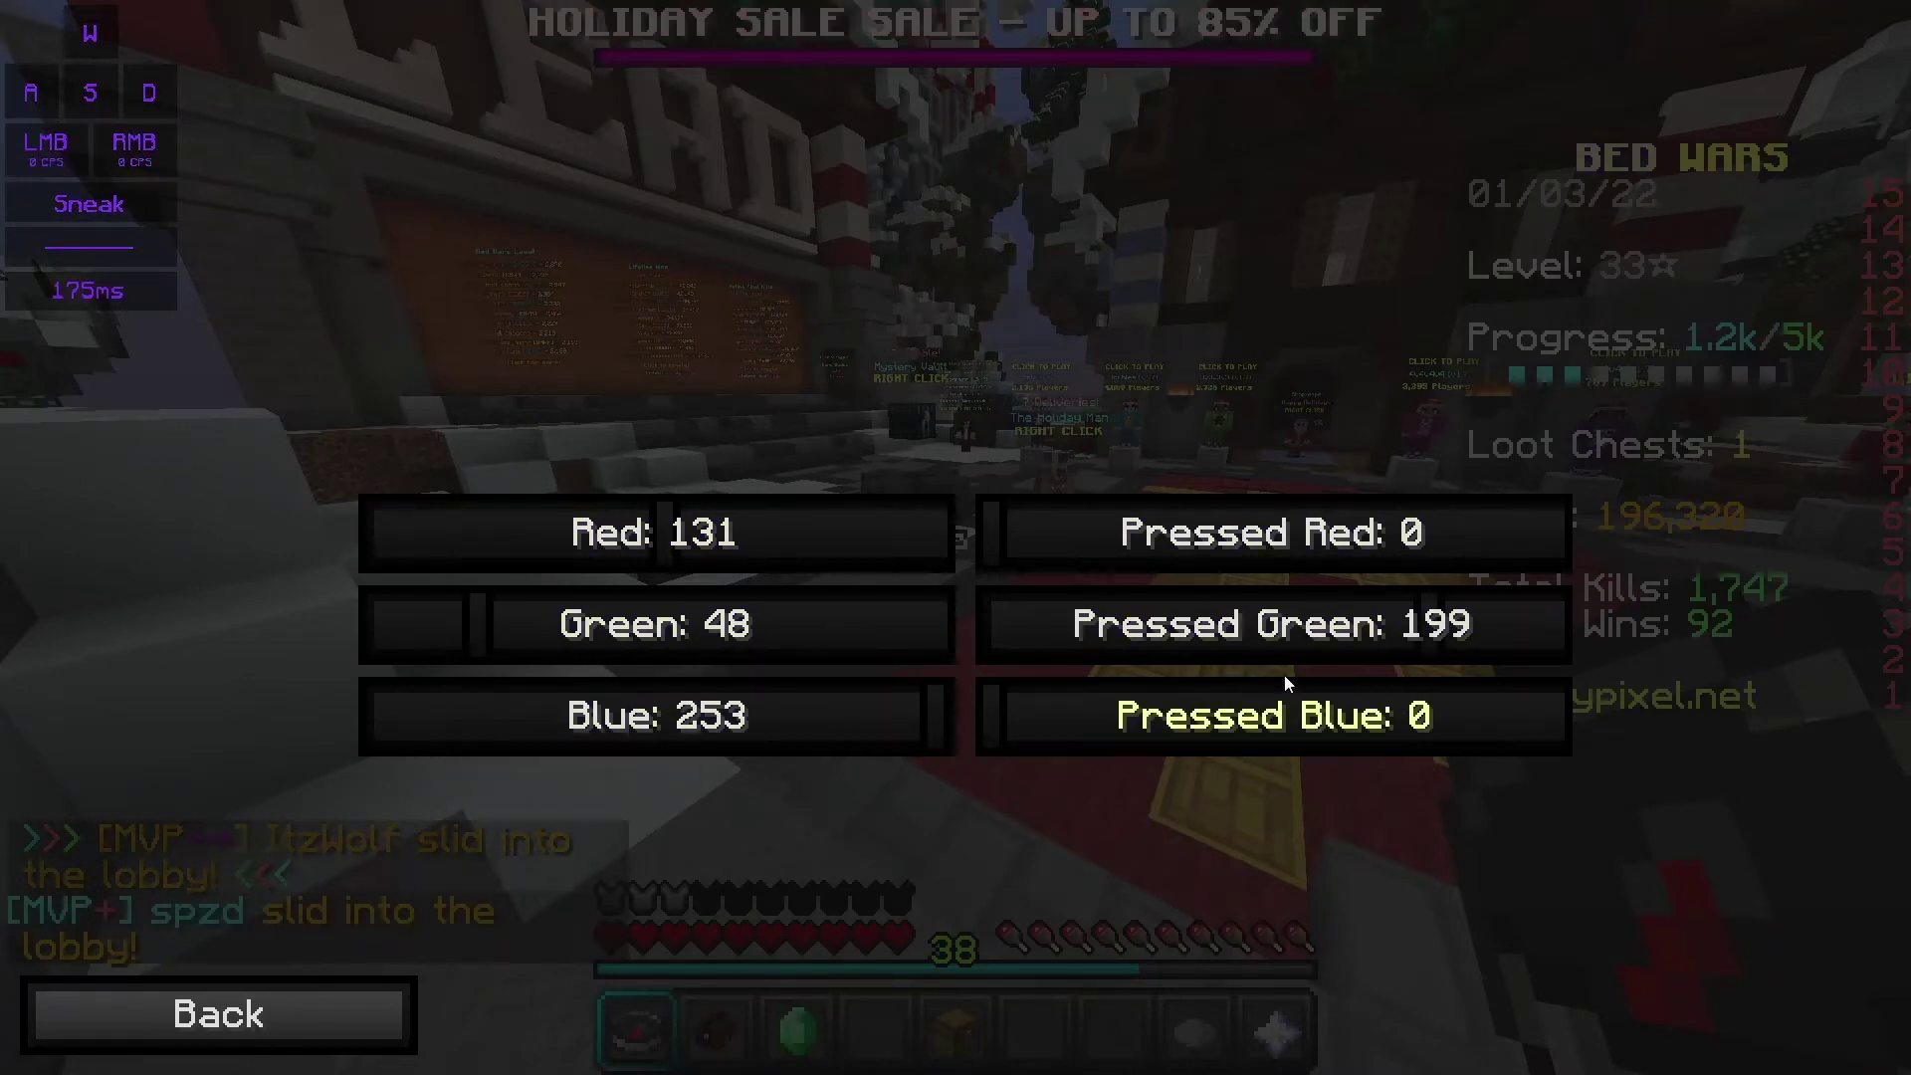
pyautogui.click(1408, 717)
pyautogui.click(1370, 534)
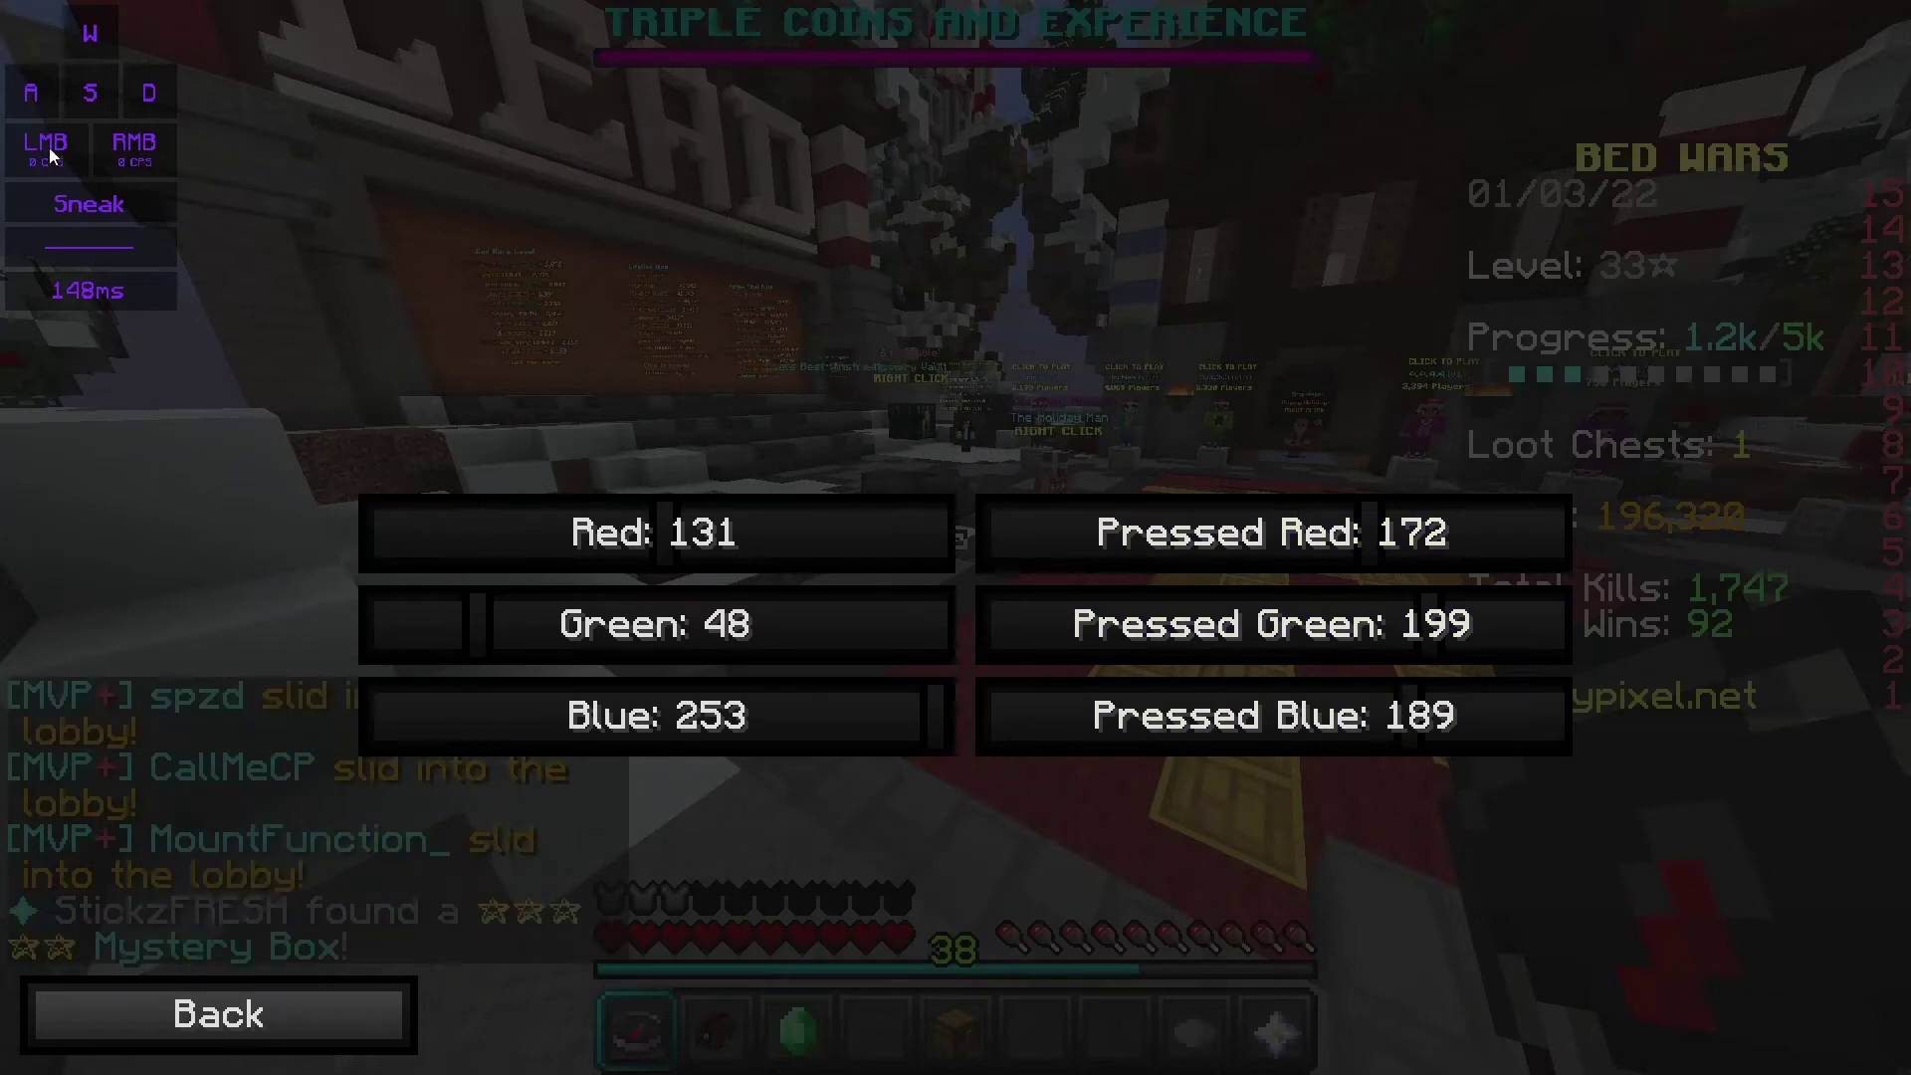
# Preview the new key and pressed colours with WASD, then go back to the main settings.
pyautogui.press('w')
pyautogui.press('d')
pyautogui.press('a')
pyautogui.press('s')
pyautogui.press('w')
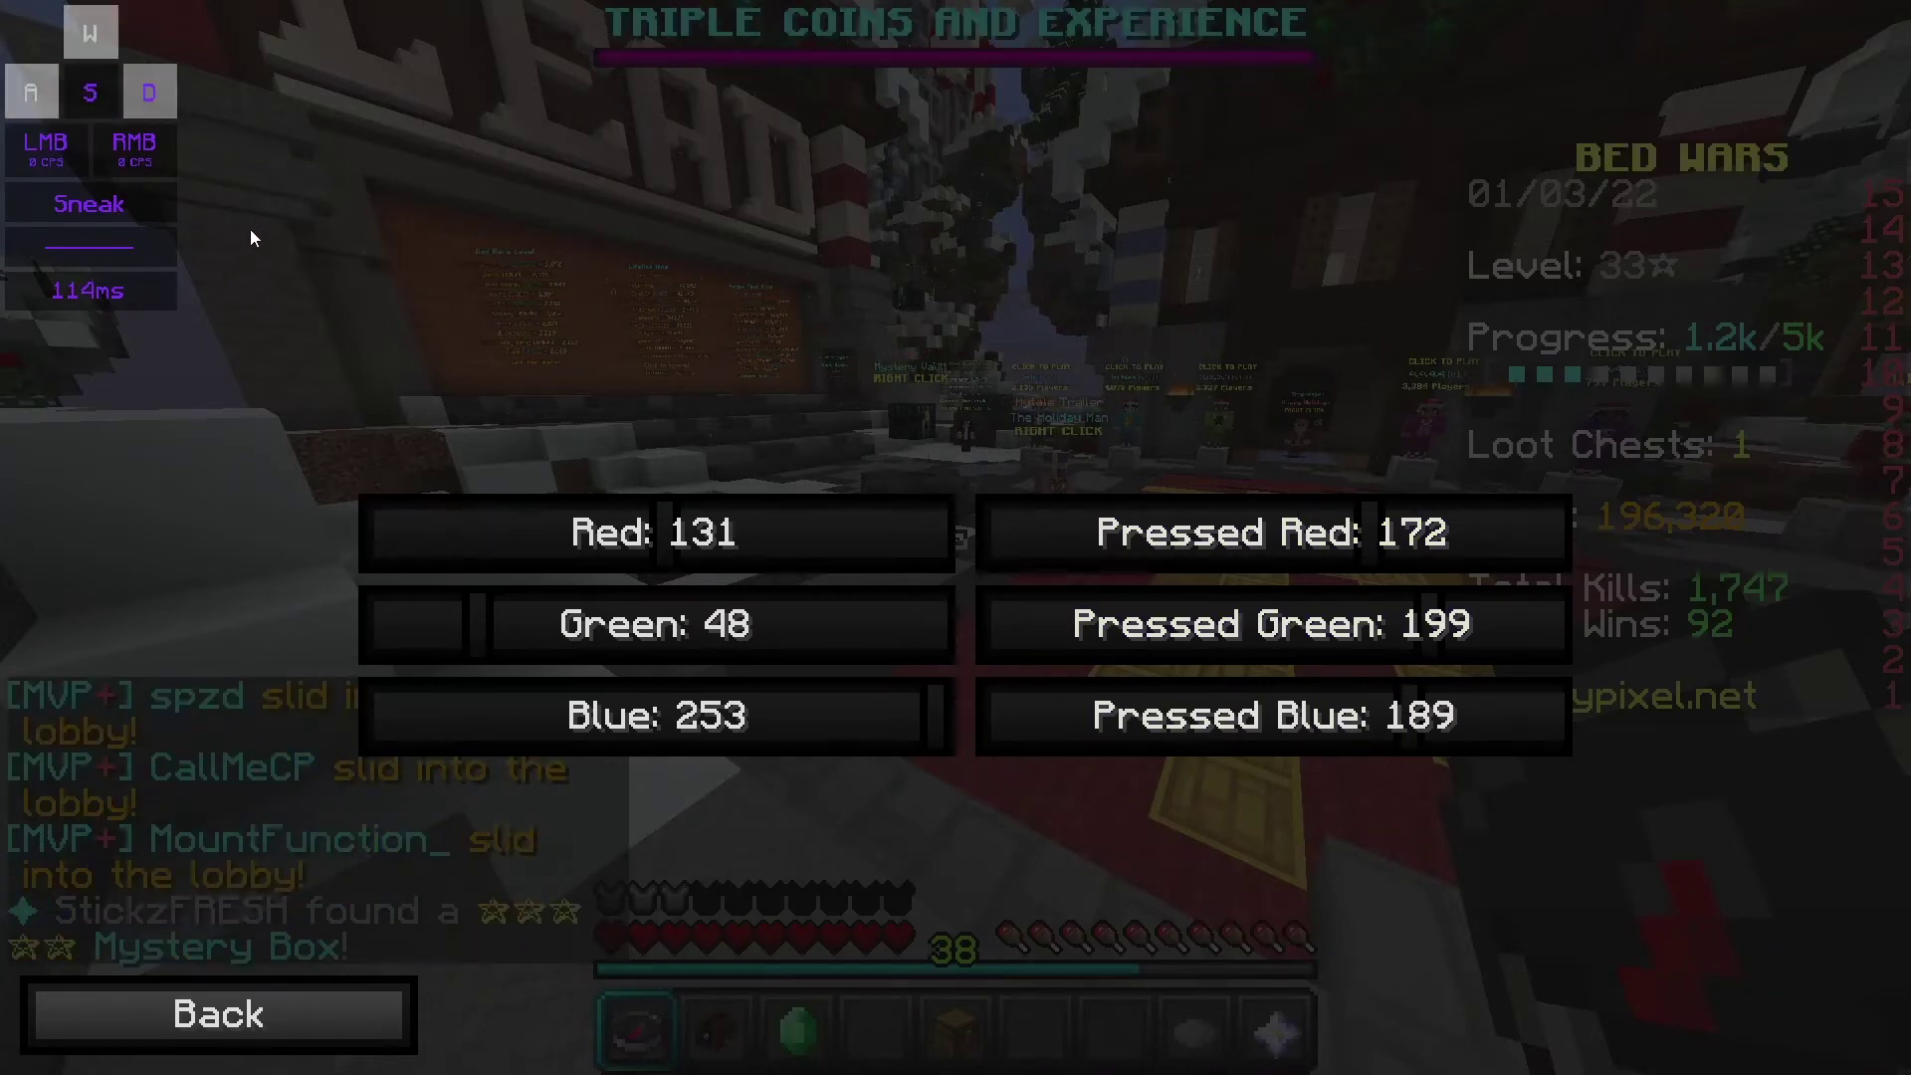
pyautogui.press('a')
pyautogui.click(219, 1013)
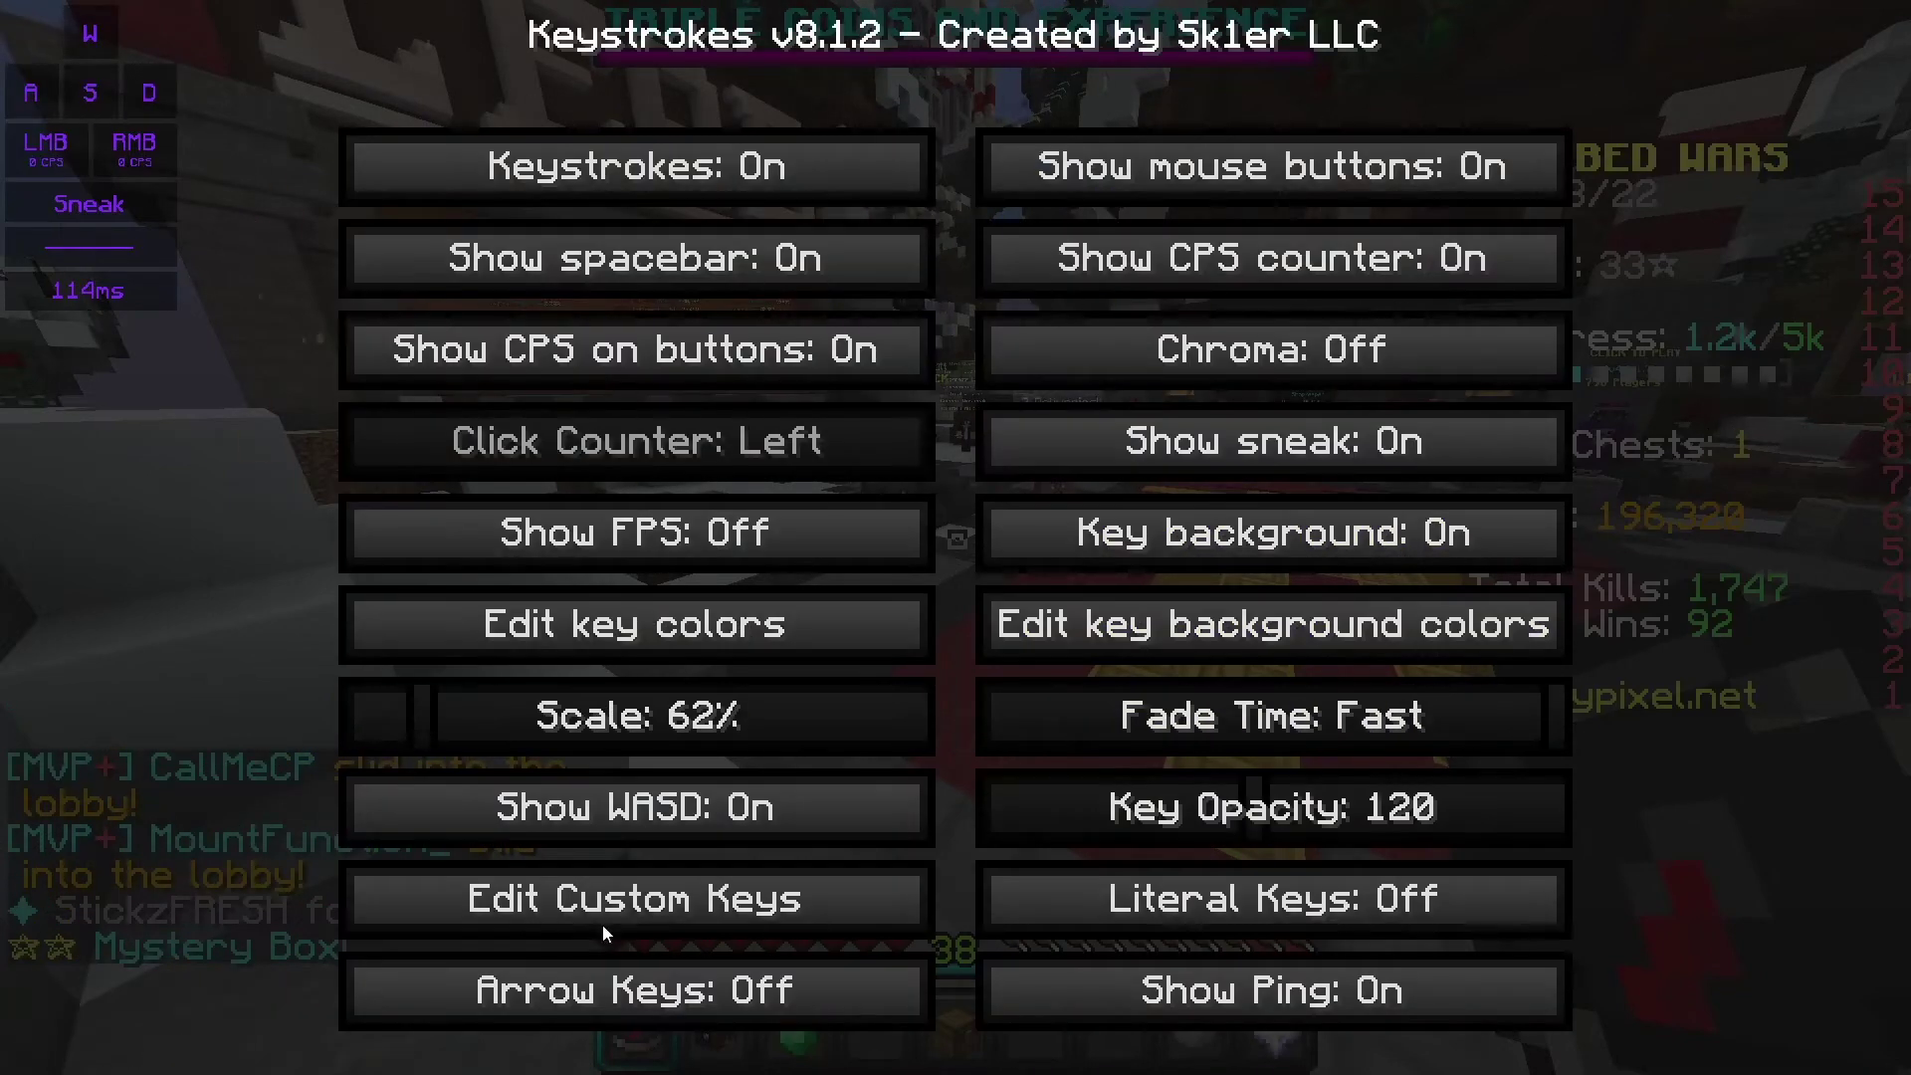
# Switch Chroma on, and try Literal Keys and Arrow Keys before setting both back off.
pyautogui.click(1329, 366)
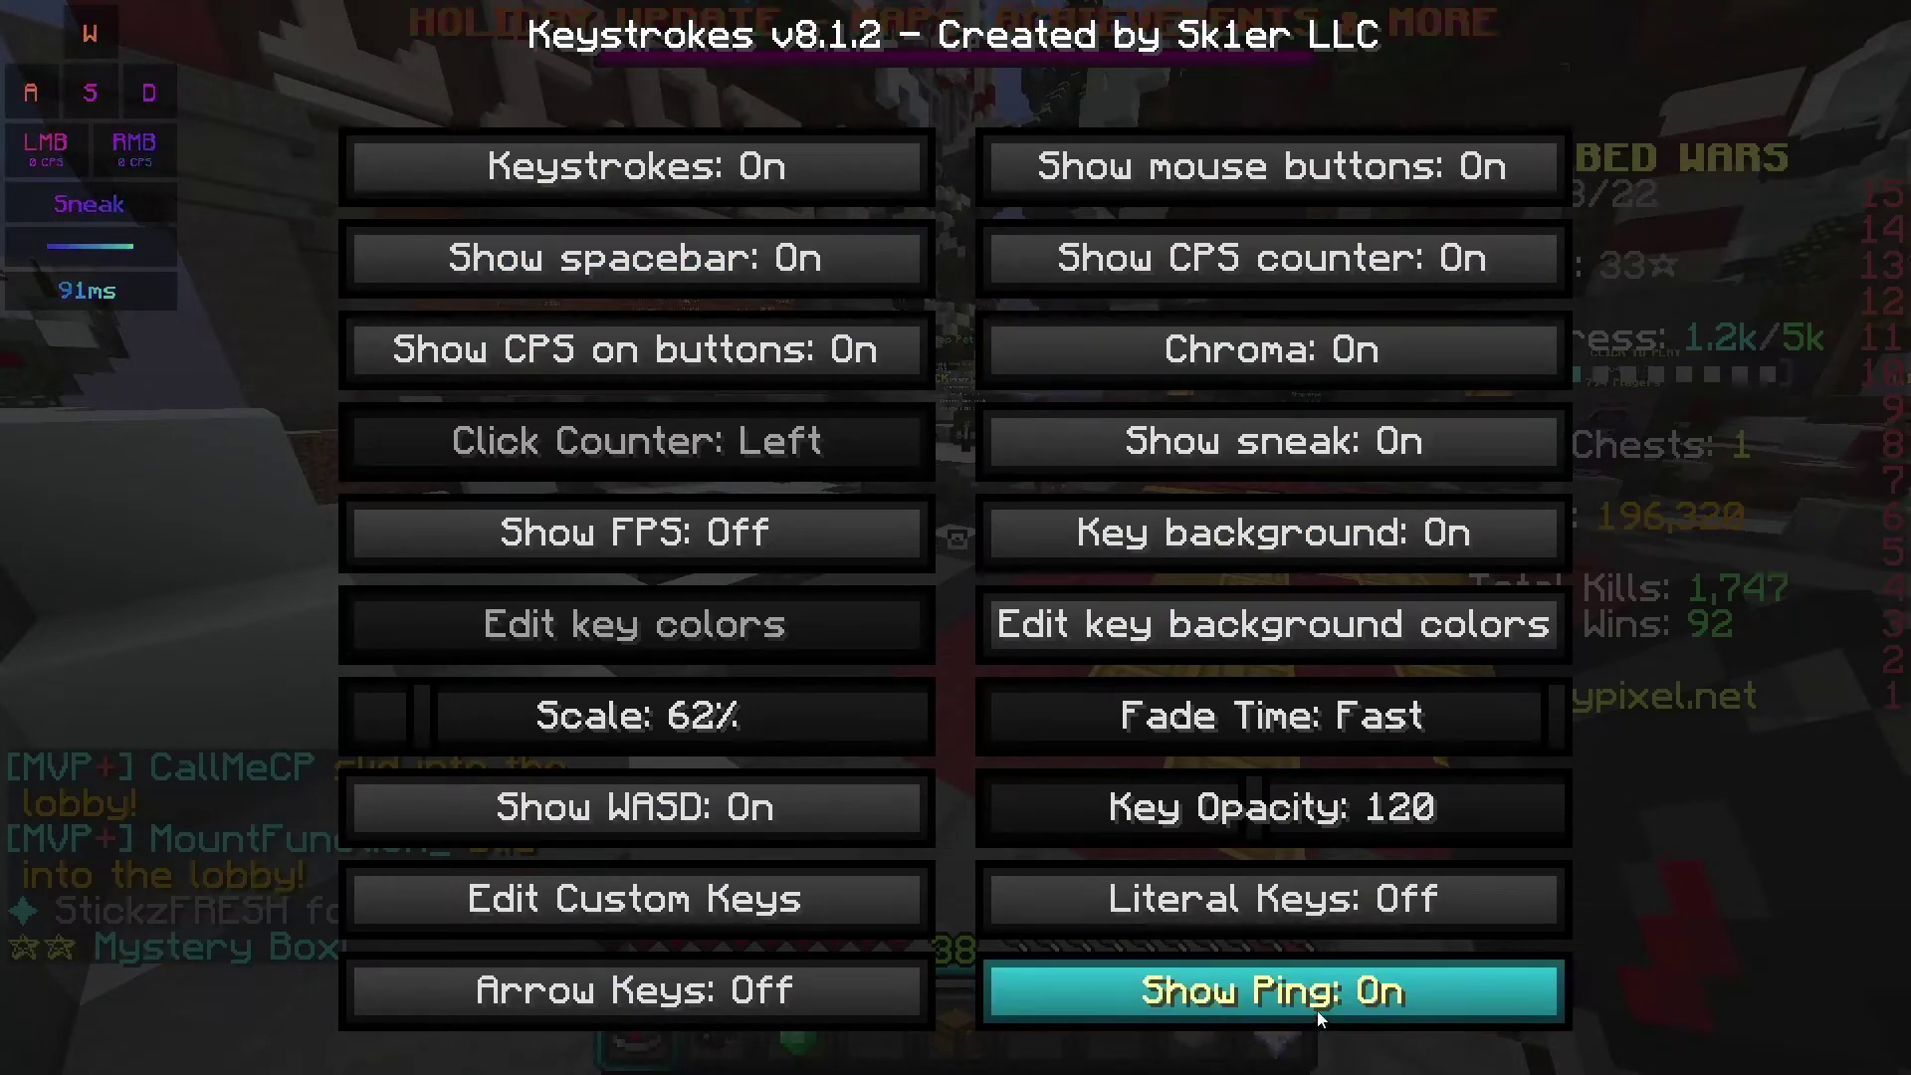
pyautogui.click(1234, 932)
pyautogui.click(1234, 928)
pyautogui.click(1233, 927)
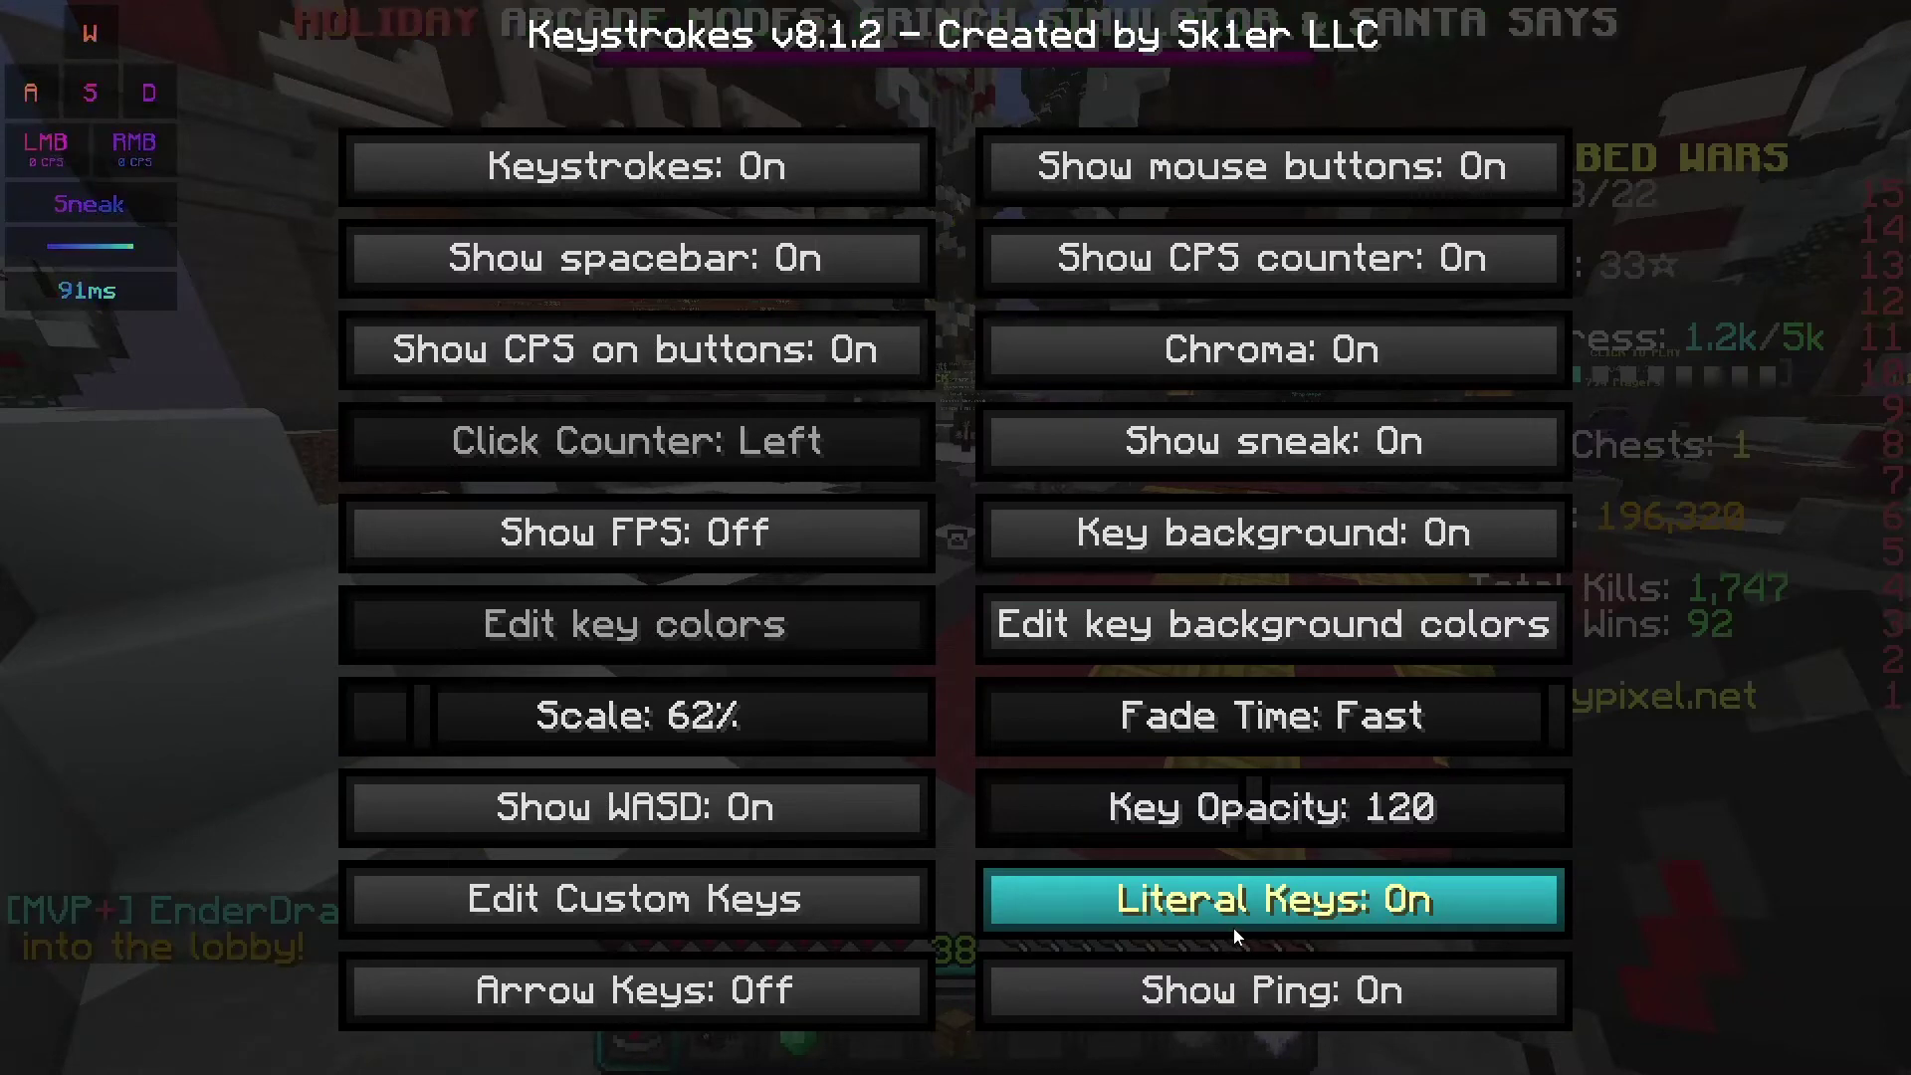
pyautogui.click(1233, 928)
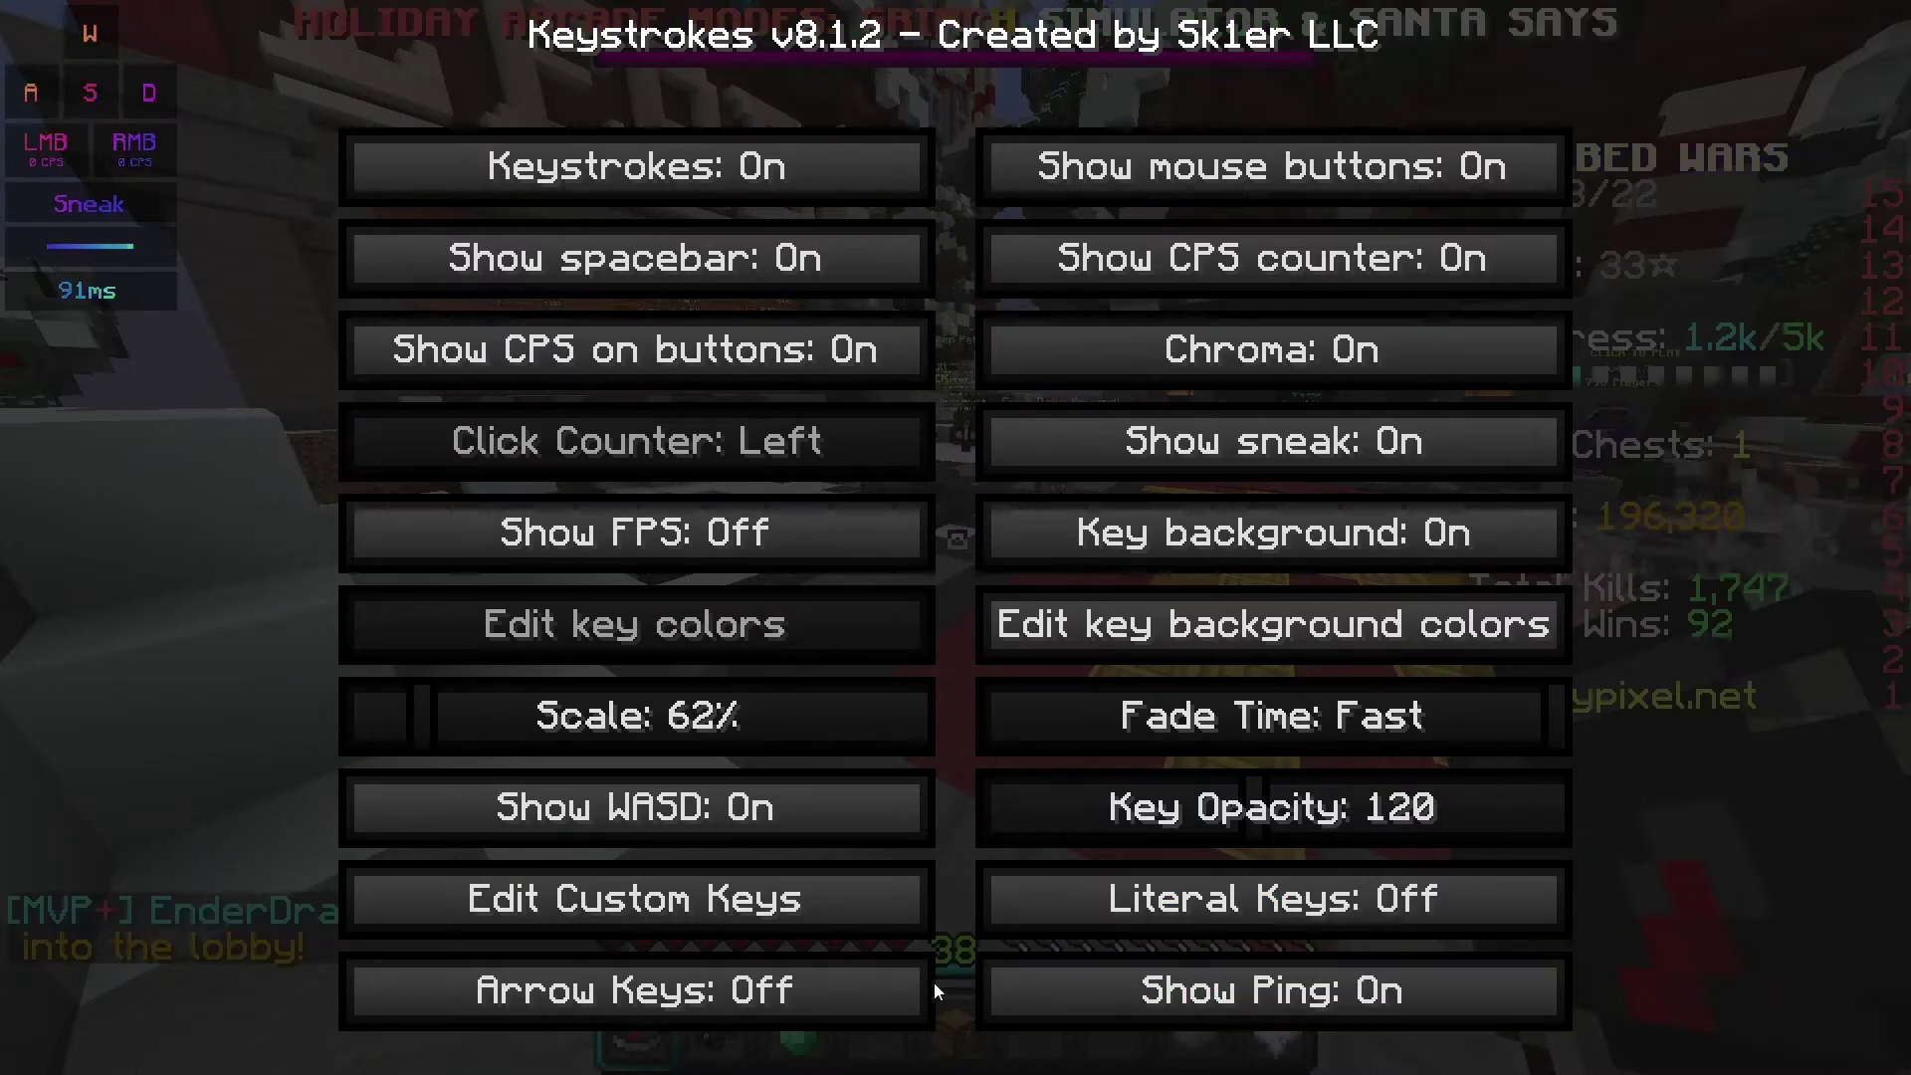
pyautogui.click(831, 992)
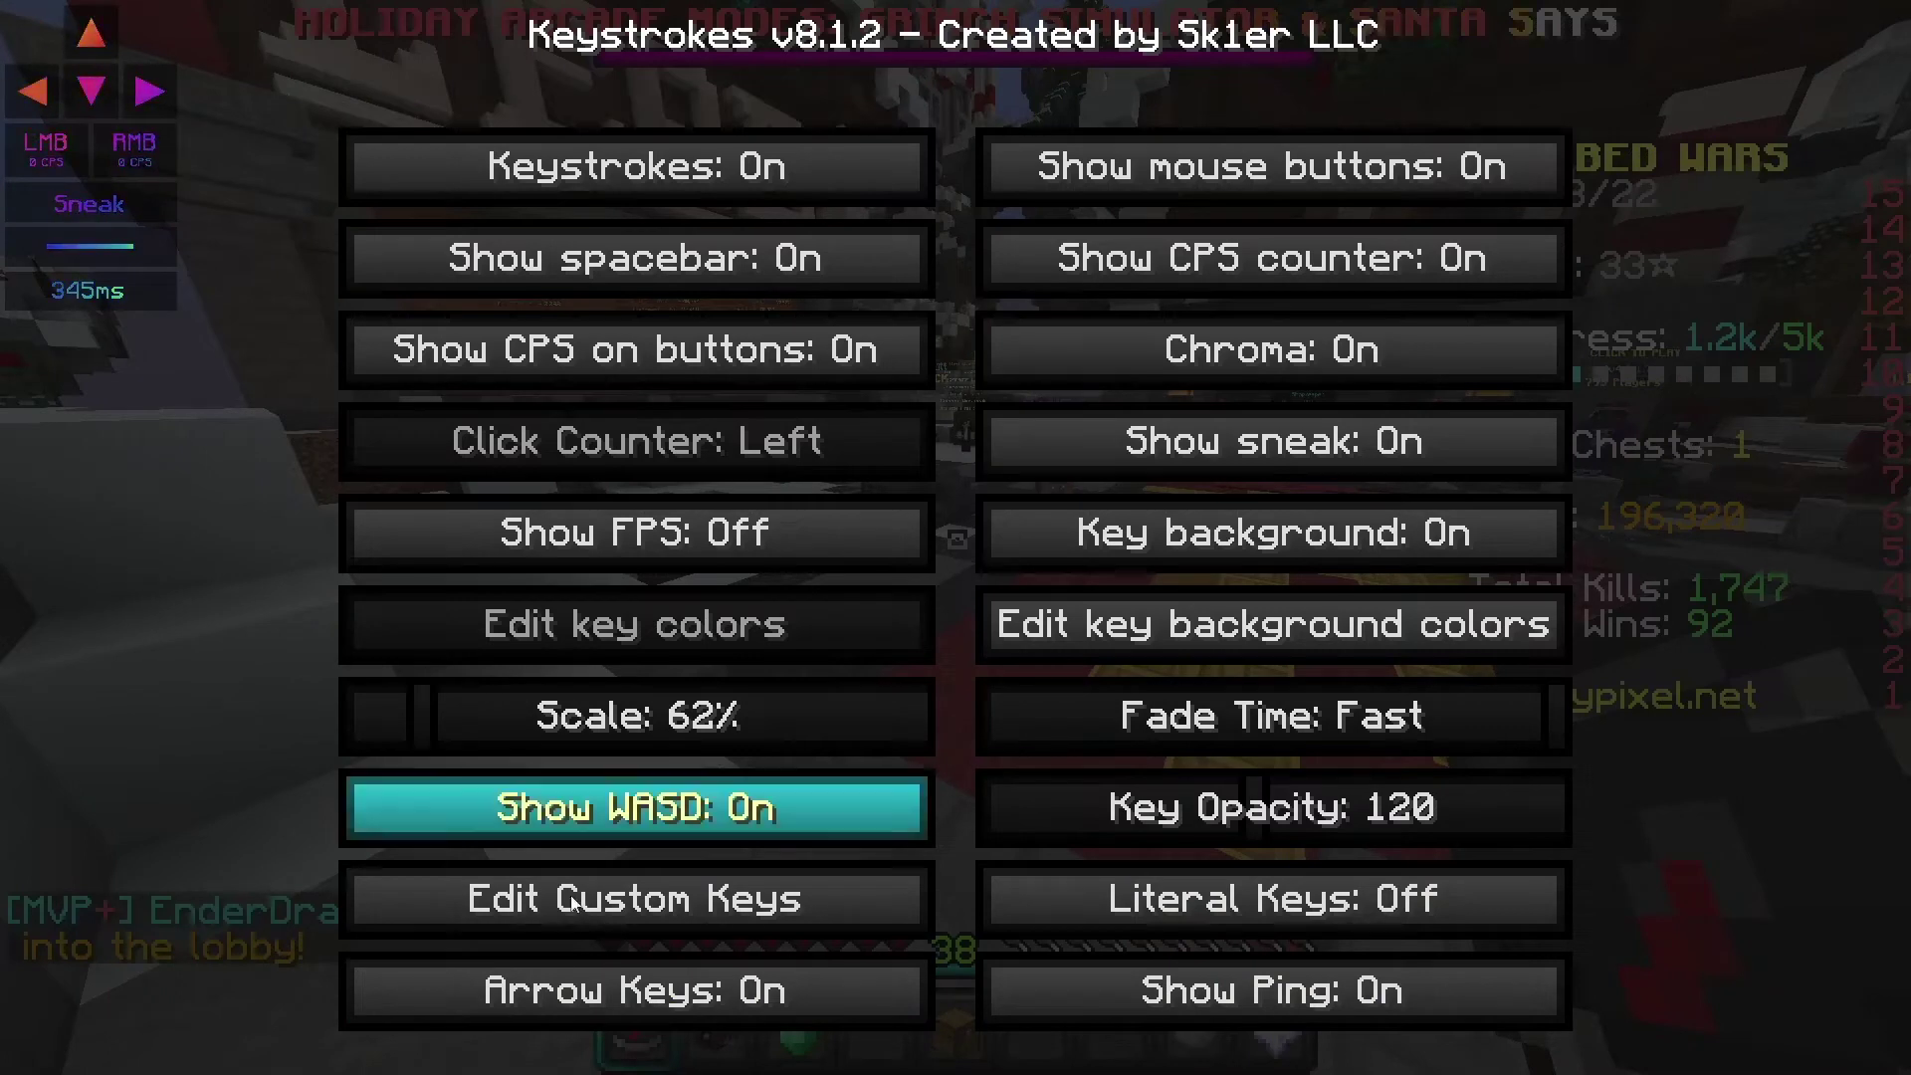
pyautogui.click(609, 997)
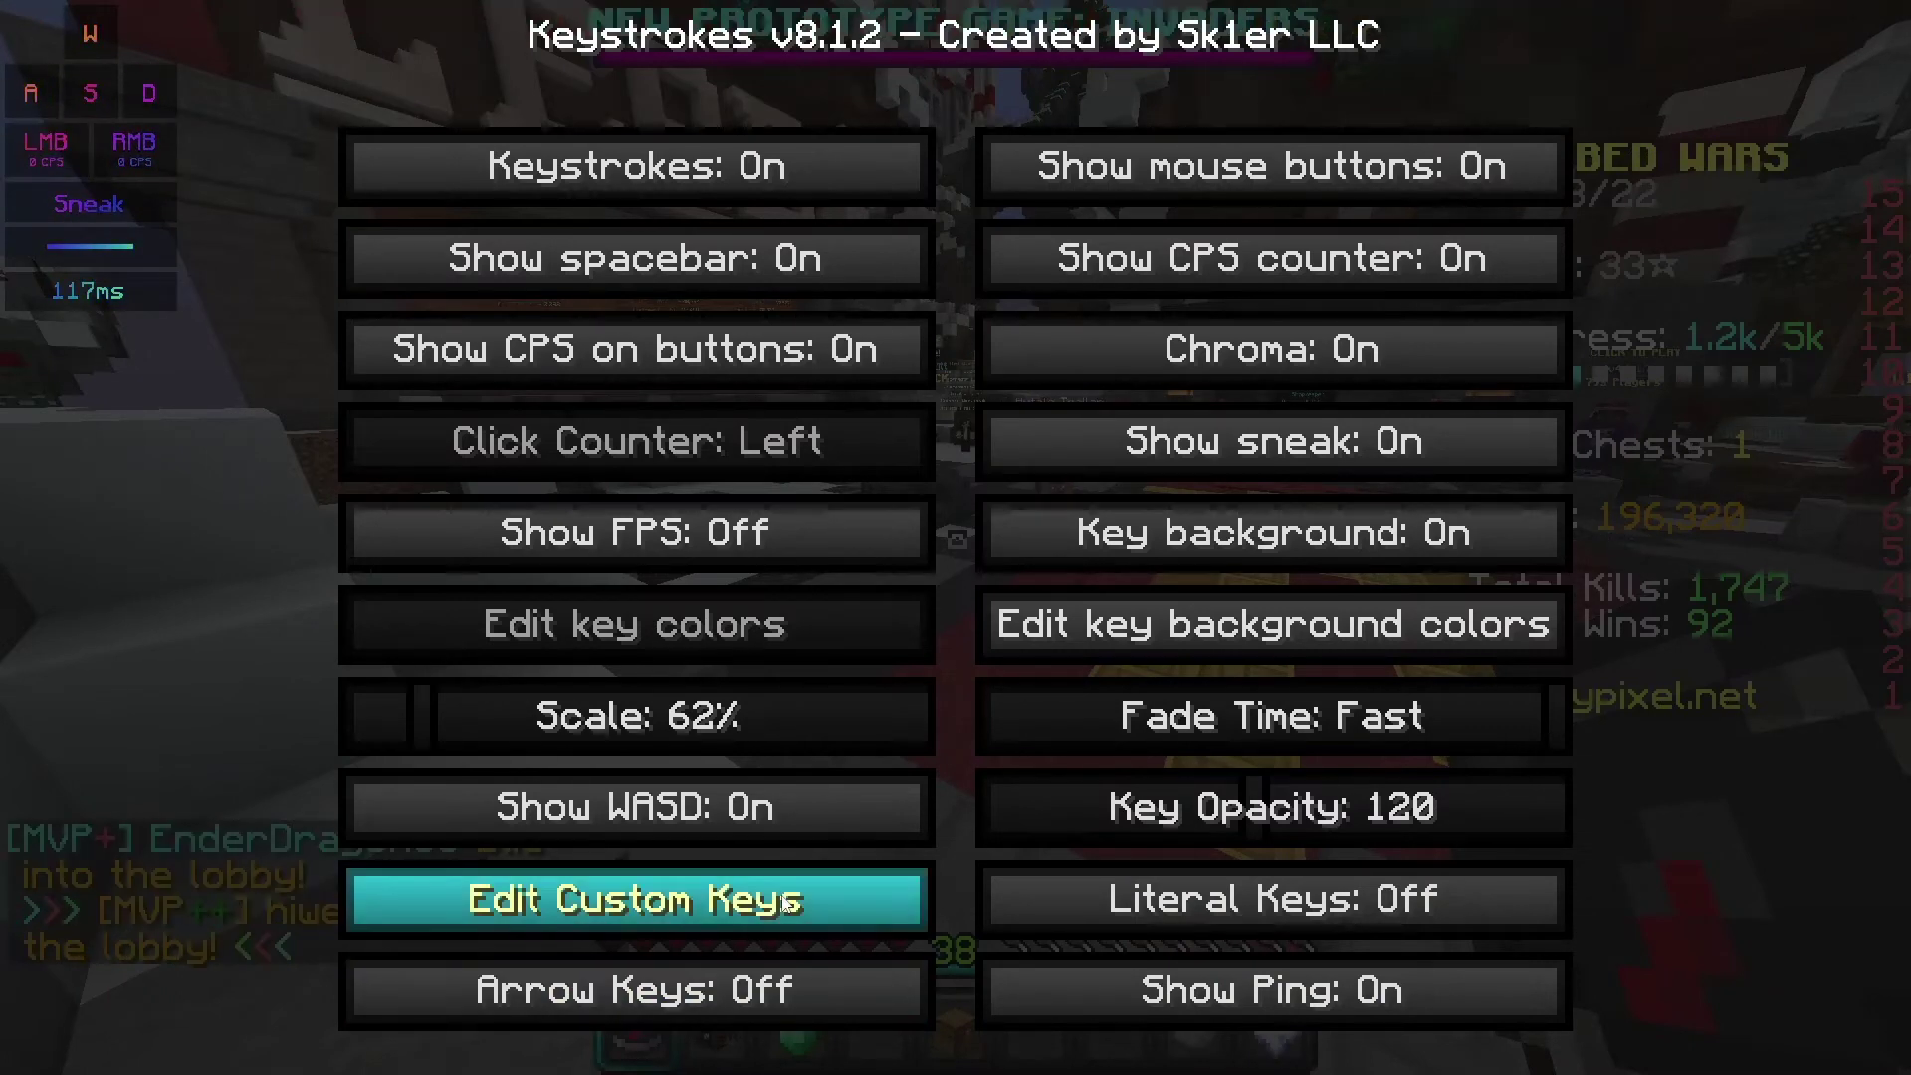
# Add a new custom key box to the overlay, move it to the top, and bind it to L.
pyautogui.click(786, 900)
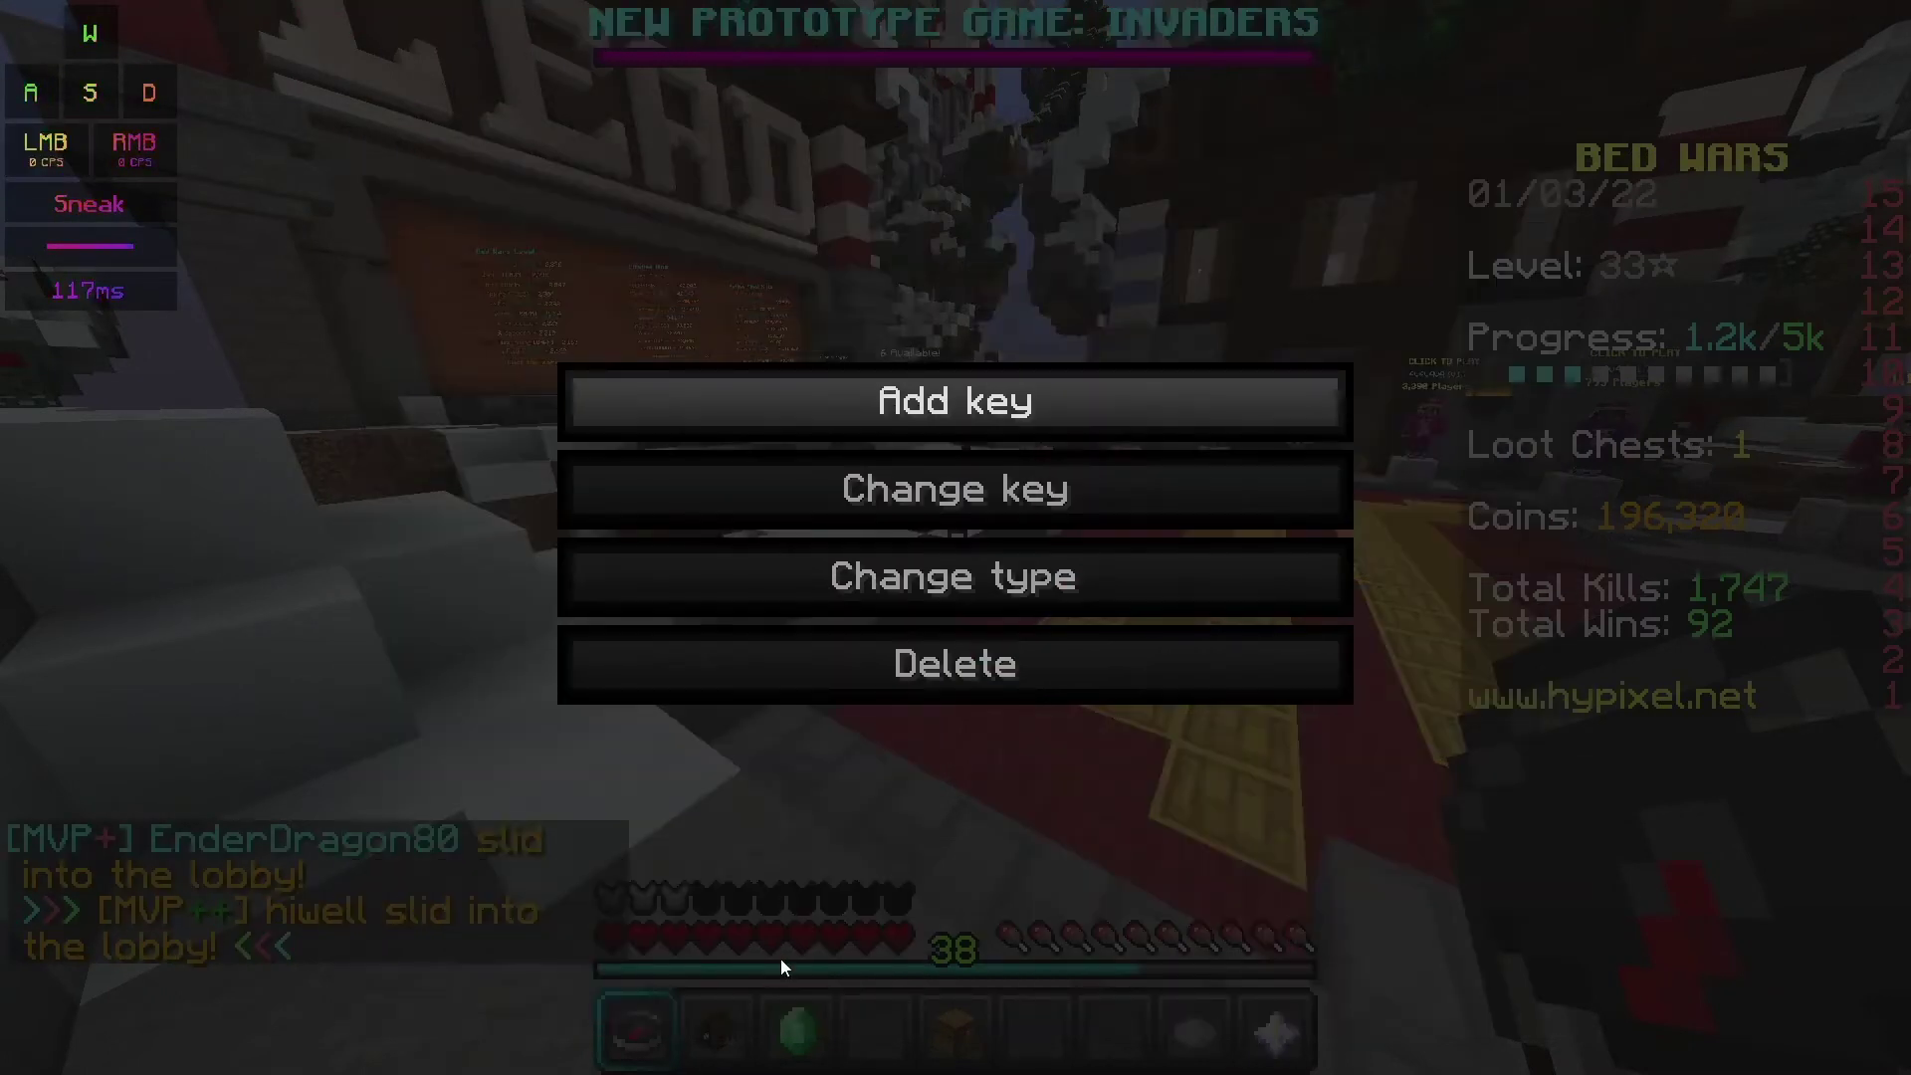
pyautogui.click(944, 434)
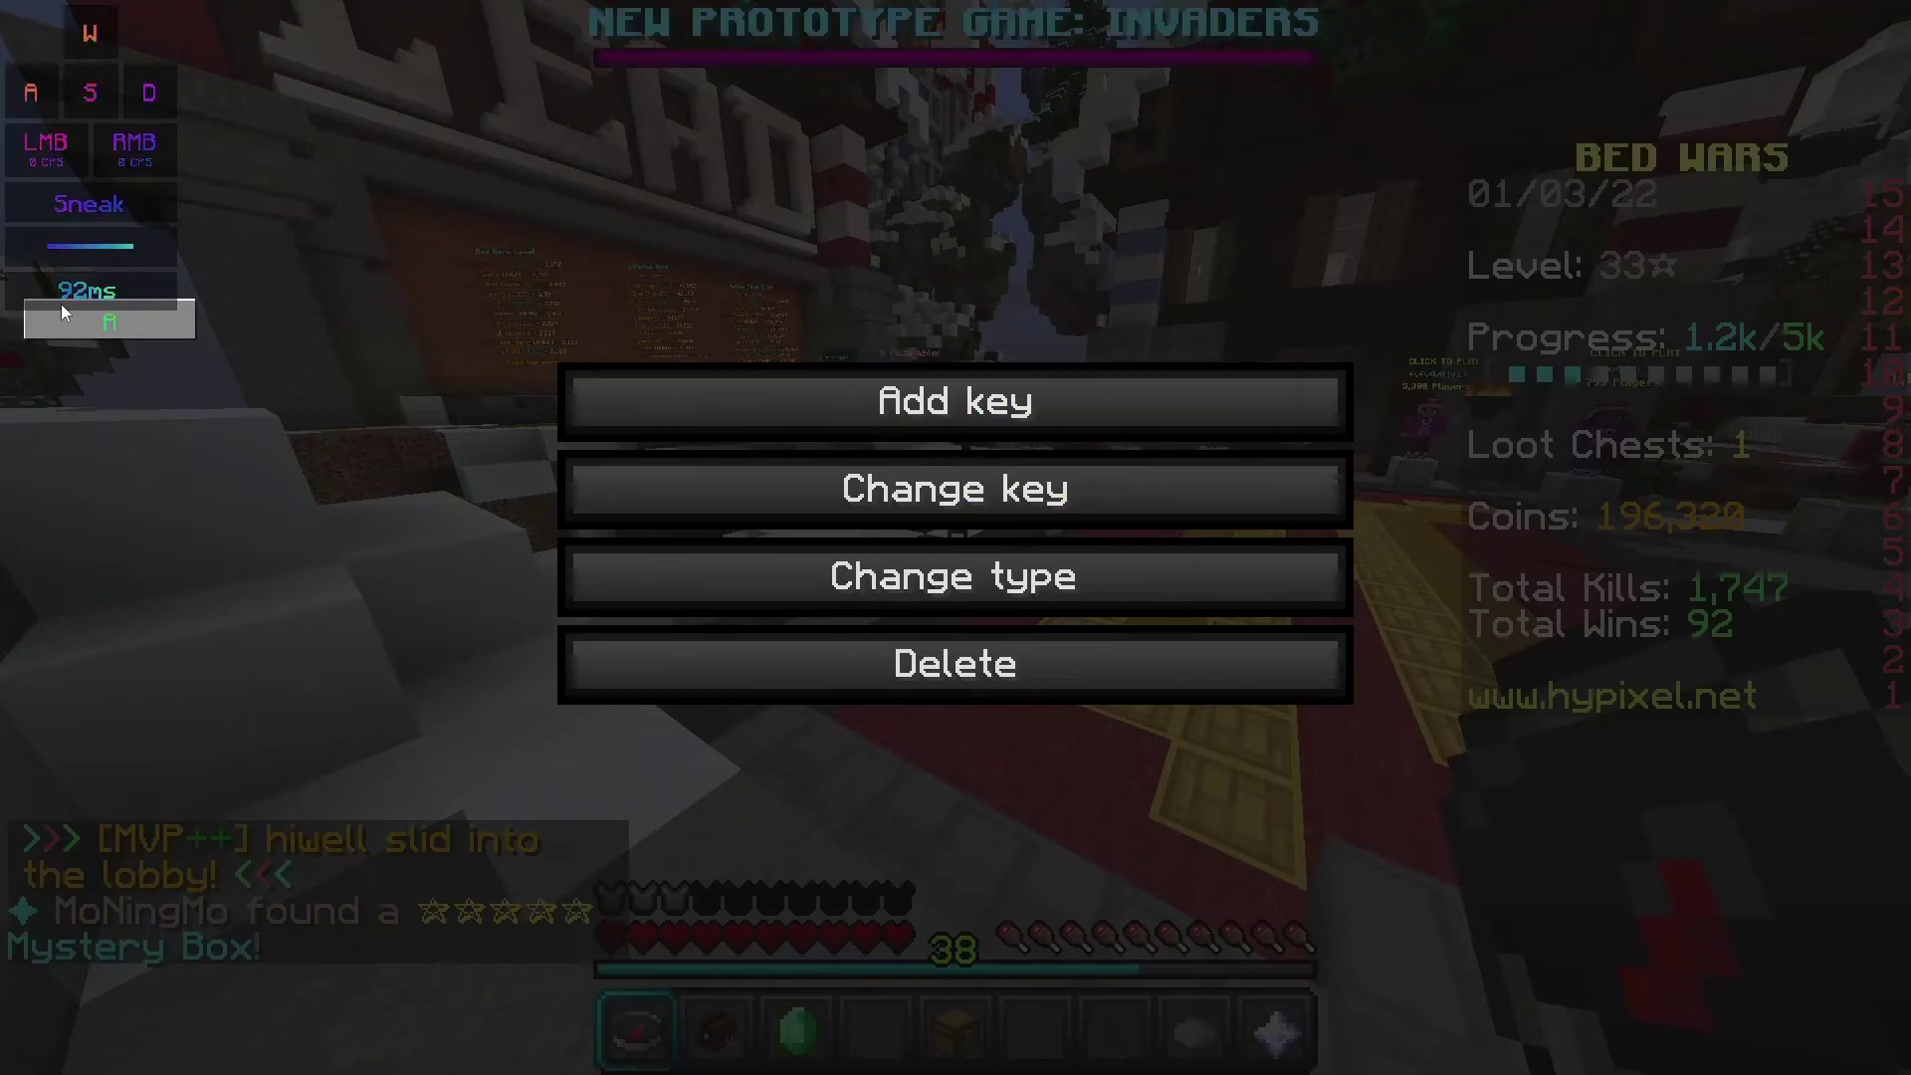
pyautogui.moveTo(117, 325)
pyautogui.mouseDown()
pyautogui.moveTo(129, 344)
pyautogui.moveTo(260, 179)
pyautogui.moveTo(242, 50)
pyautogui.moveTo(177, 48)
pyautogui.moveTo(224, 235)
pyautogui.moveTo(170, 468)
pyautogui.moveTo(100, 337)
pyautogui.mouseUp()
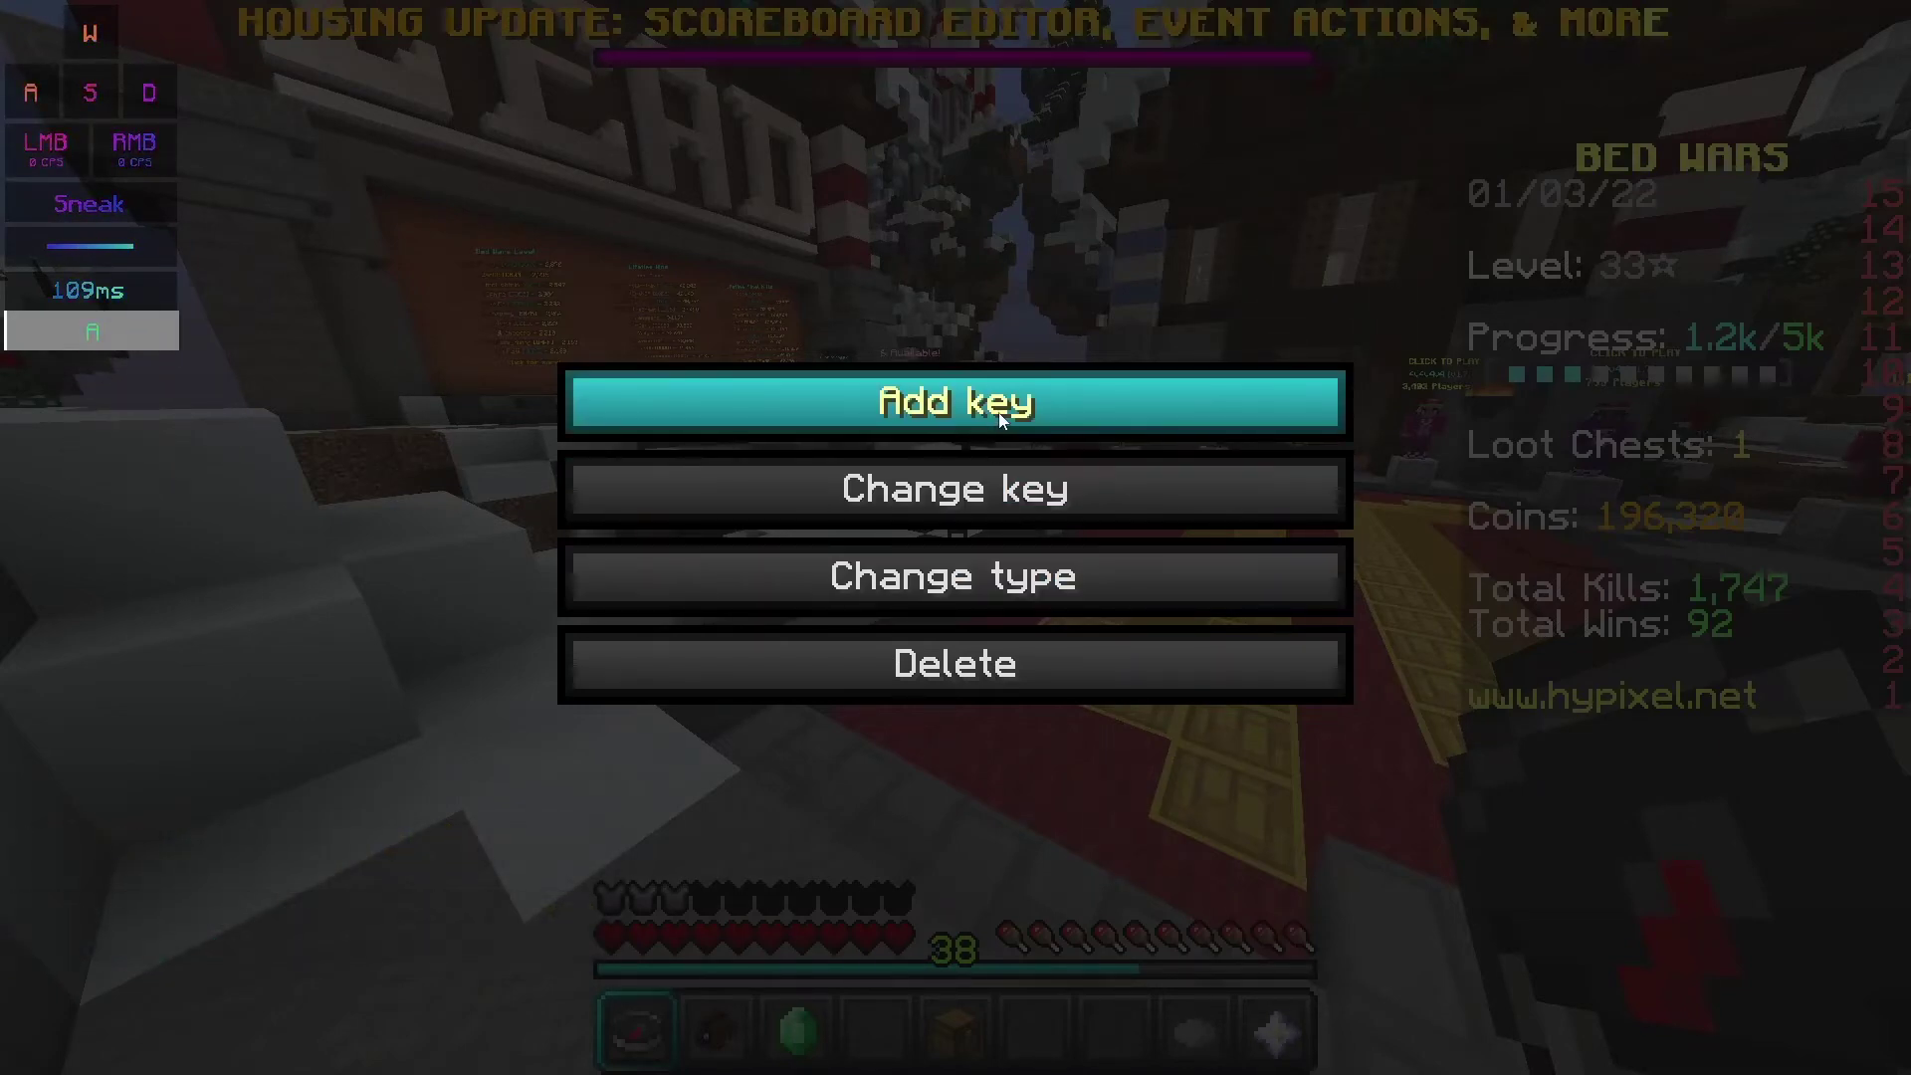
pyautogui.click(950, 489)
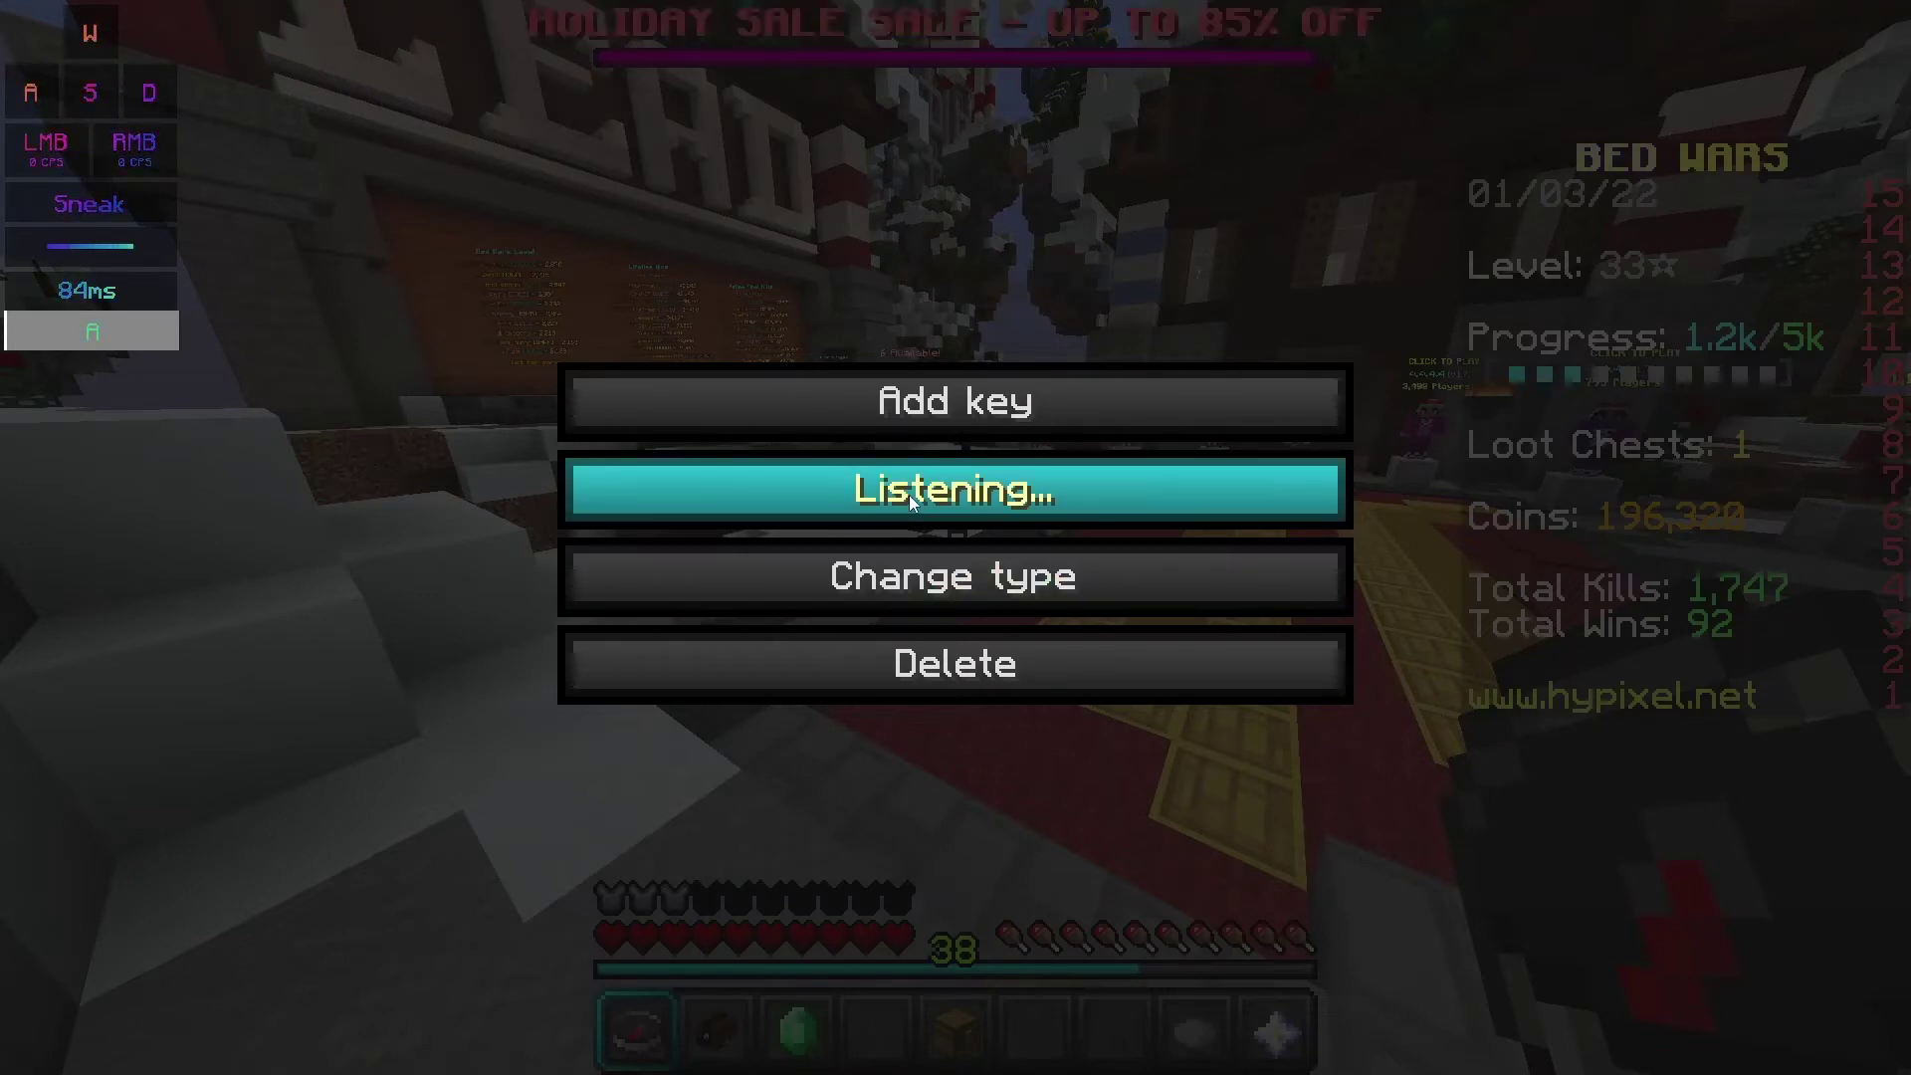
pyautogui.press('l')
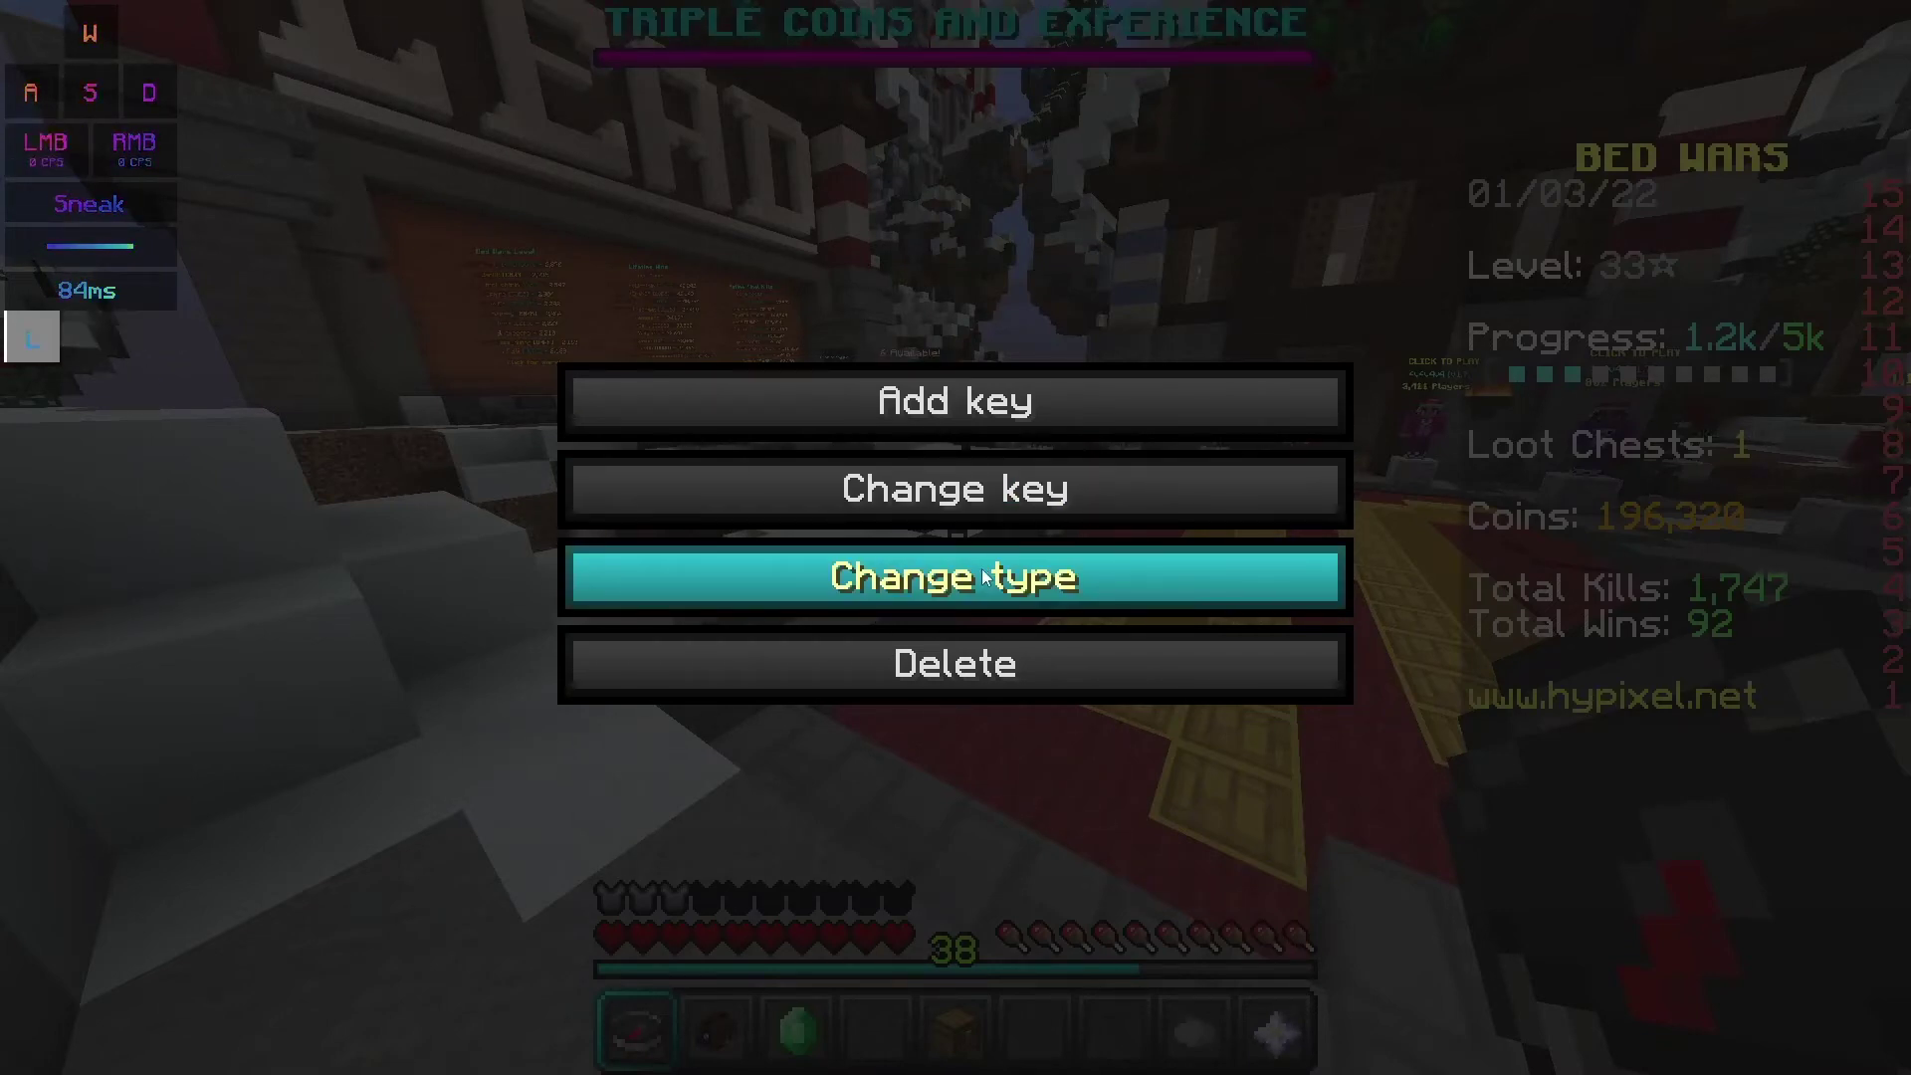
# Switch the L key to a wide bar and back to a square, move it beside W, then delete it.
pyautogui.click(772, 573)
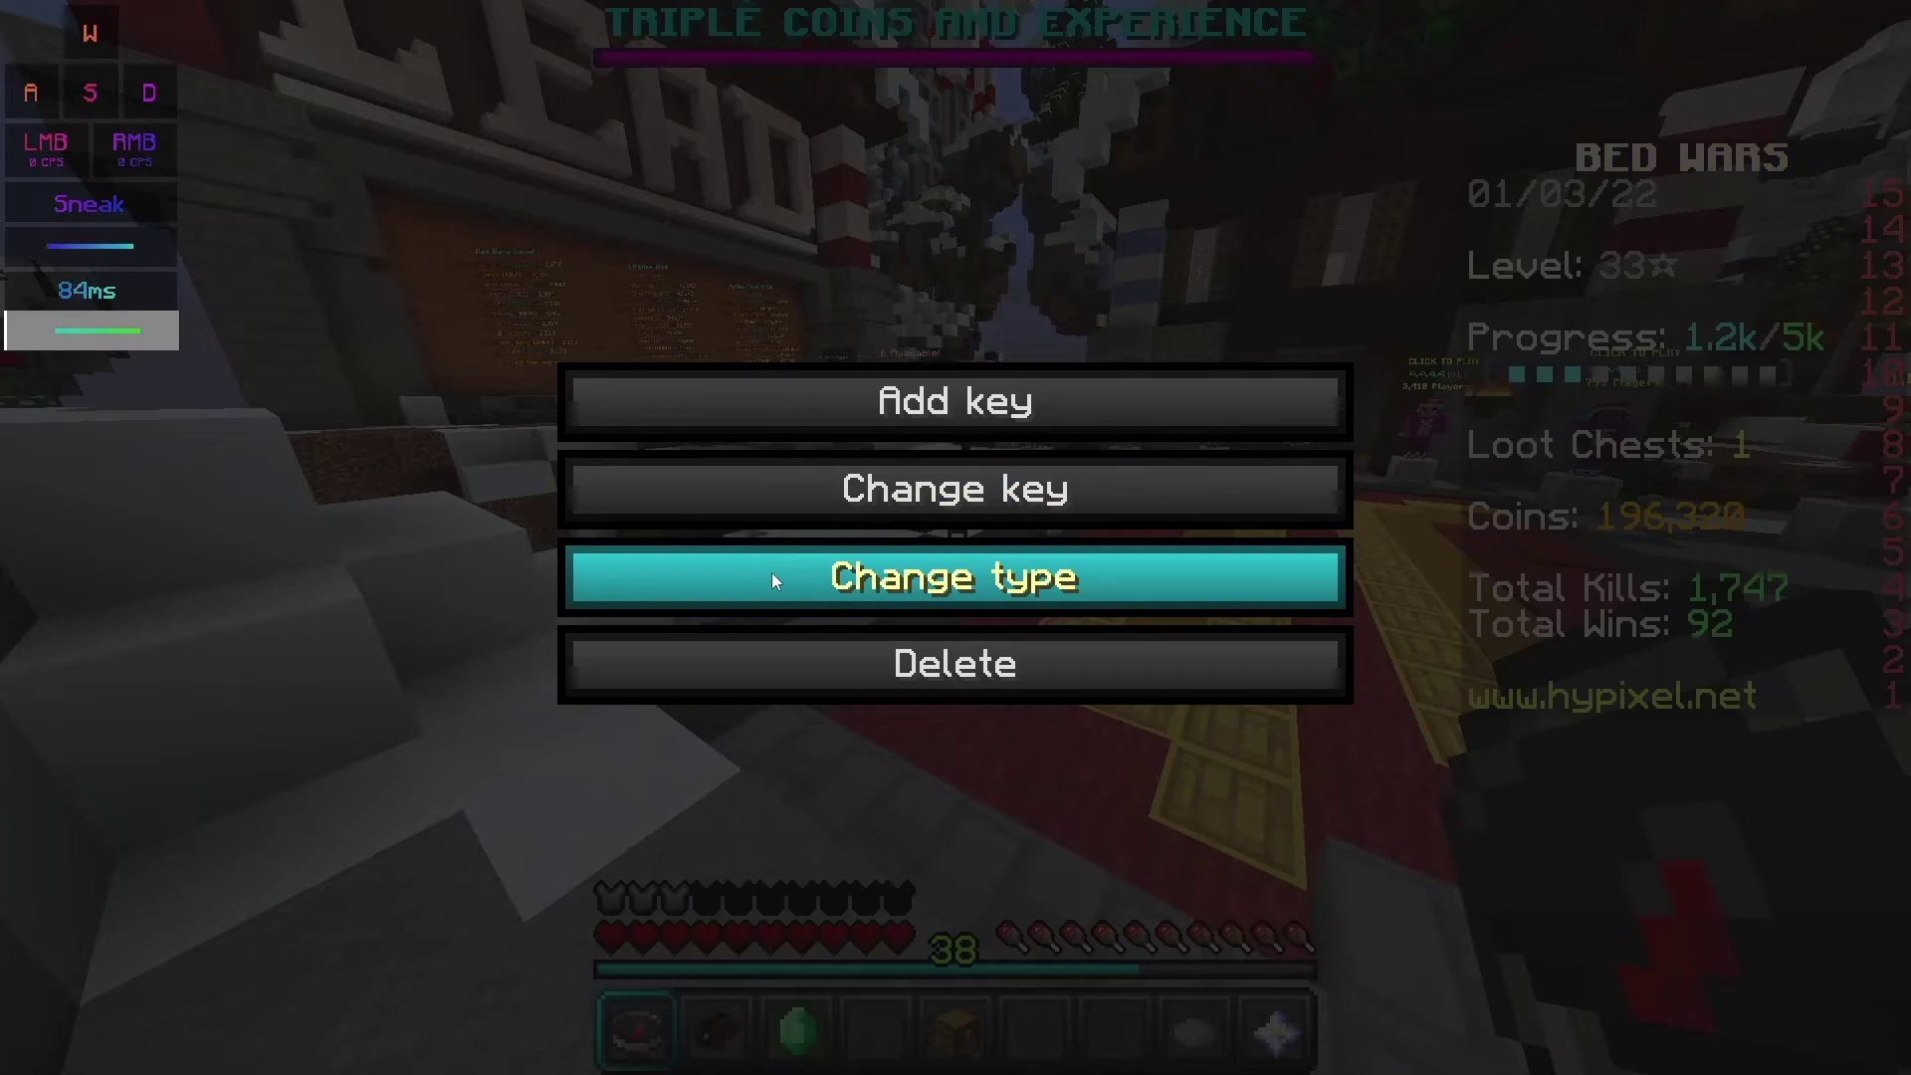
pyautogui.click(773, 577)
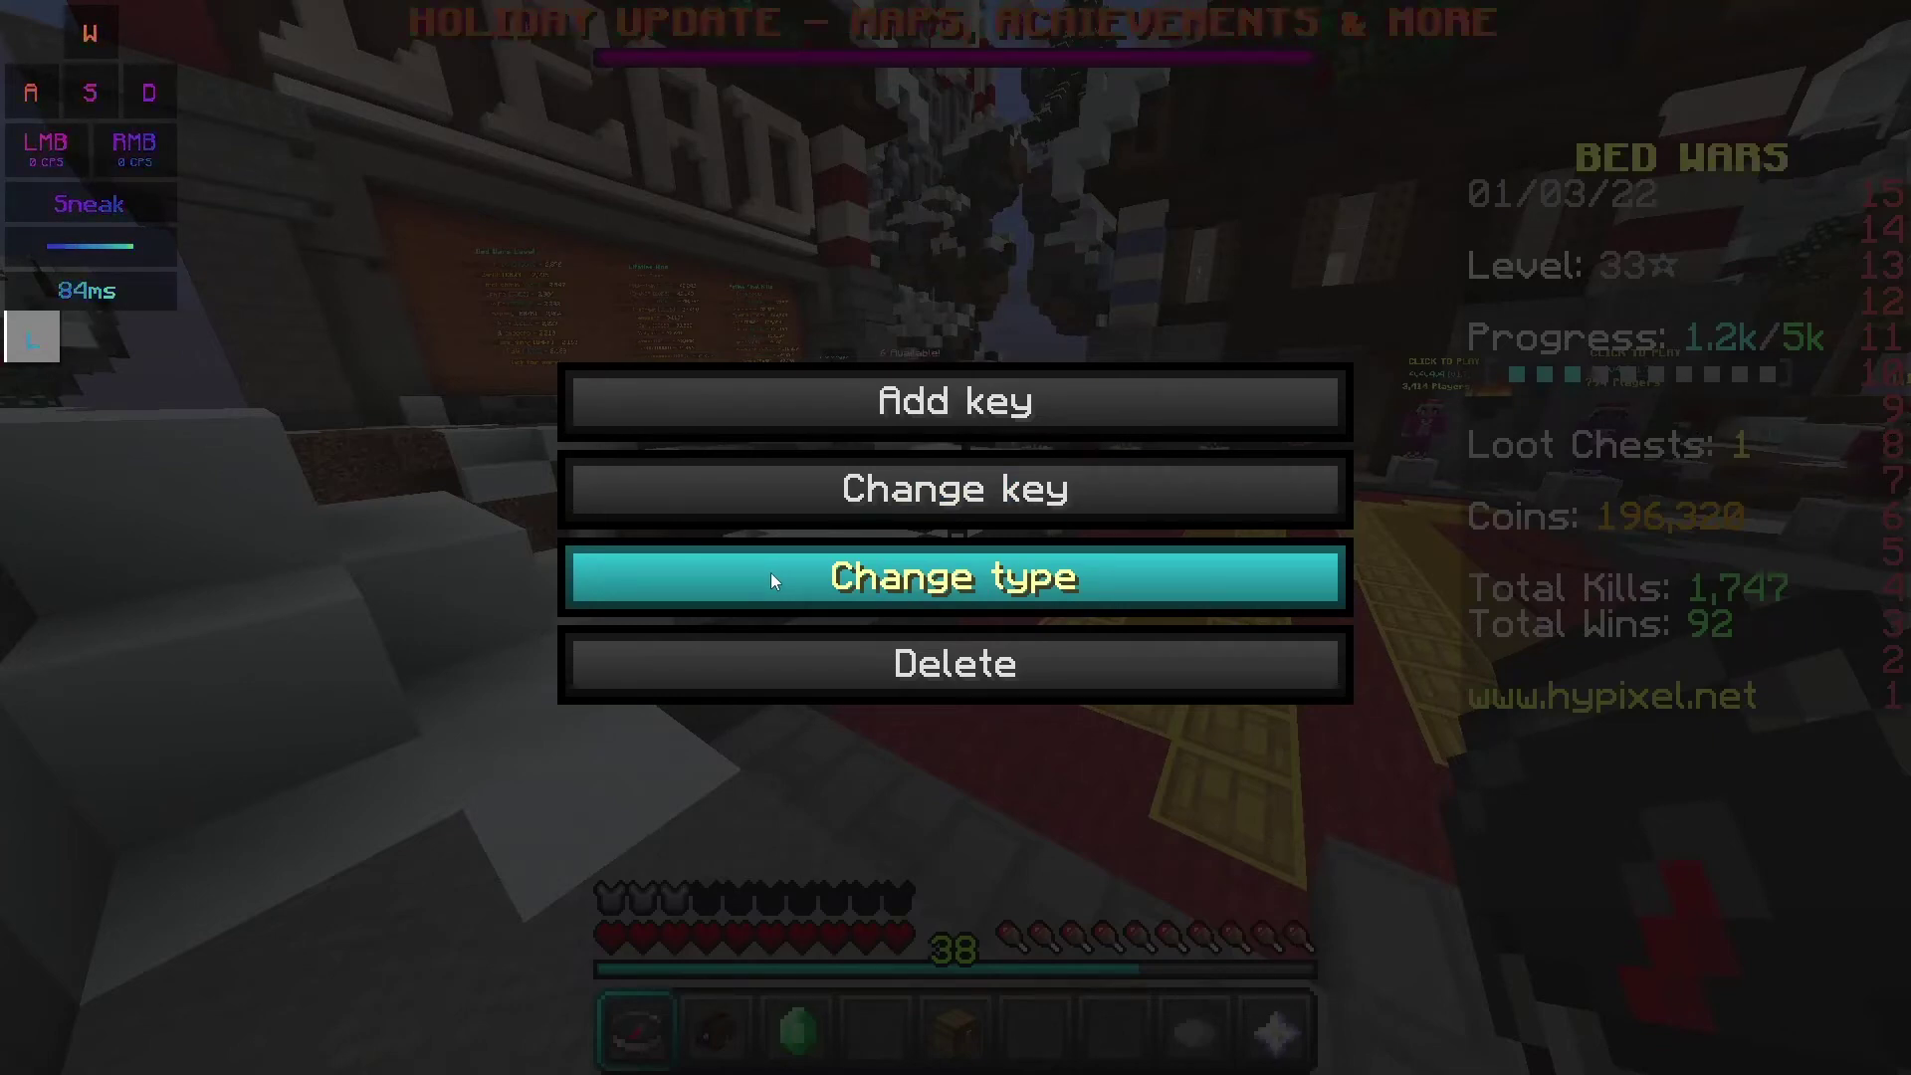
pyautogui.click(770, 571)
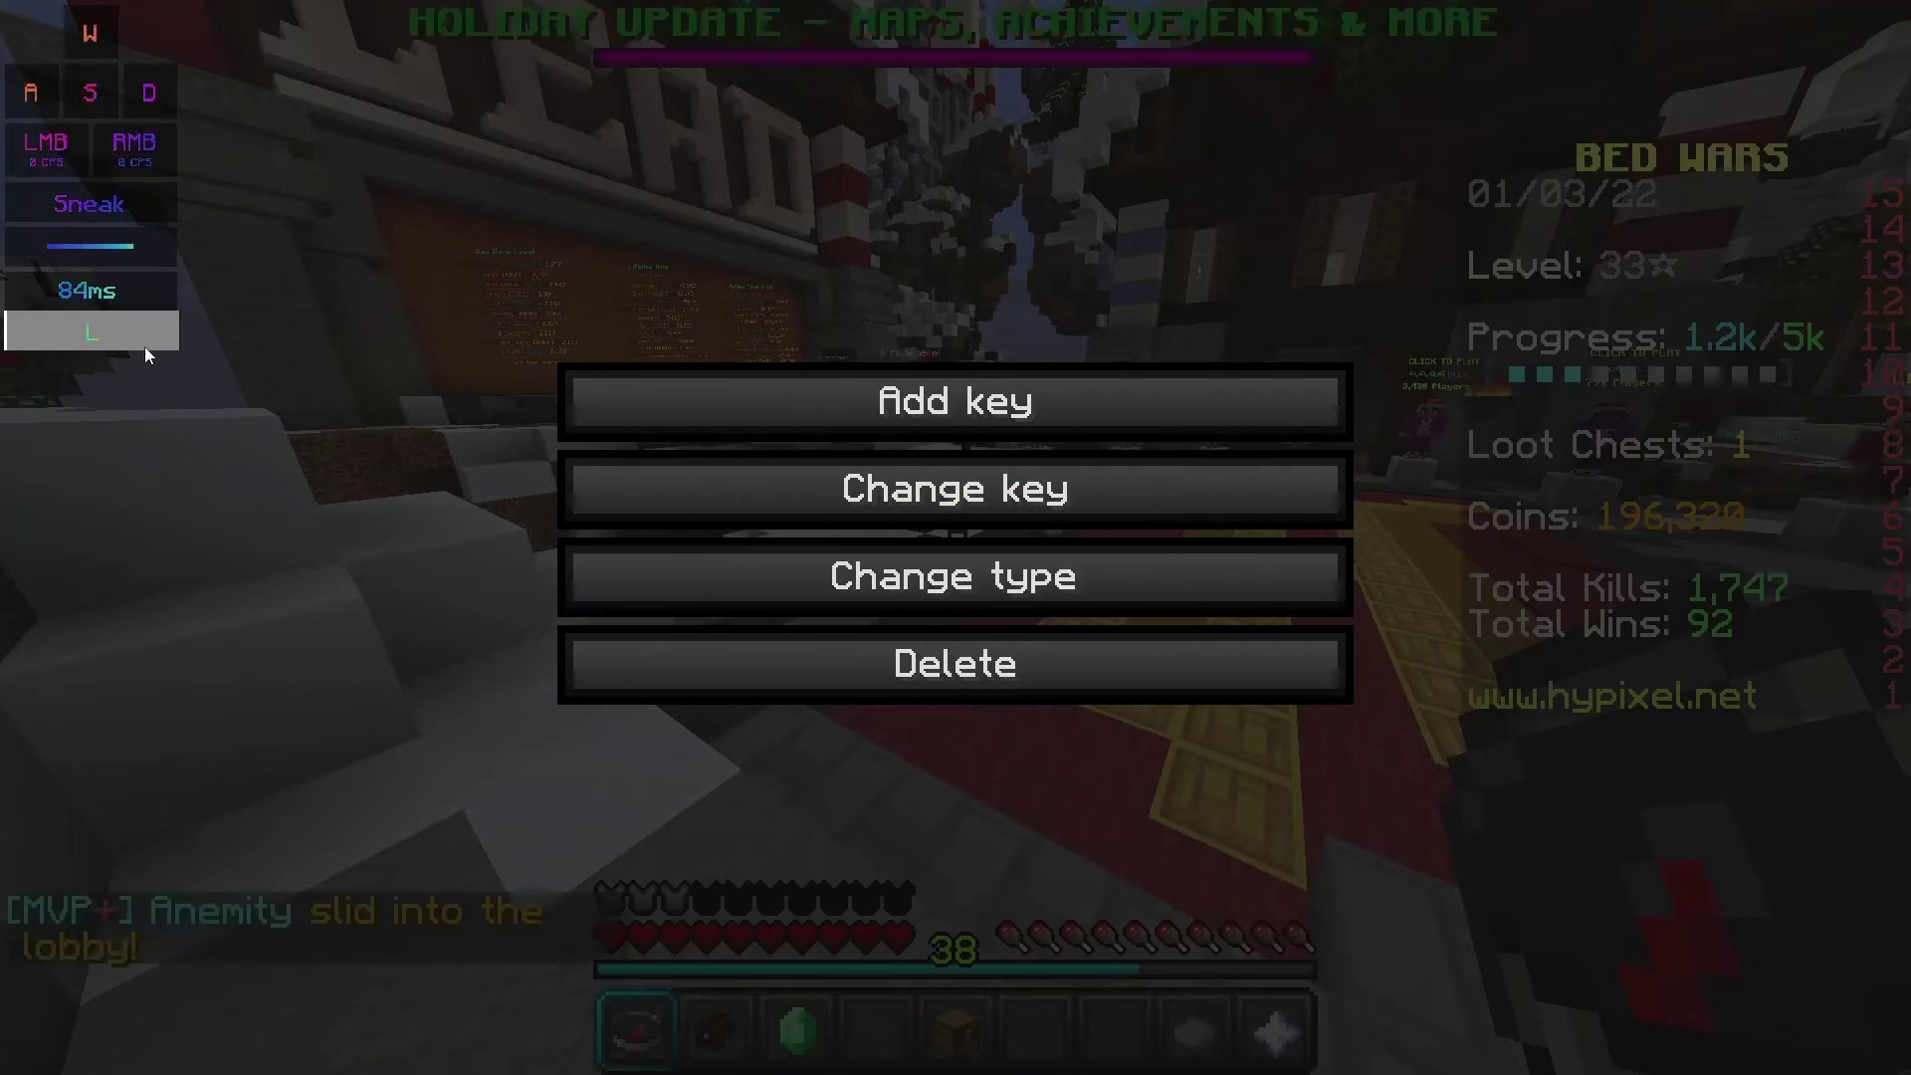
pyautogui.click(766, 575)
pyautogui.click(104, 339)
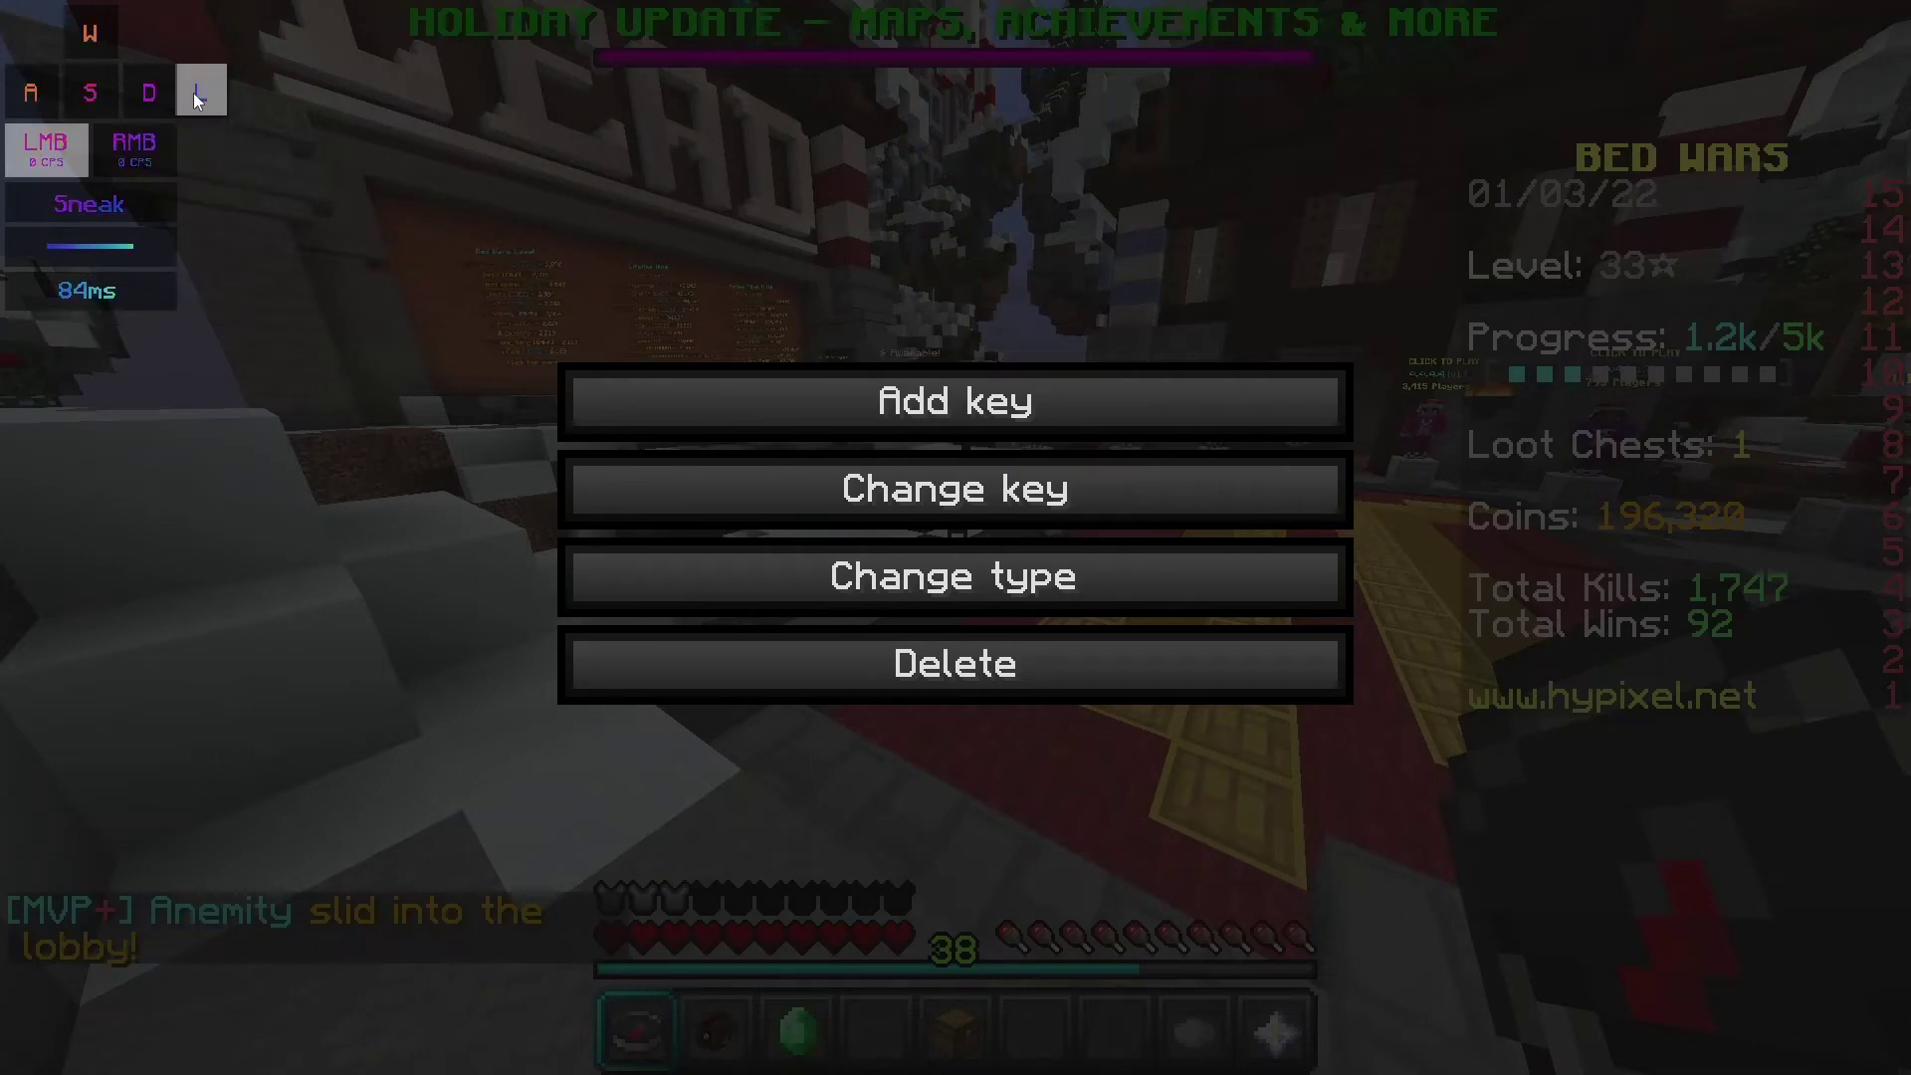
pyautogui.moveTo(193, 93); pyautogui.dragTo(386, 599)
pyautogui.click(657, 676)
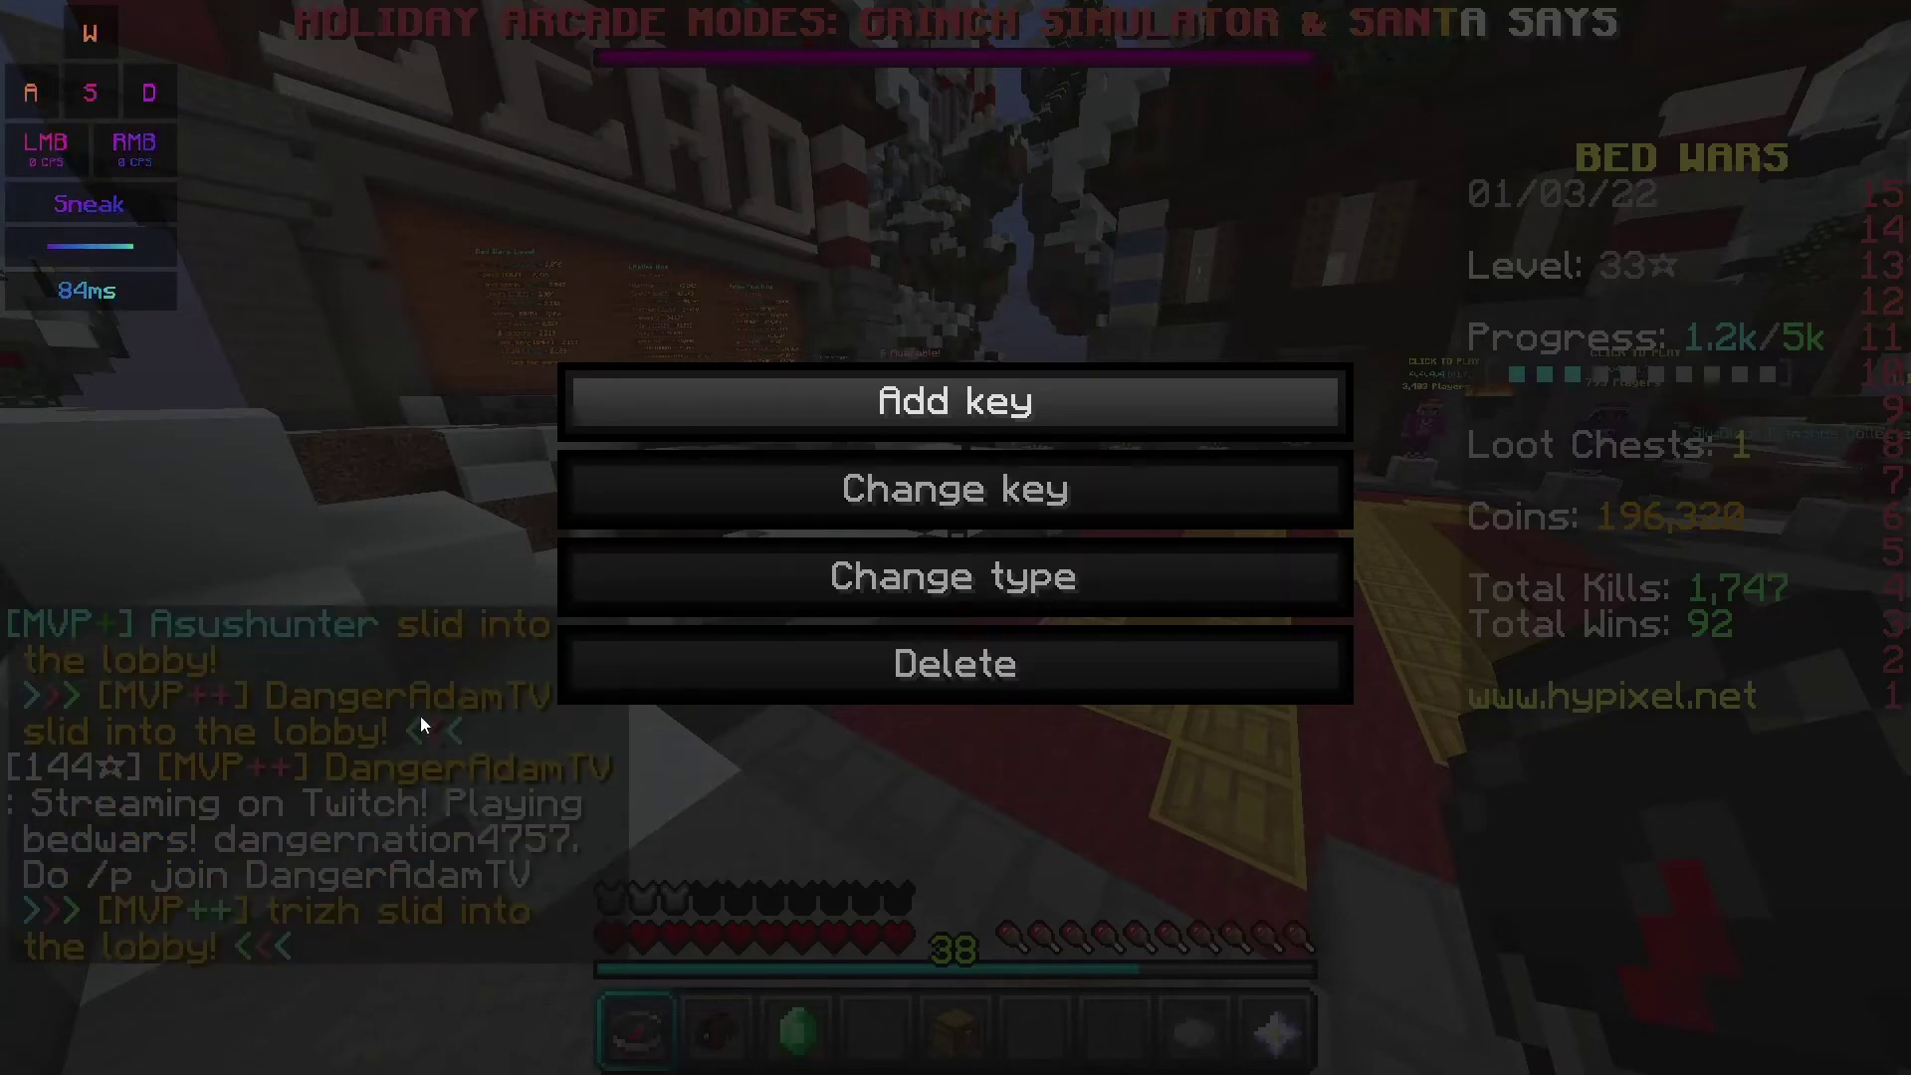
pyautogui.press('Escape')
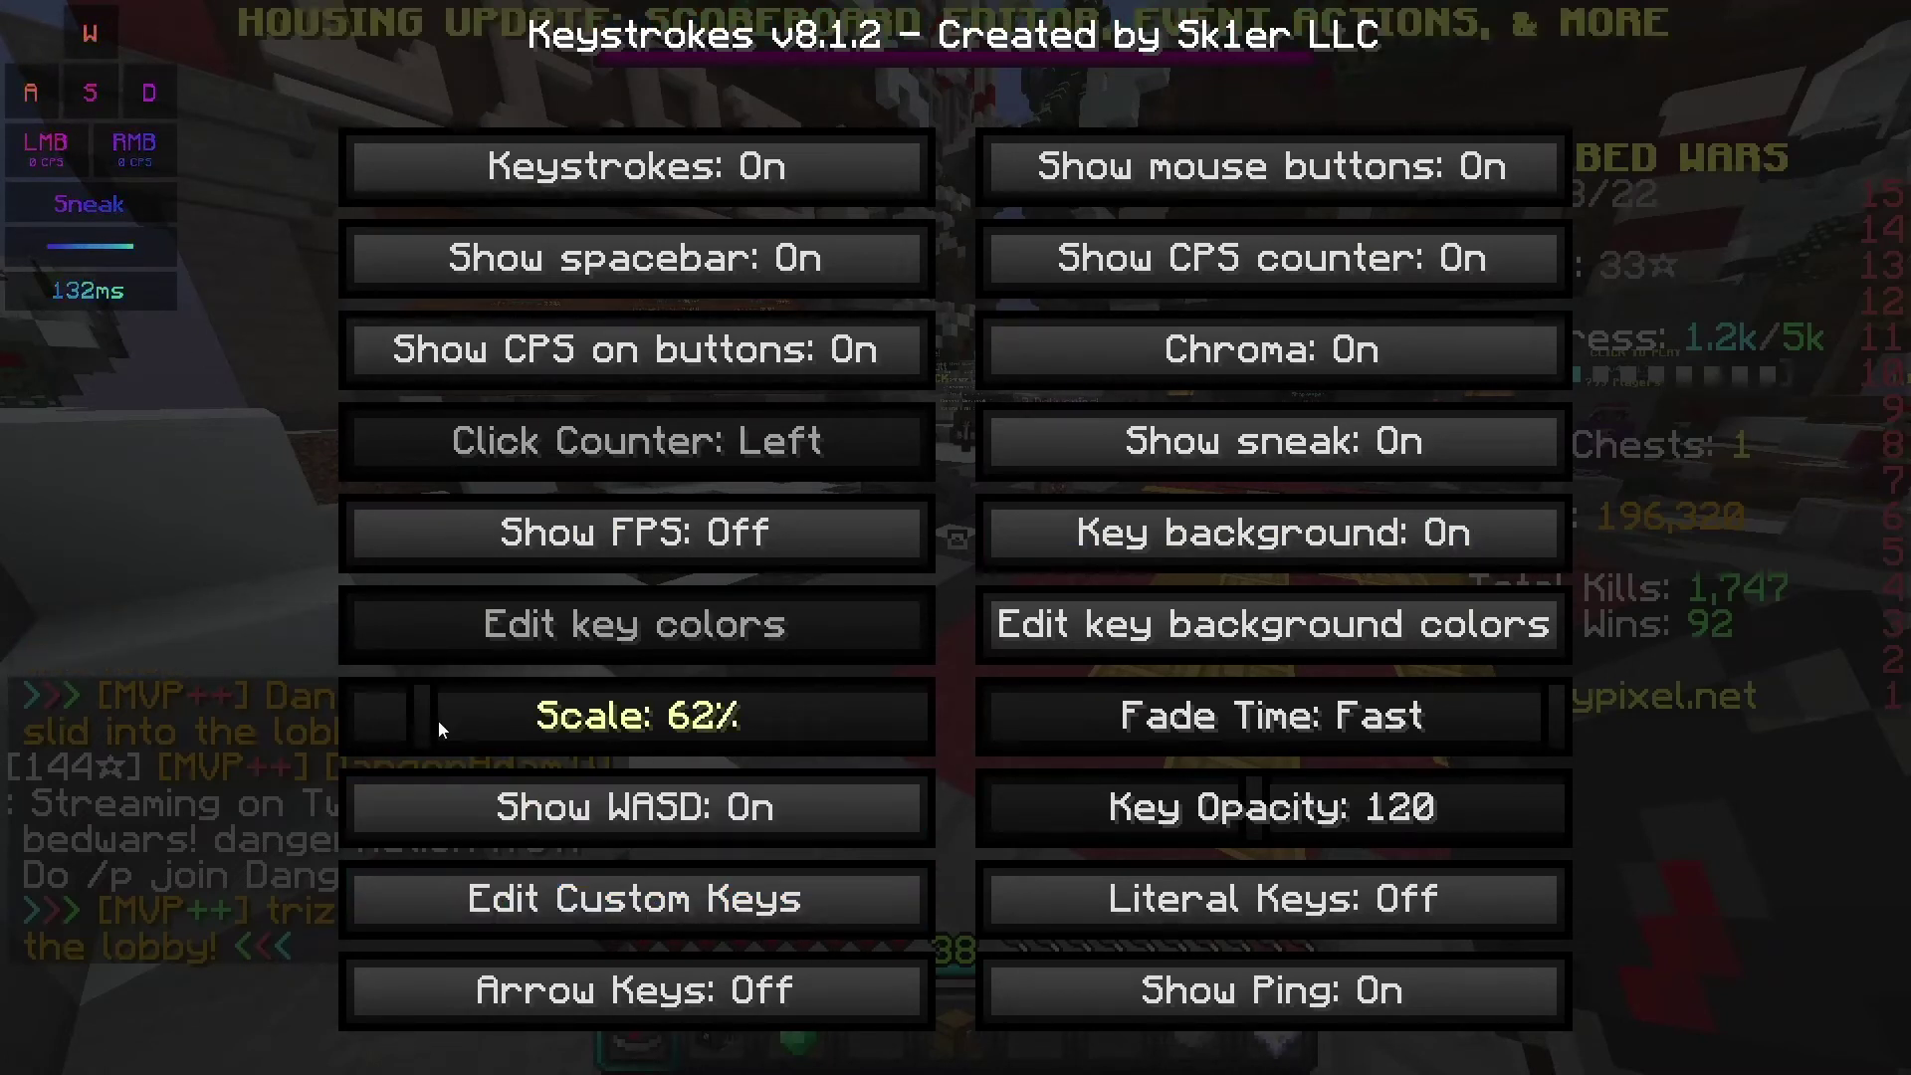
# Set the overlay scale to 60%, toggle Show CPS on buttons off and on, and switch Keystrokes off.
pyautogui.moveTo(422, 717); pyautogui.dragTo(410, 713)
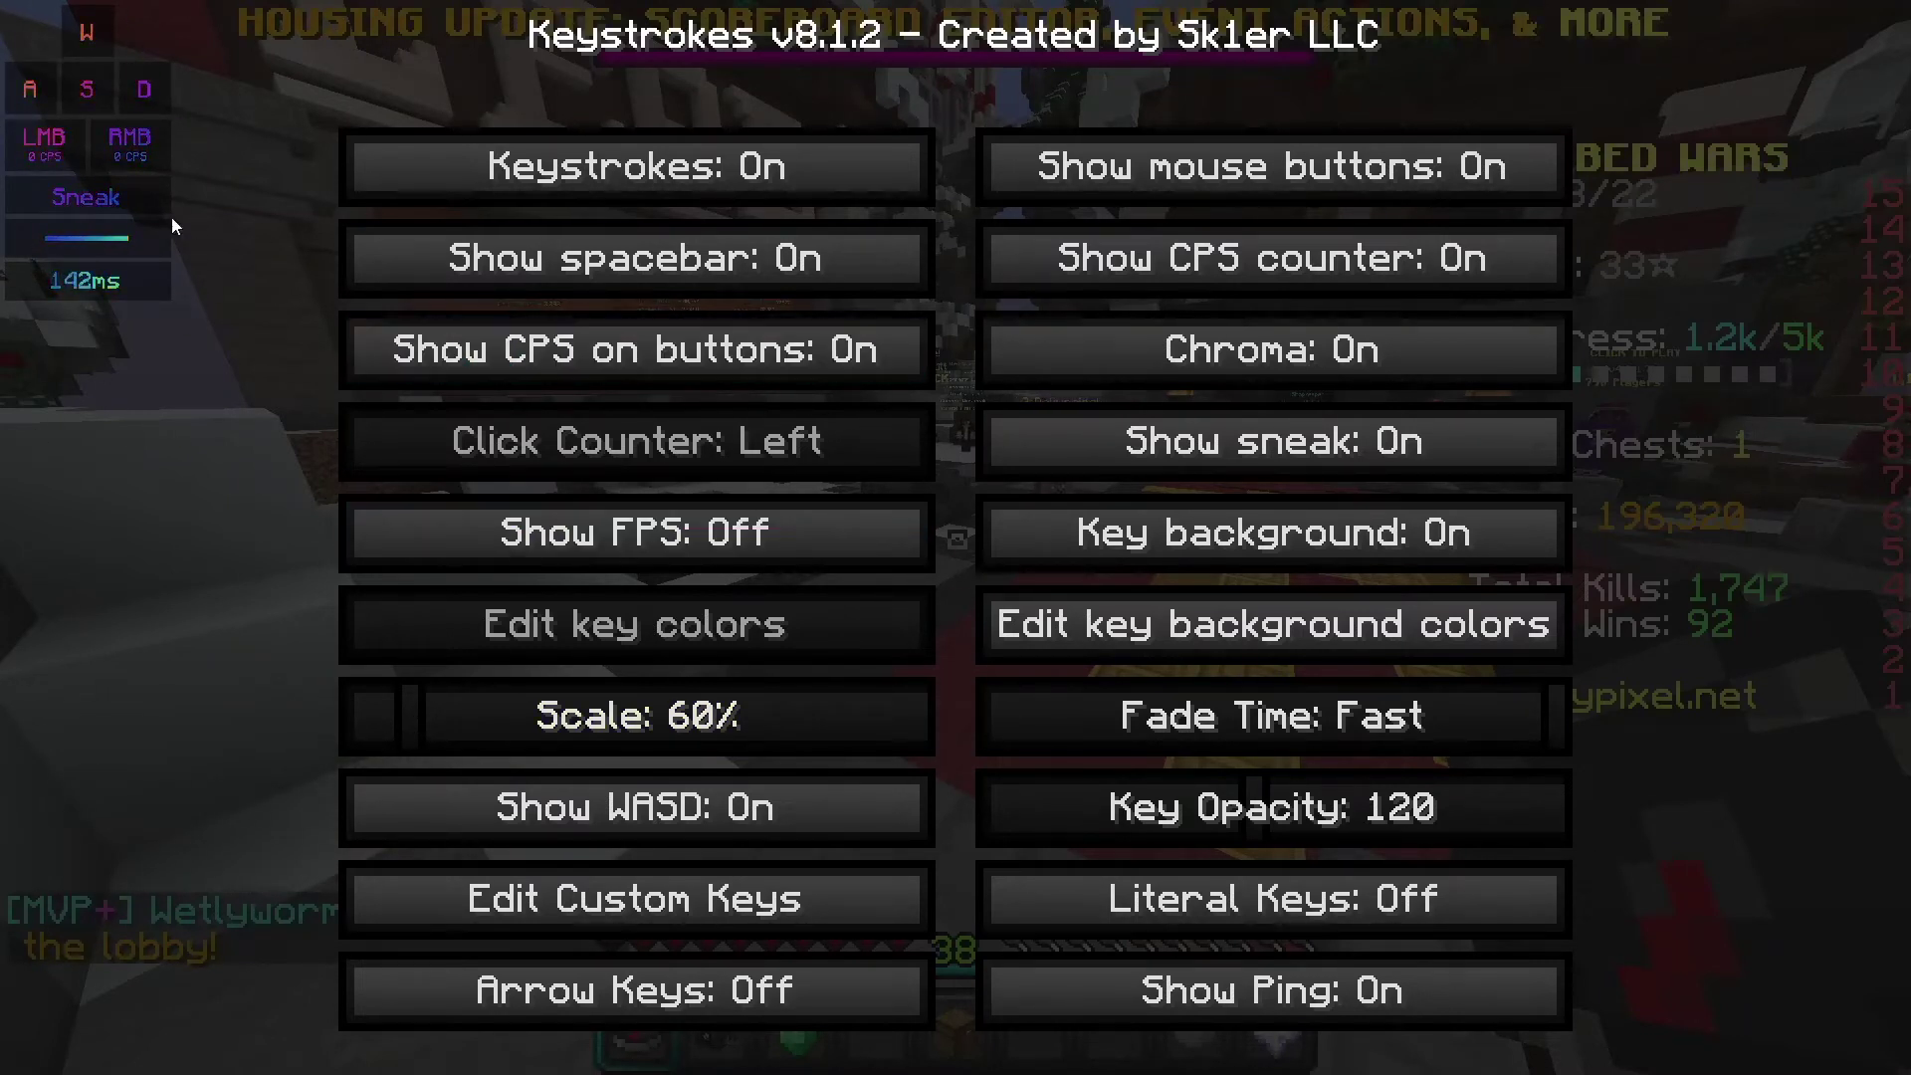
pyautogui.click(686, 368)
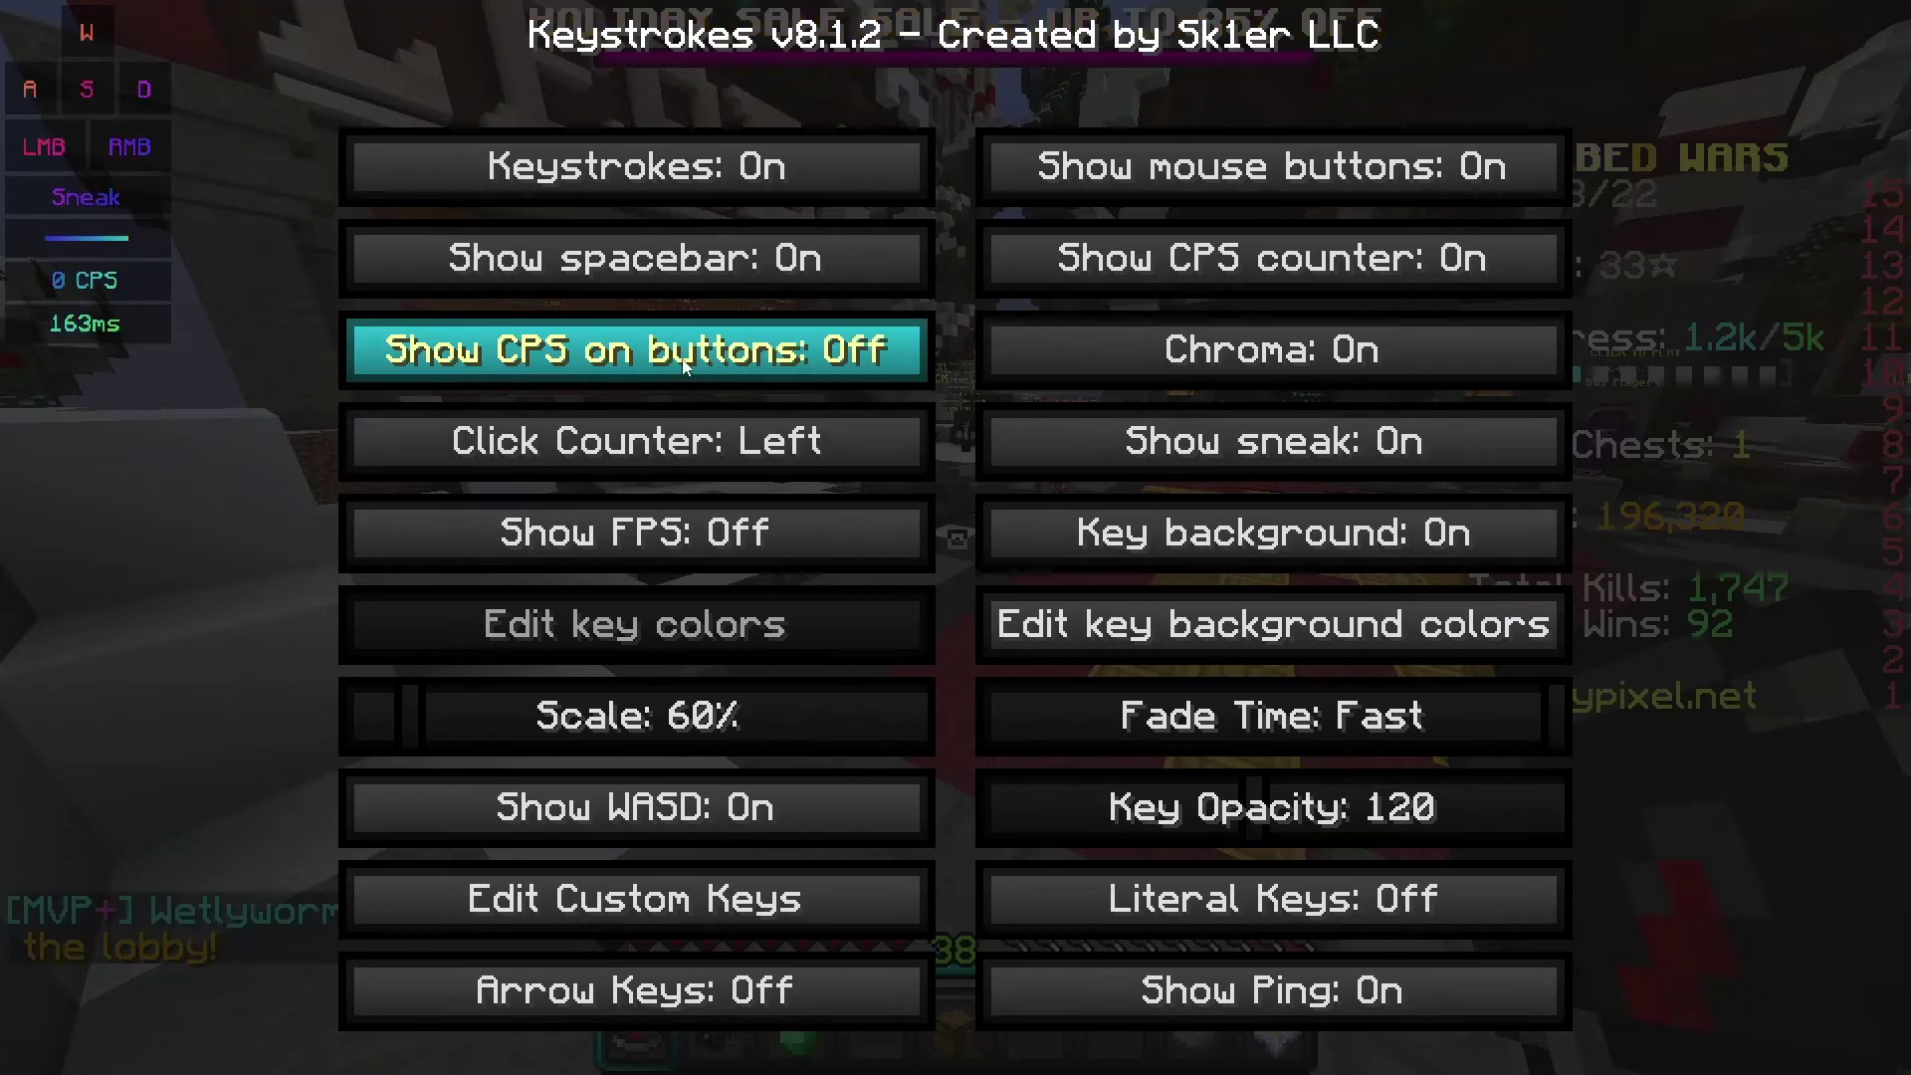
pyautogui.click(682, 370)
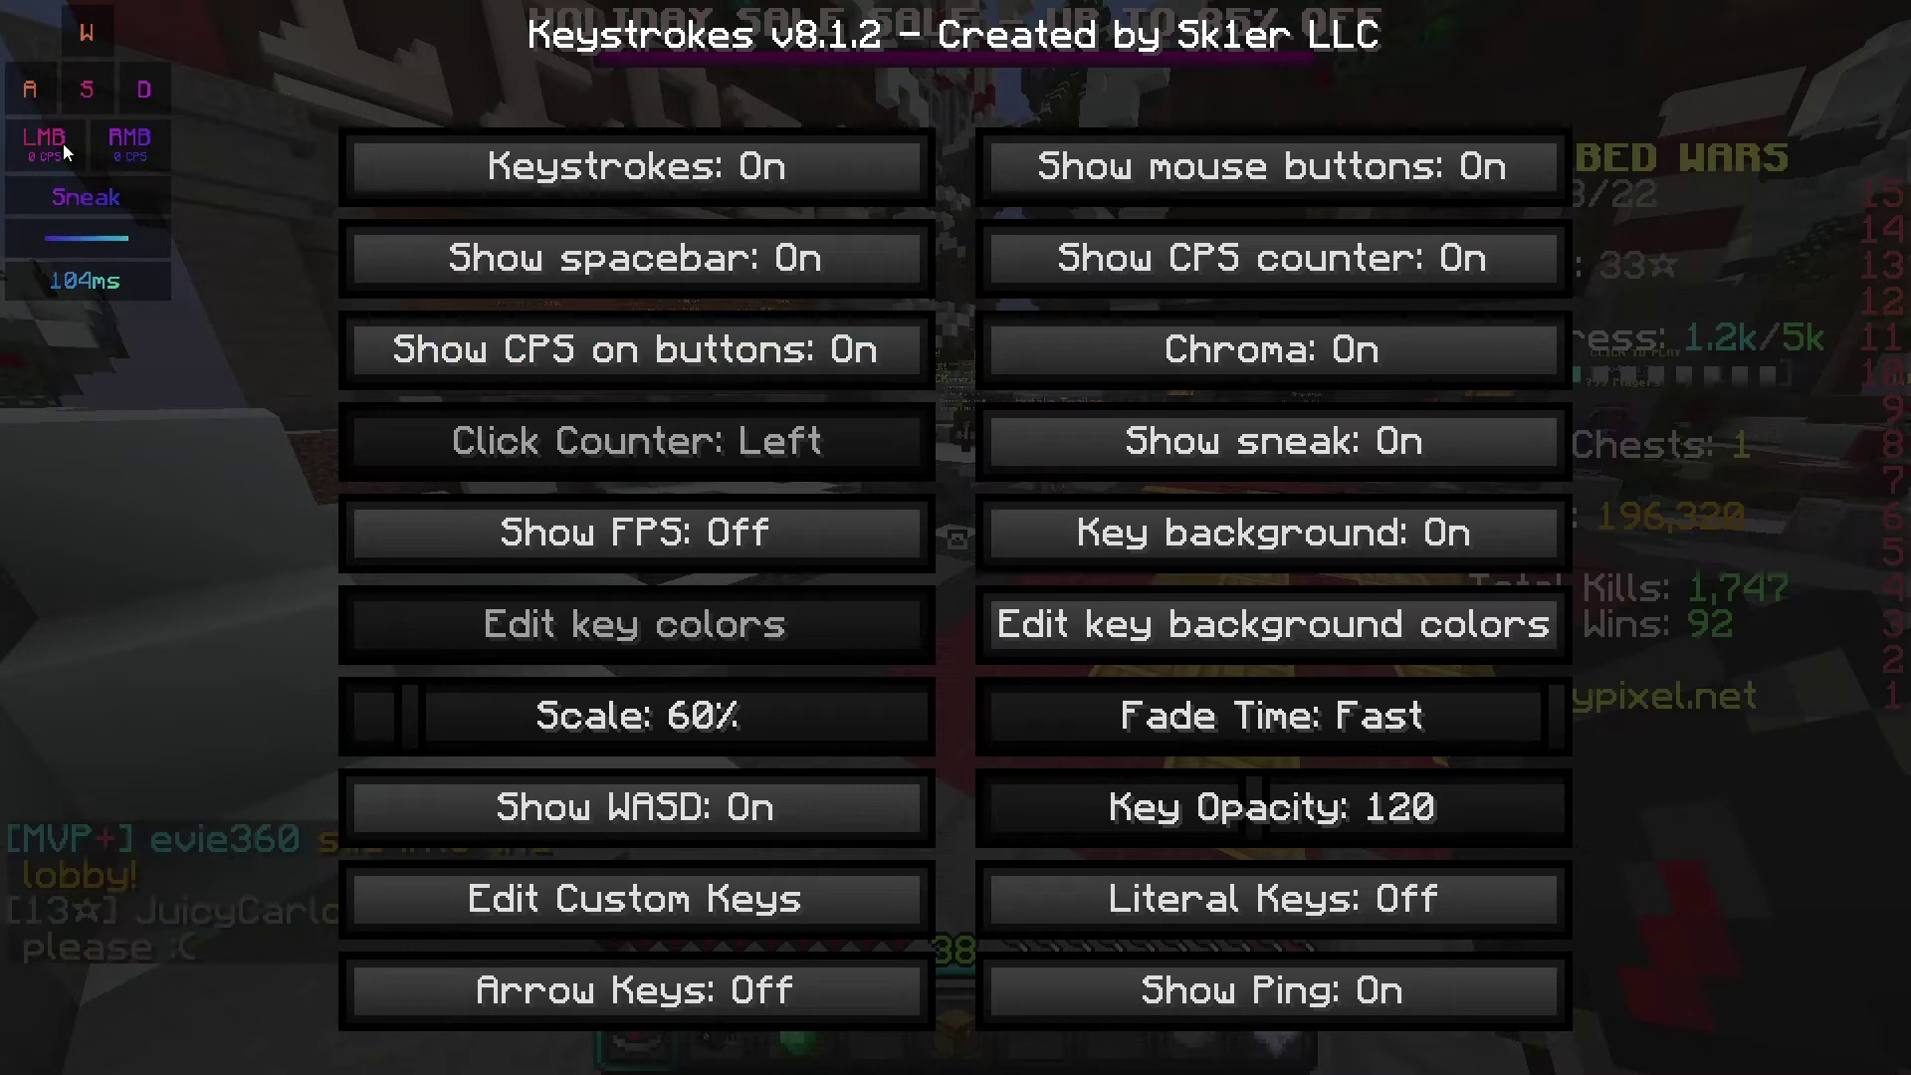
pyautogui.click(597, 360)
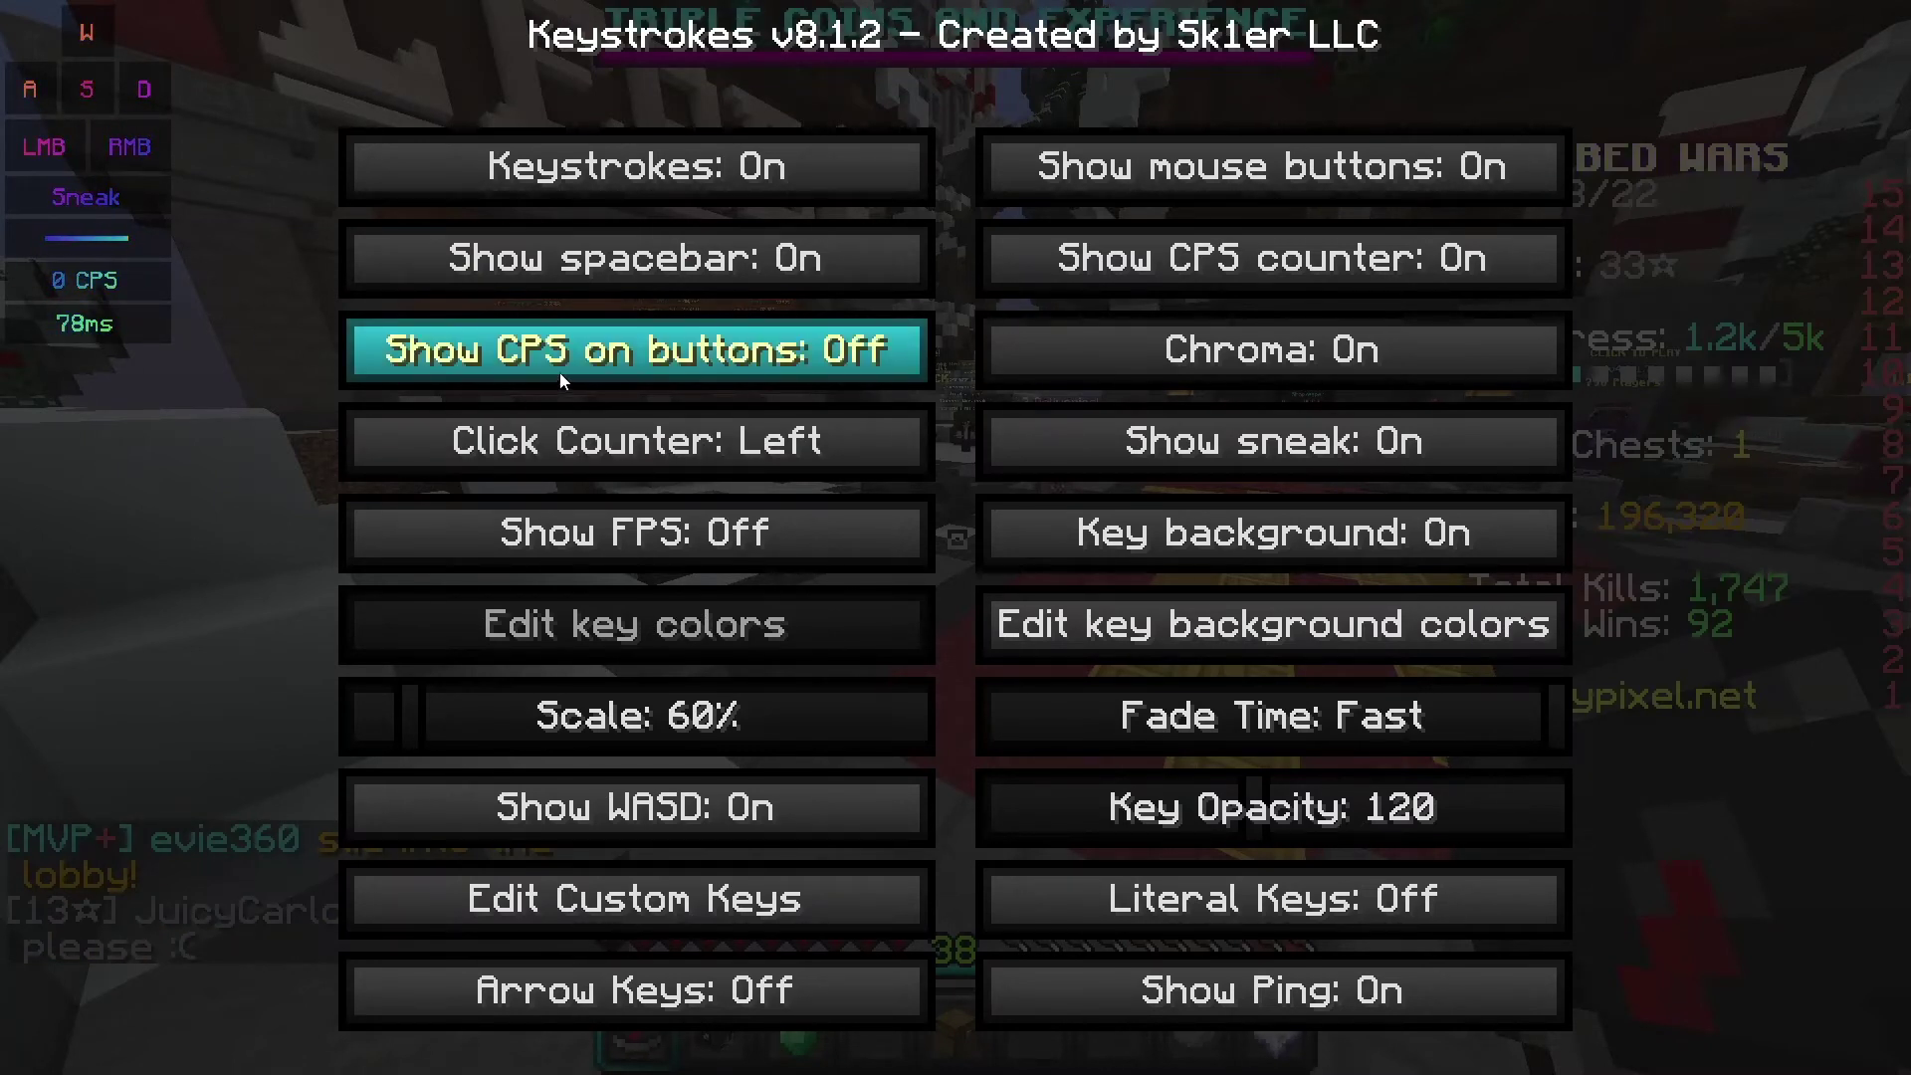
pyautogui.click(559, 372)
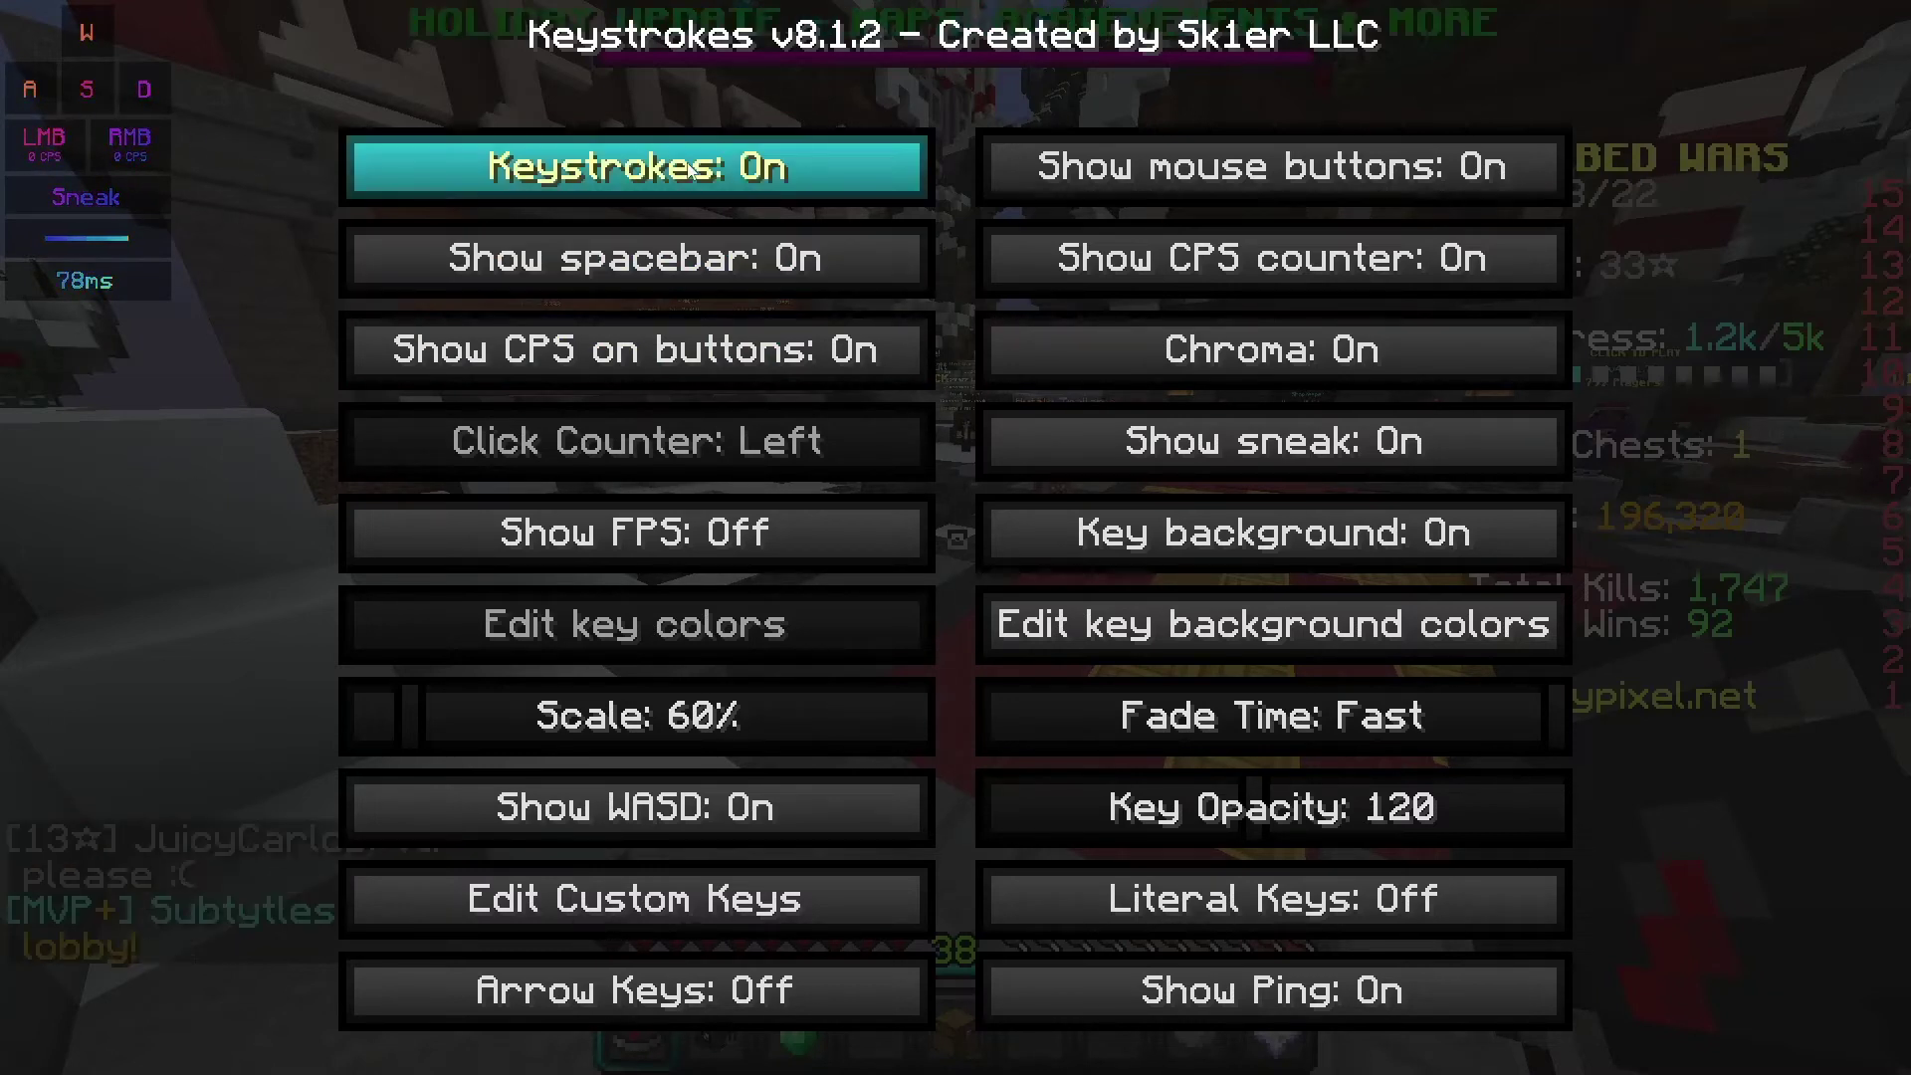
pyautogui.click(746, 180)
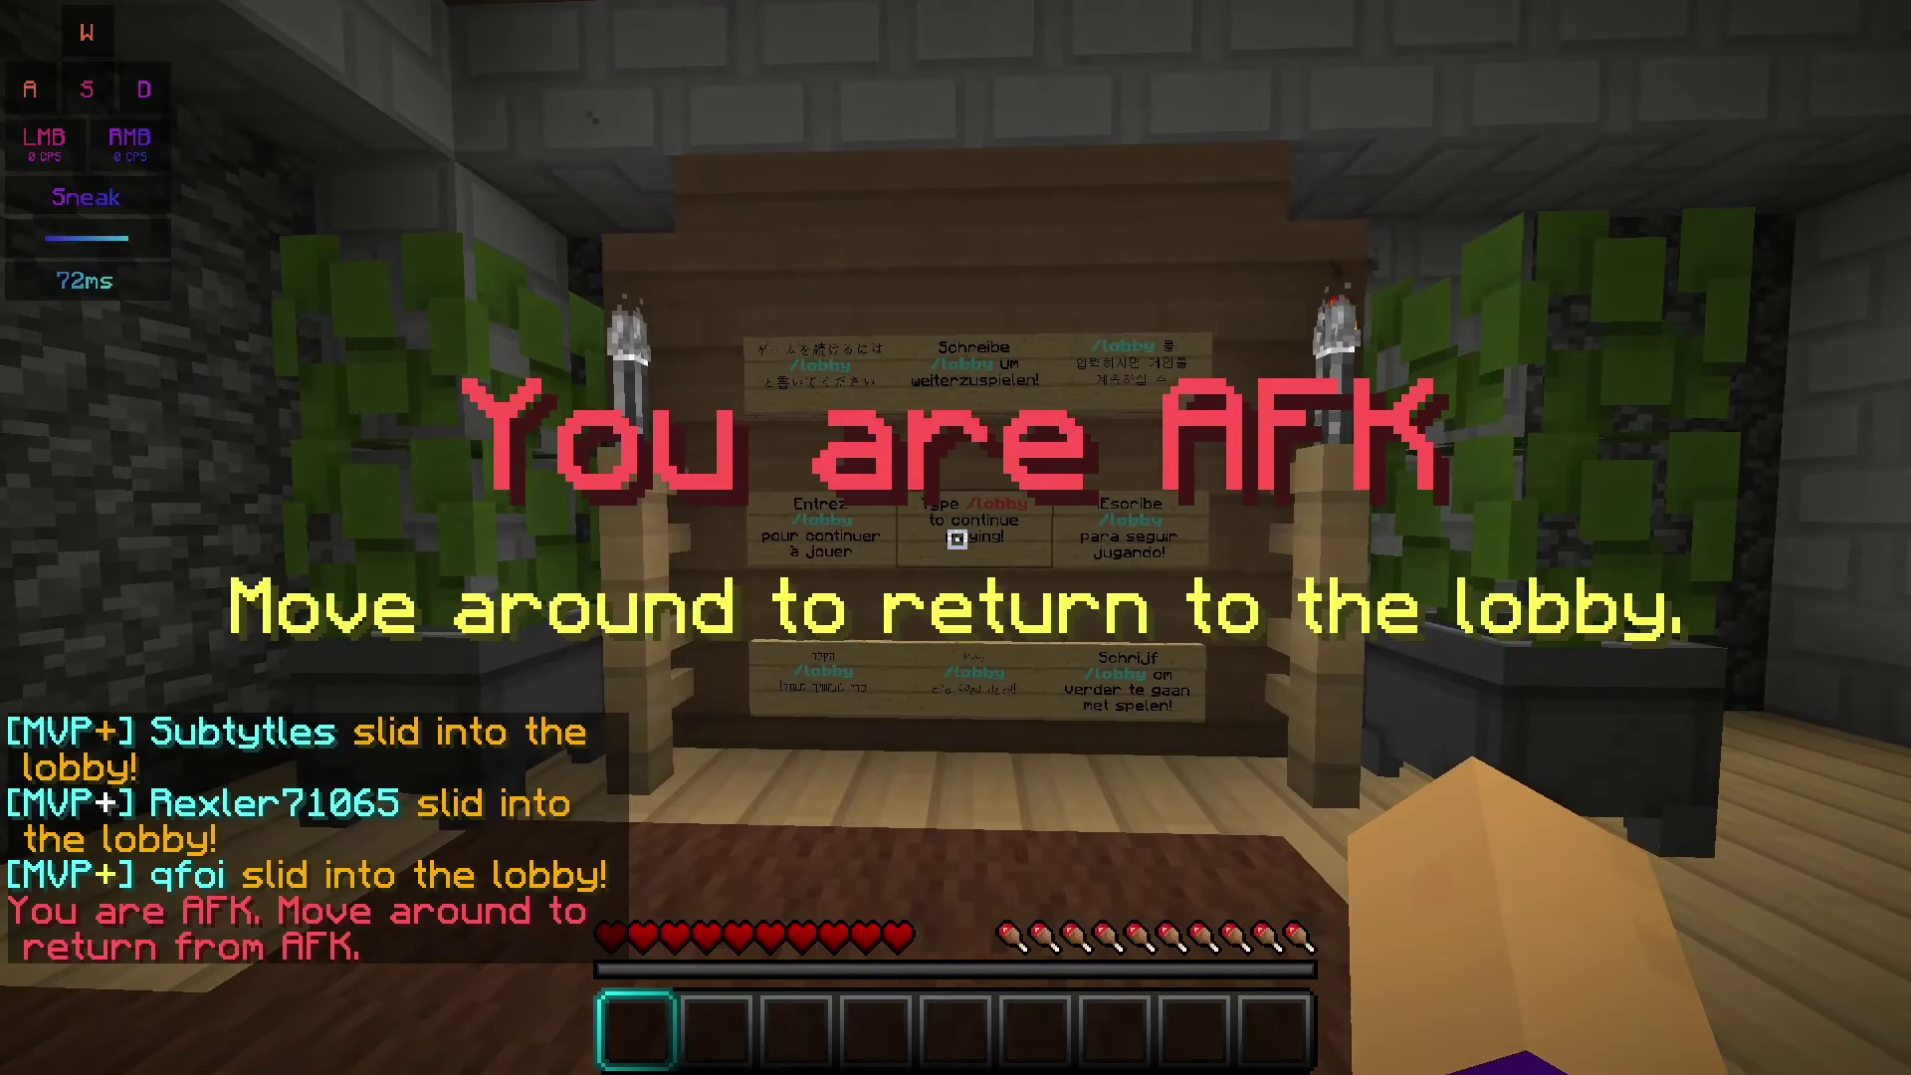
# Move with D to clear AFK, then run /keystrokes in chat.
pyautogui.press('d')
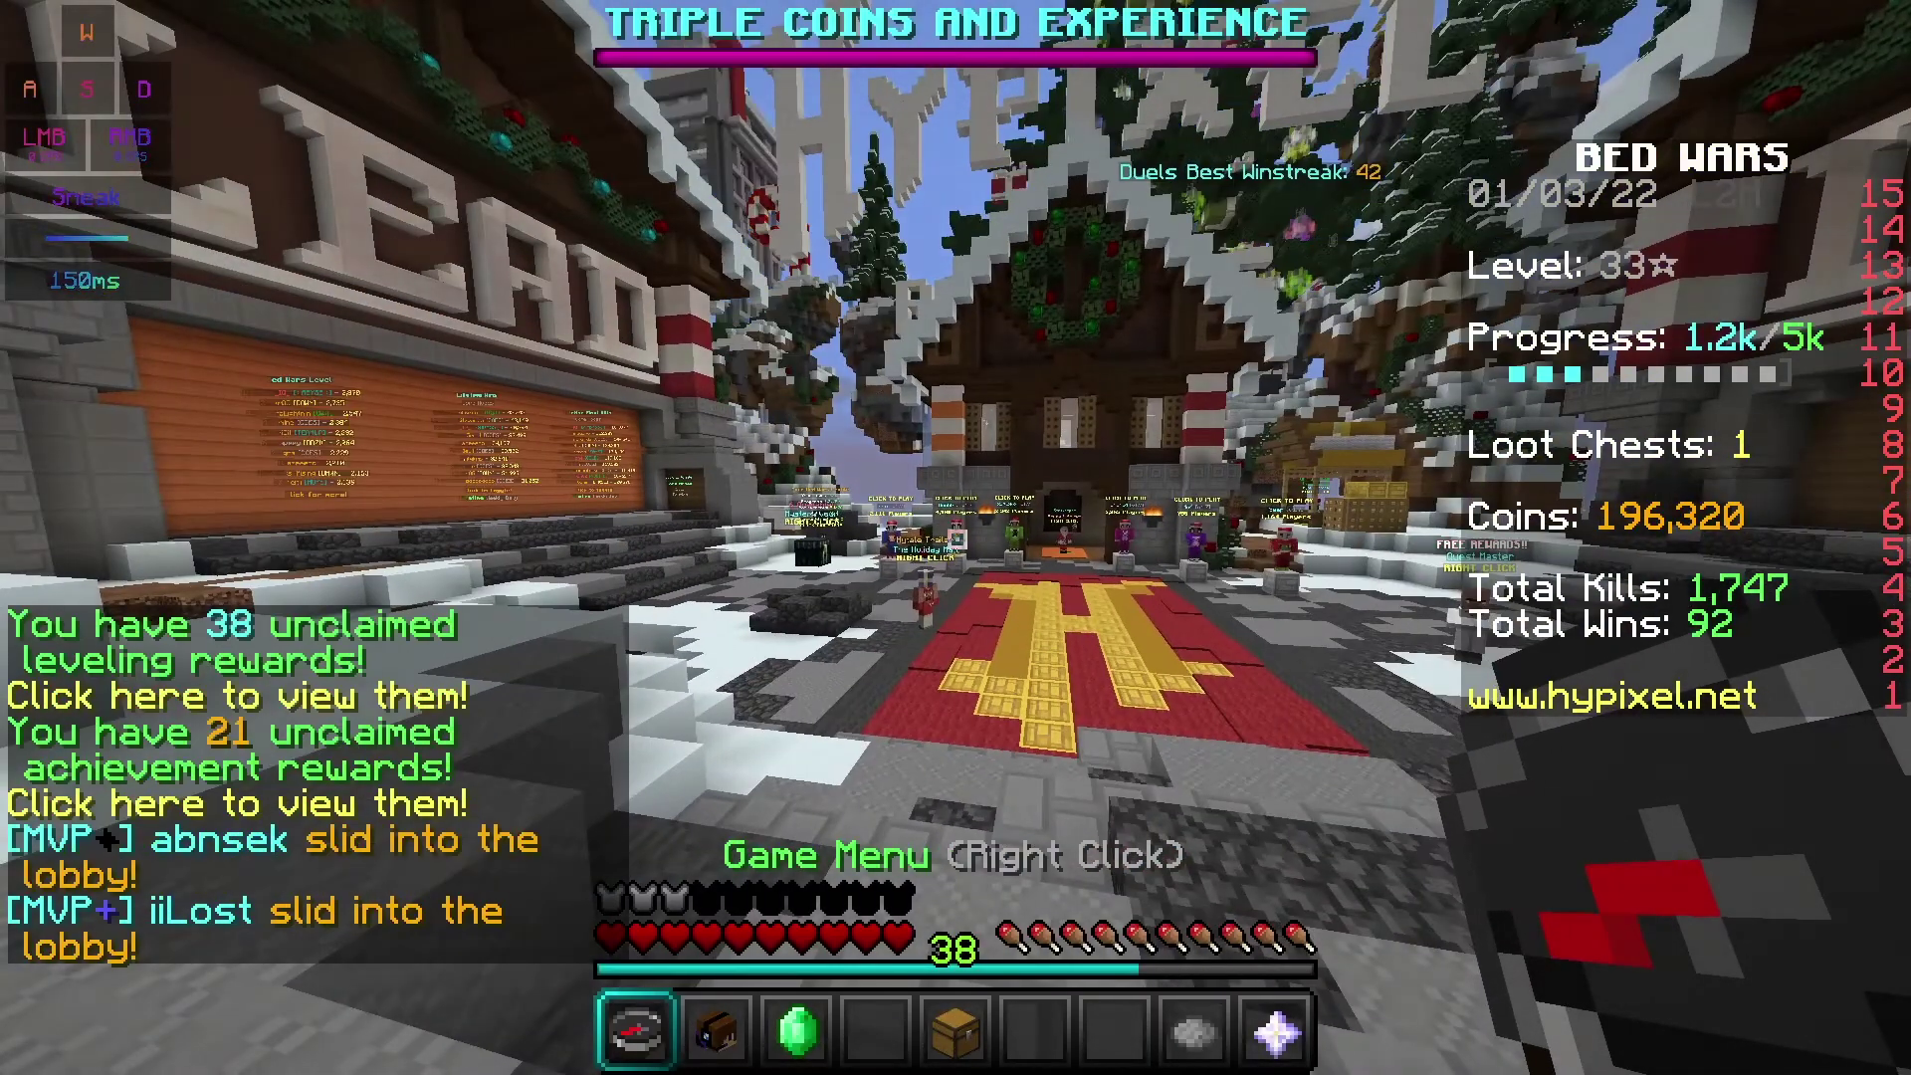
pyautogui.write('/key')
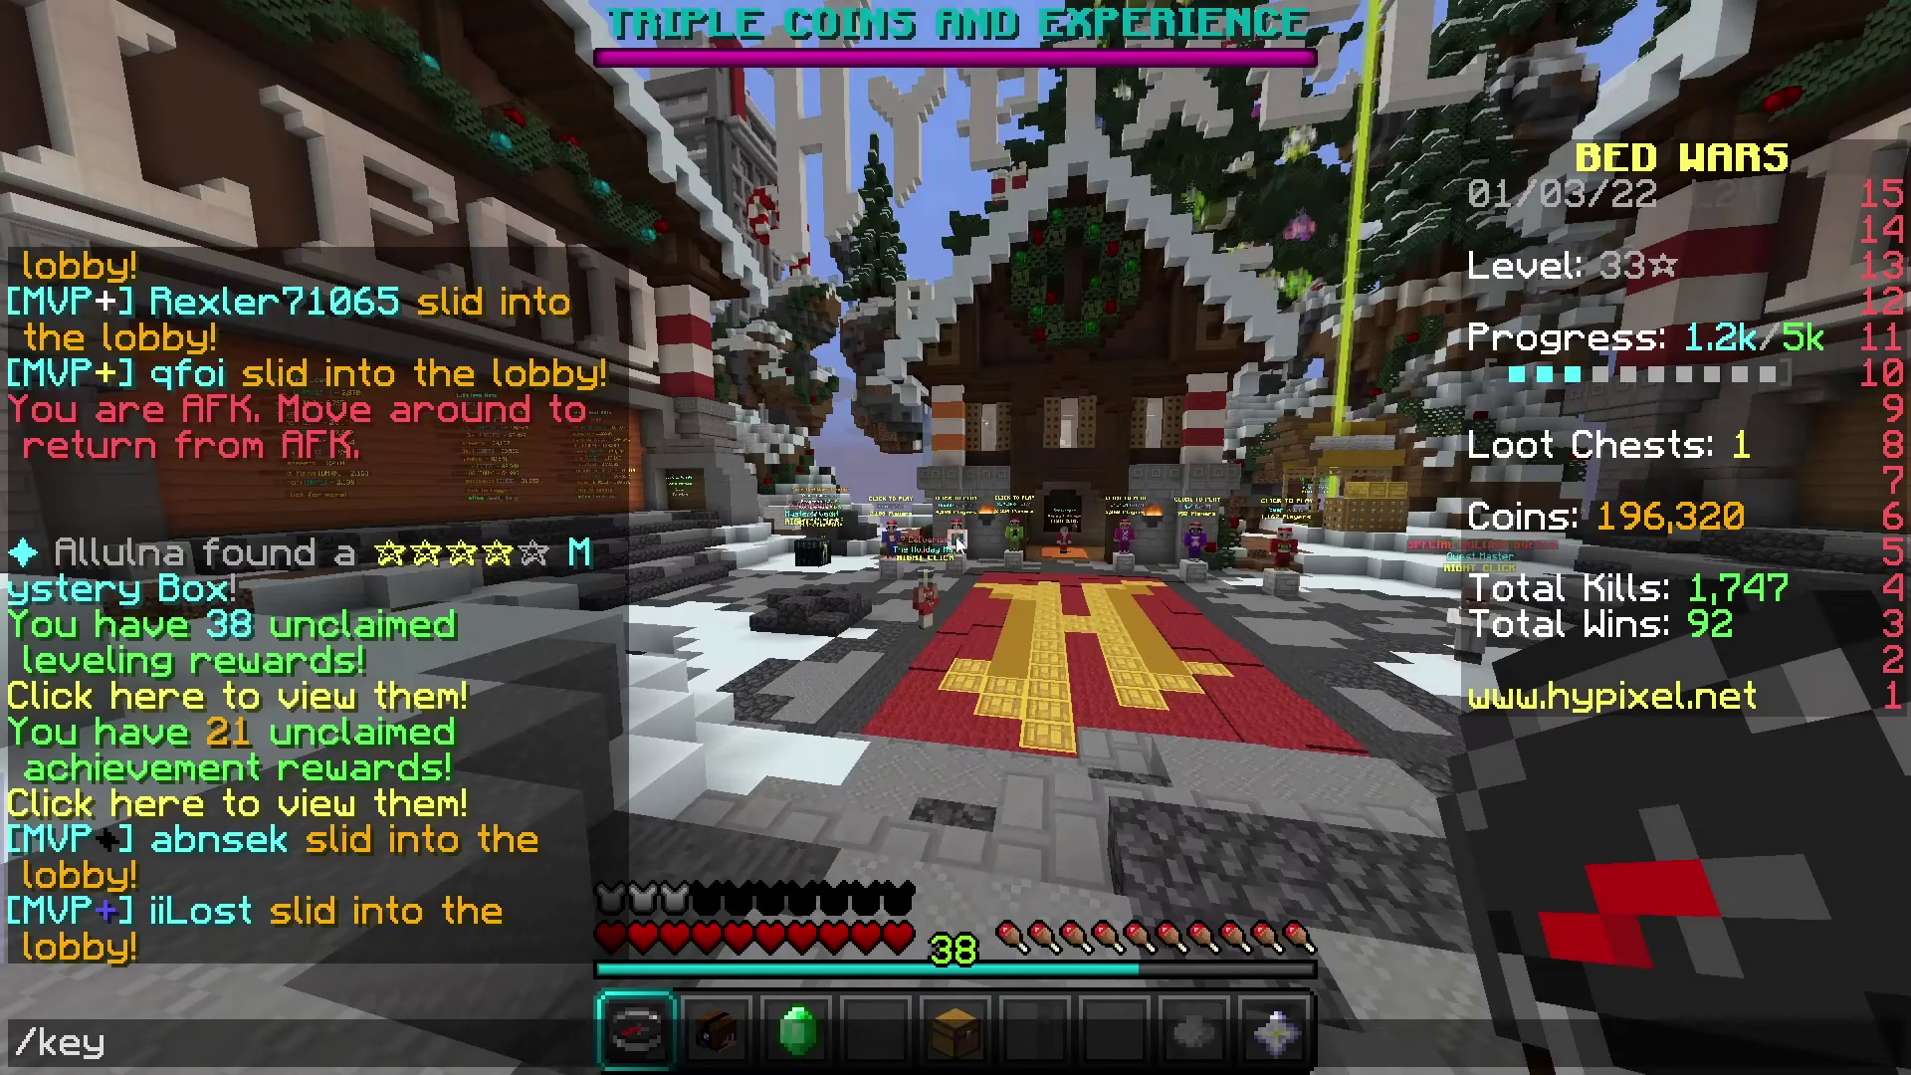
pyautogui.write('strokes')
pyautogui.press('Return')
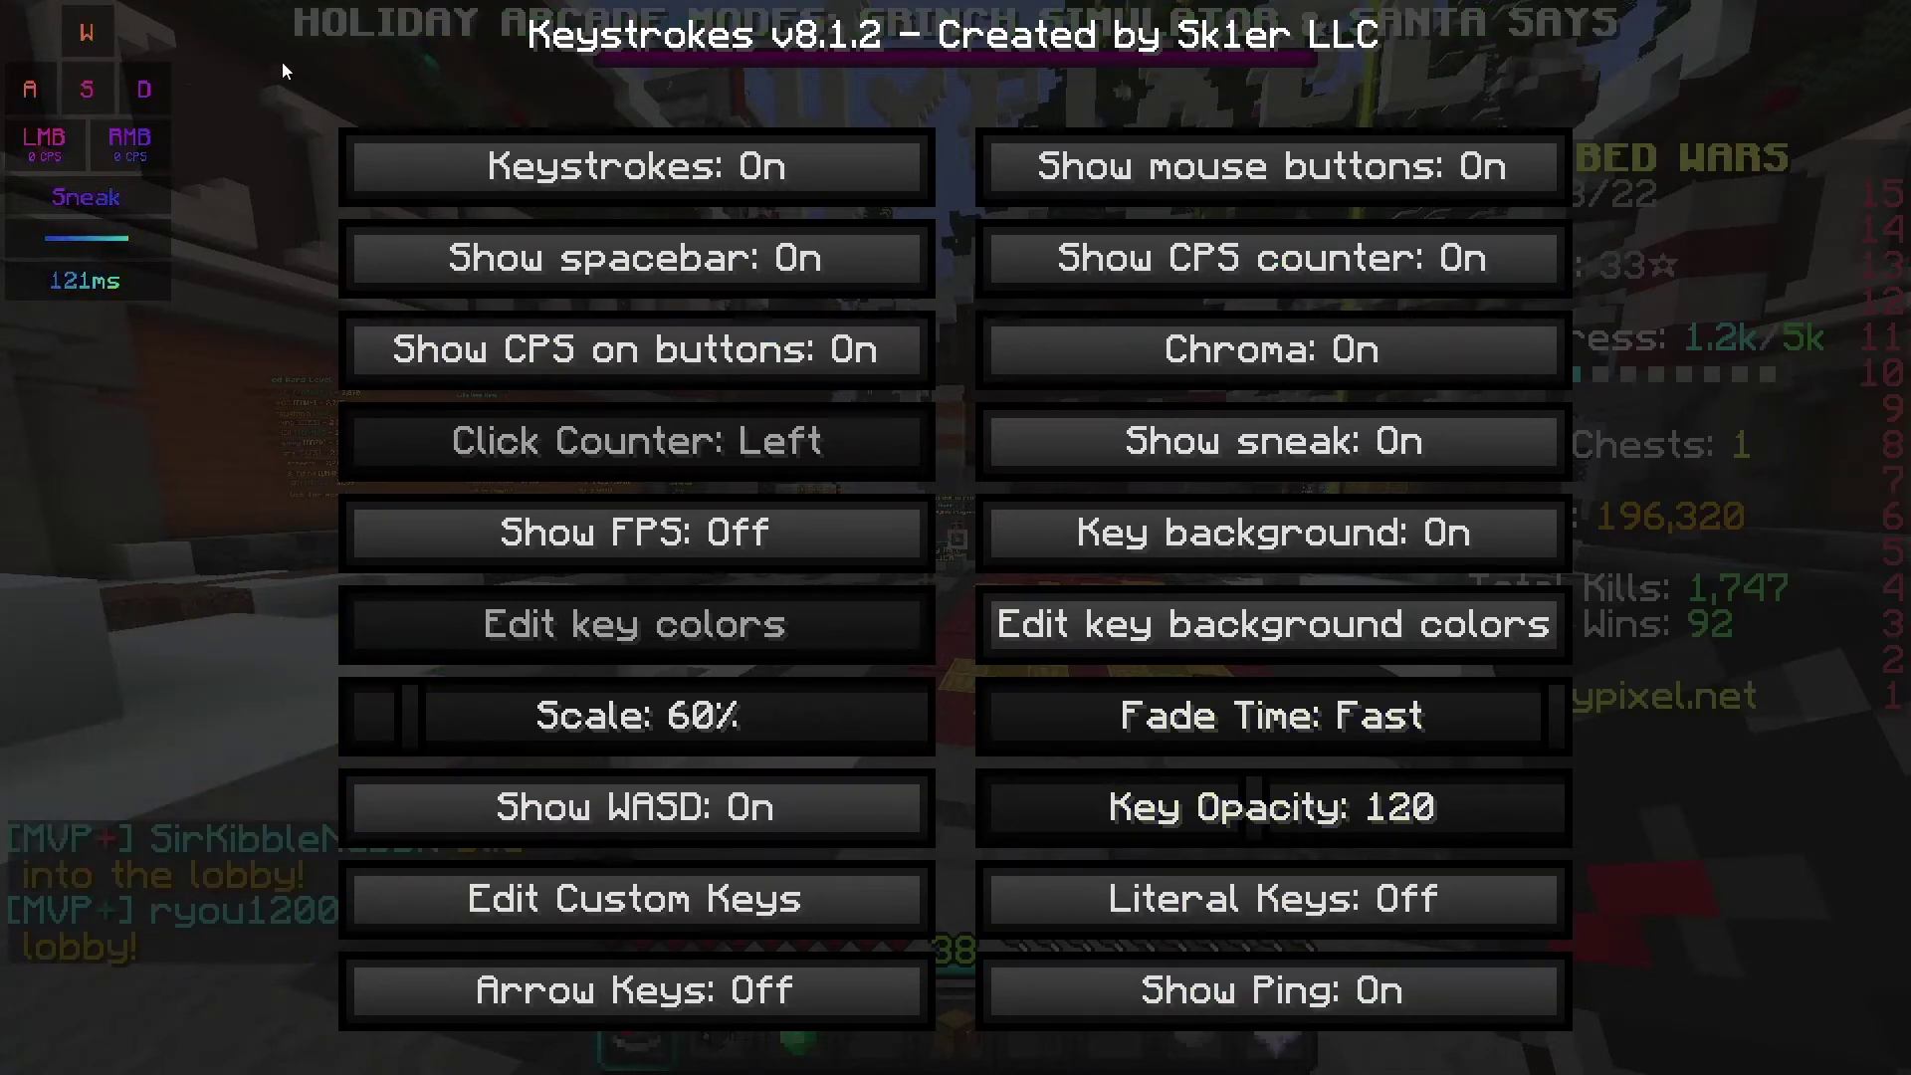
# Close the Keystrokes menu and walk around the lobby to test the overlay.
pyautogui.press('Escape')
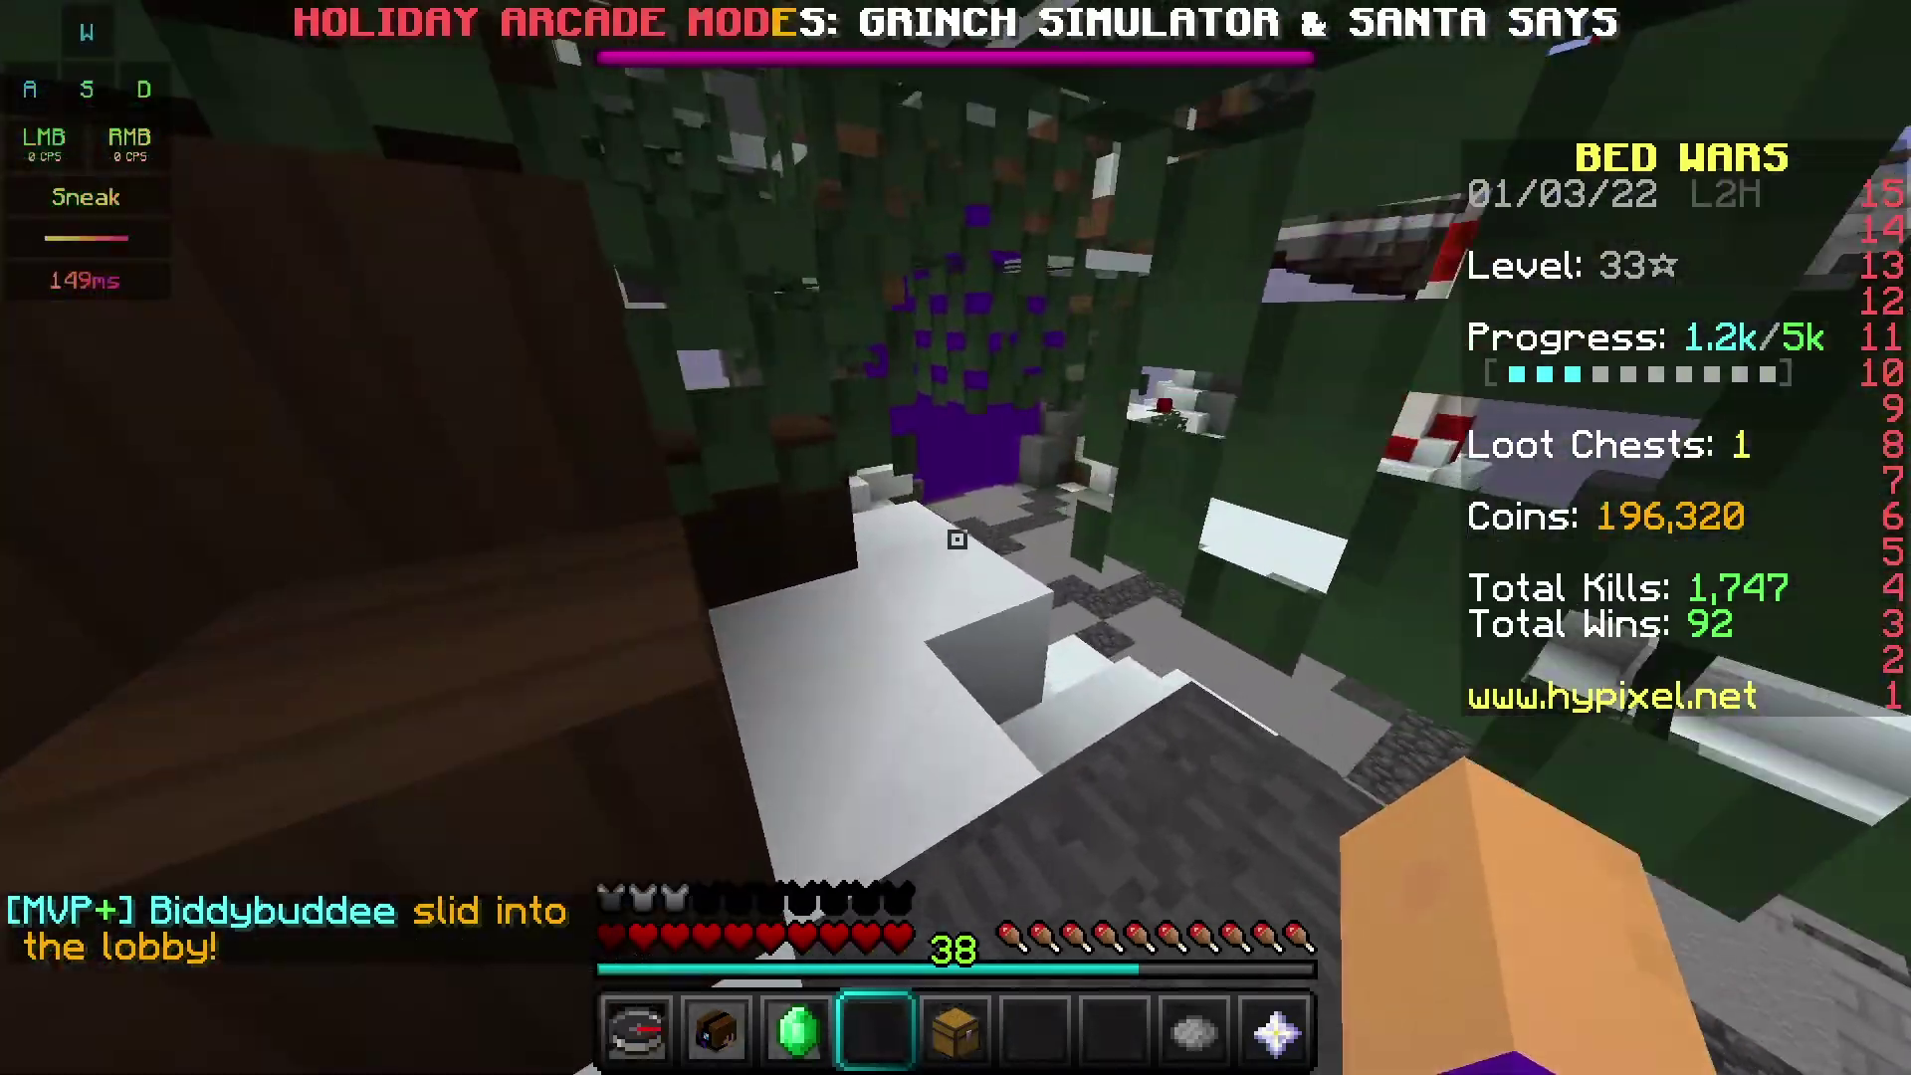
pyautogui.press('d')
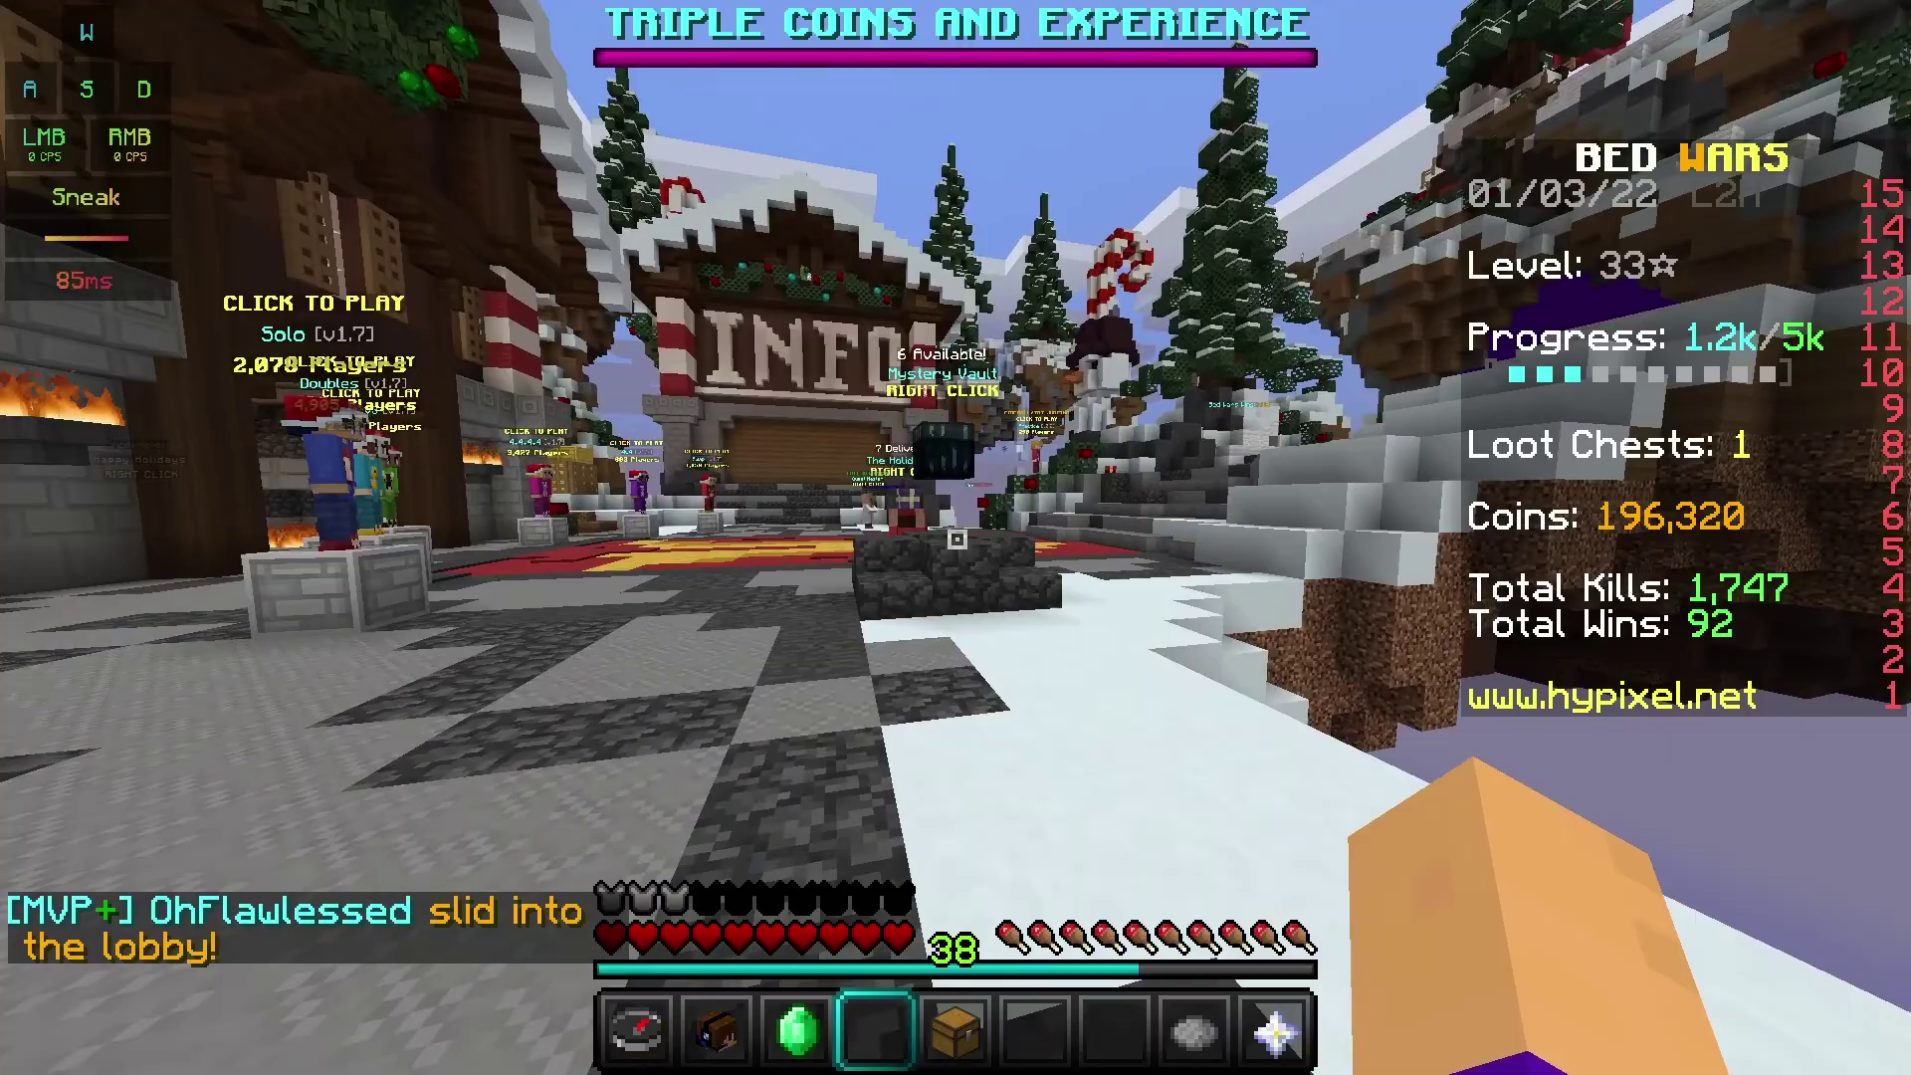
pyautogui.press('w')
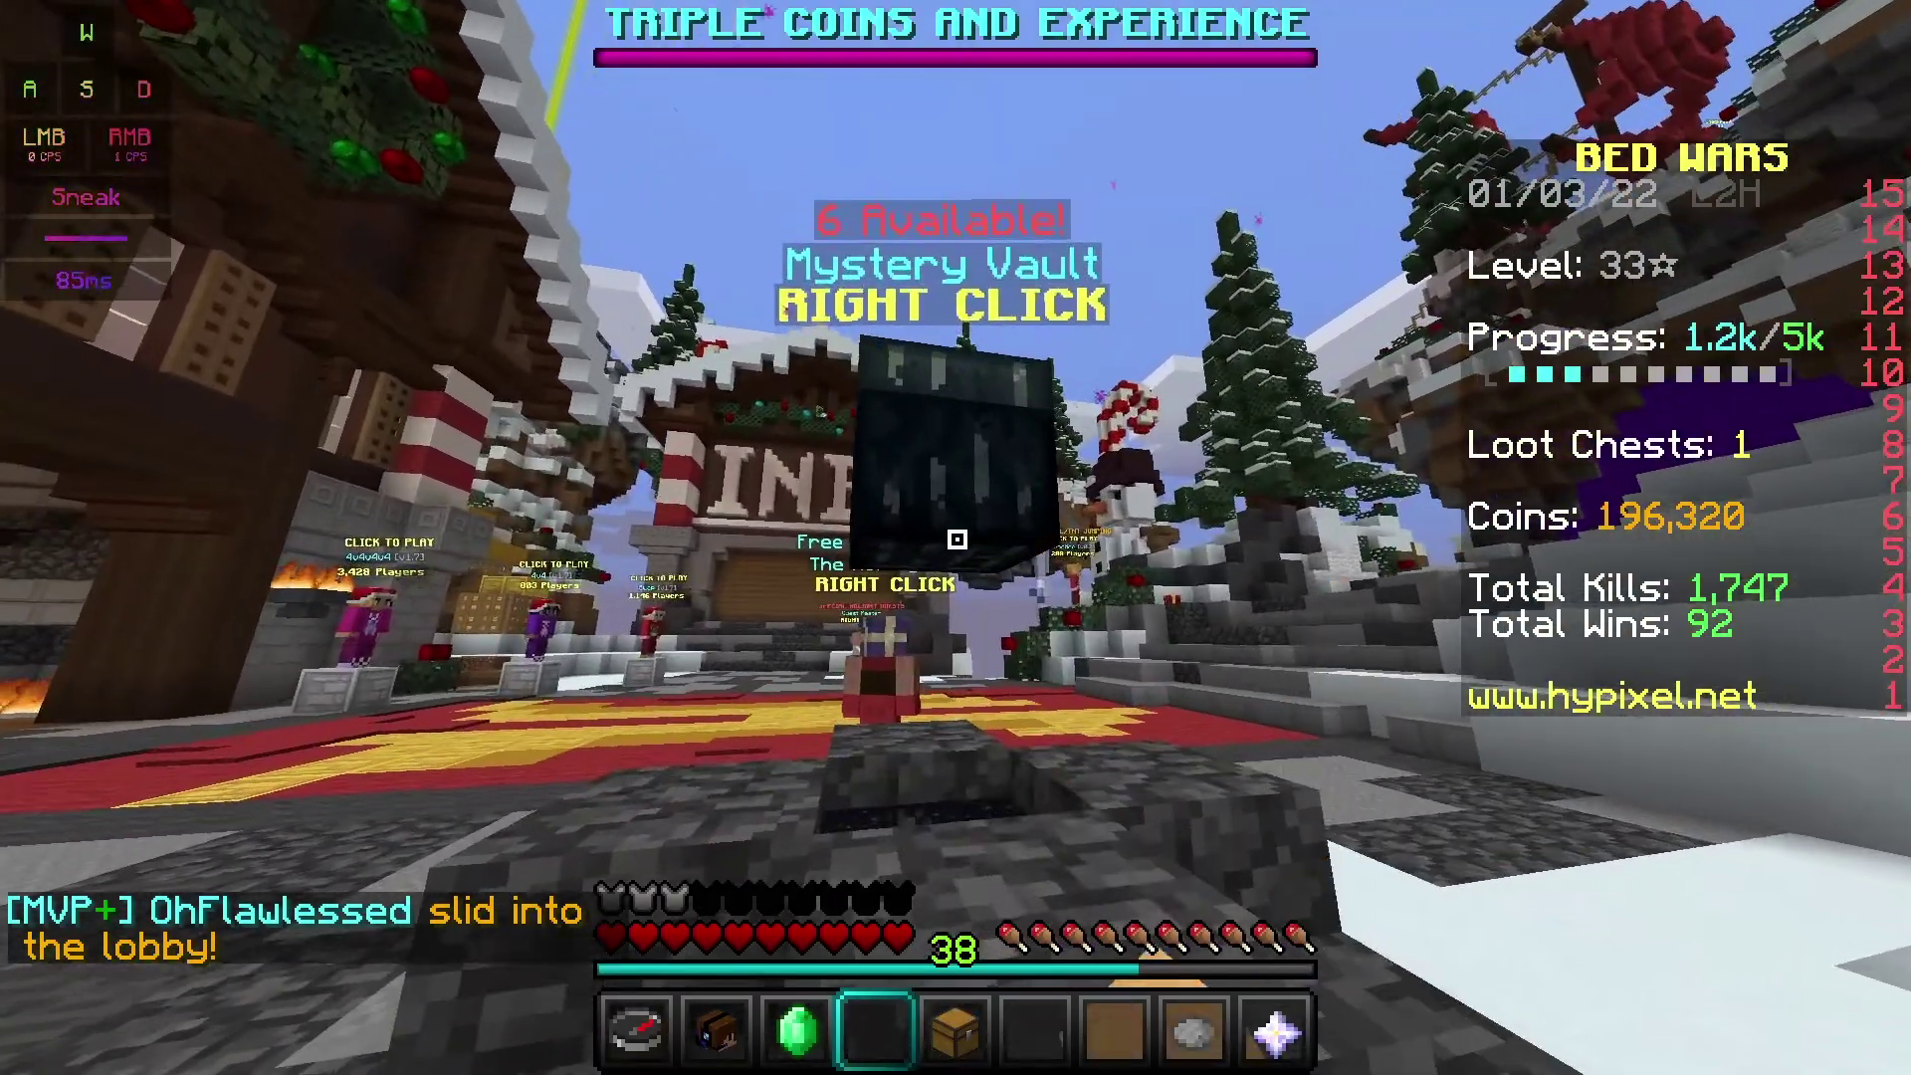
pyautogui.rightClick(955, 537)
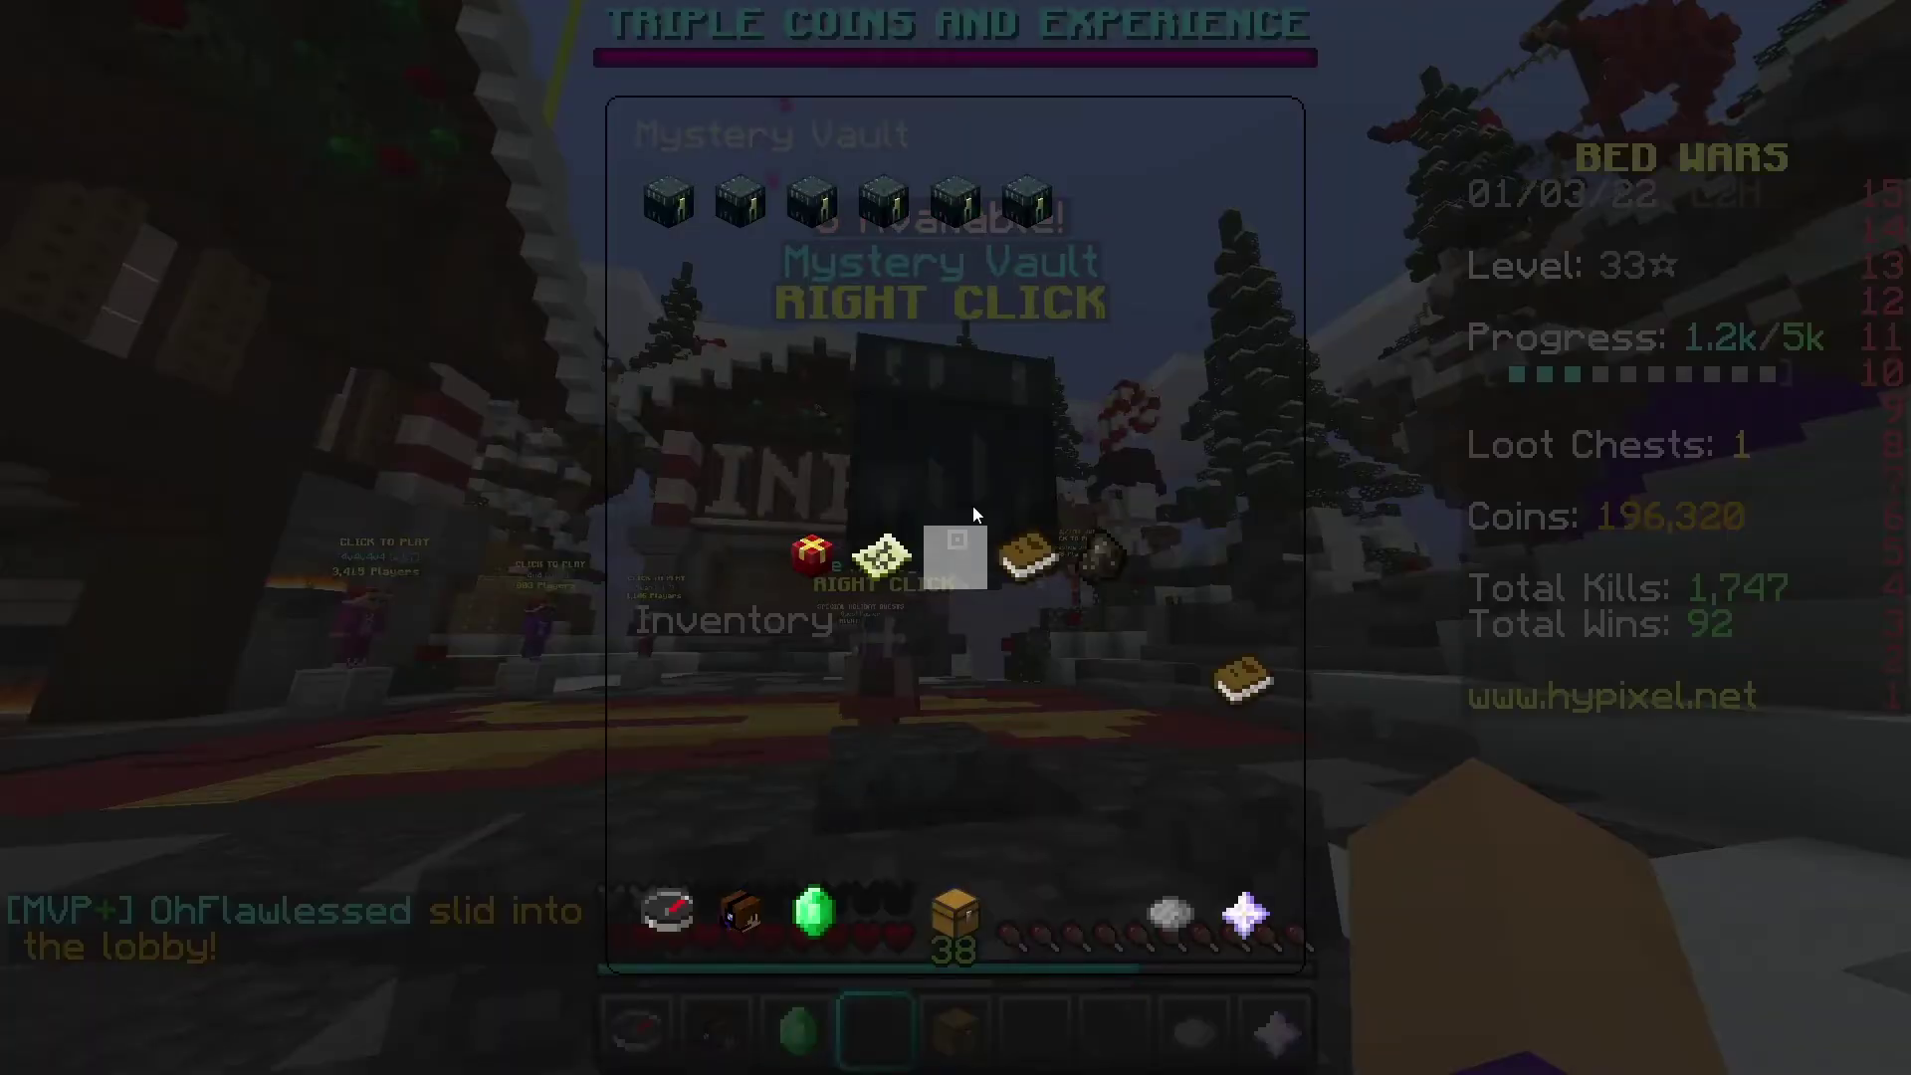
pyautogui.press('Escape')
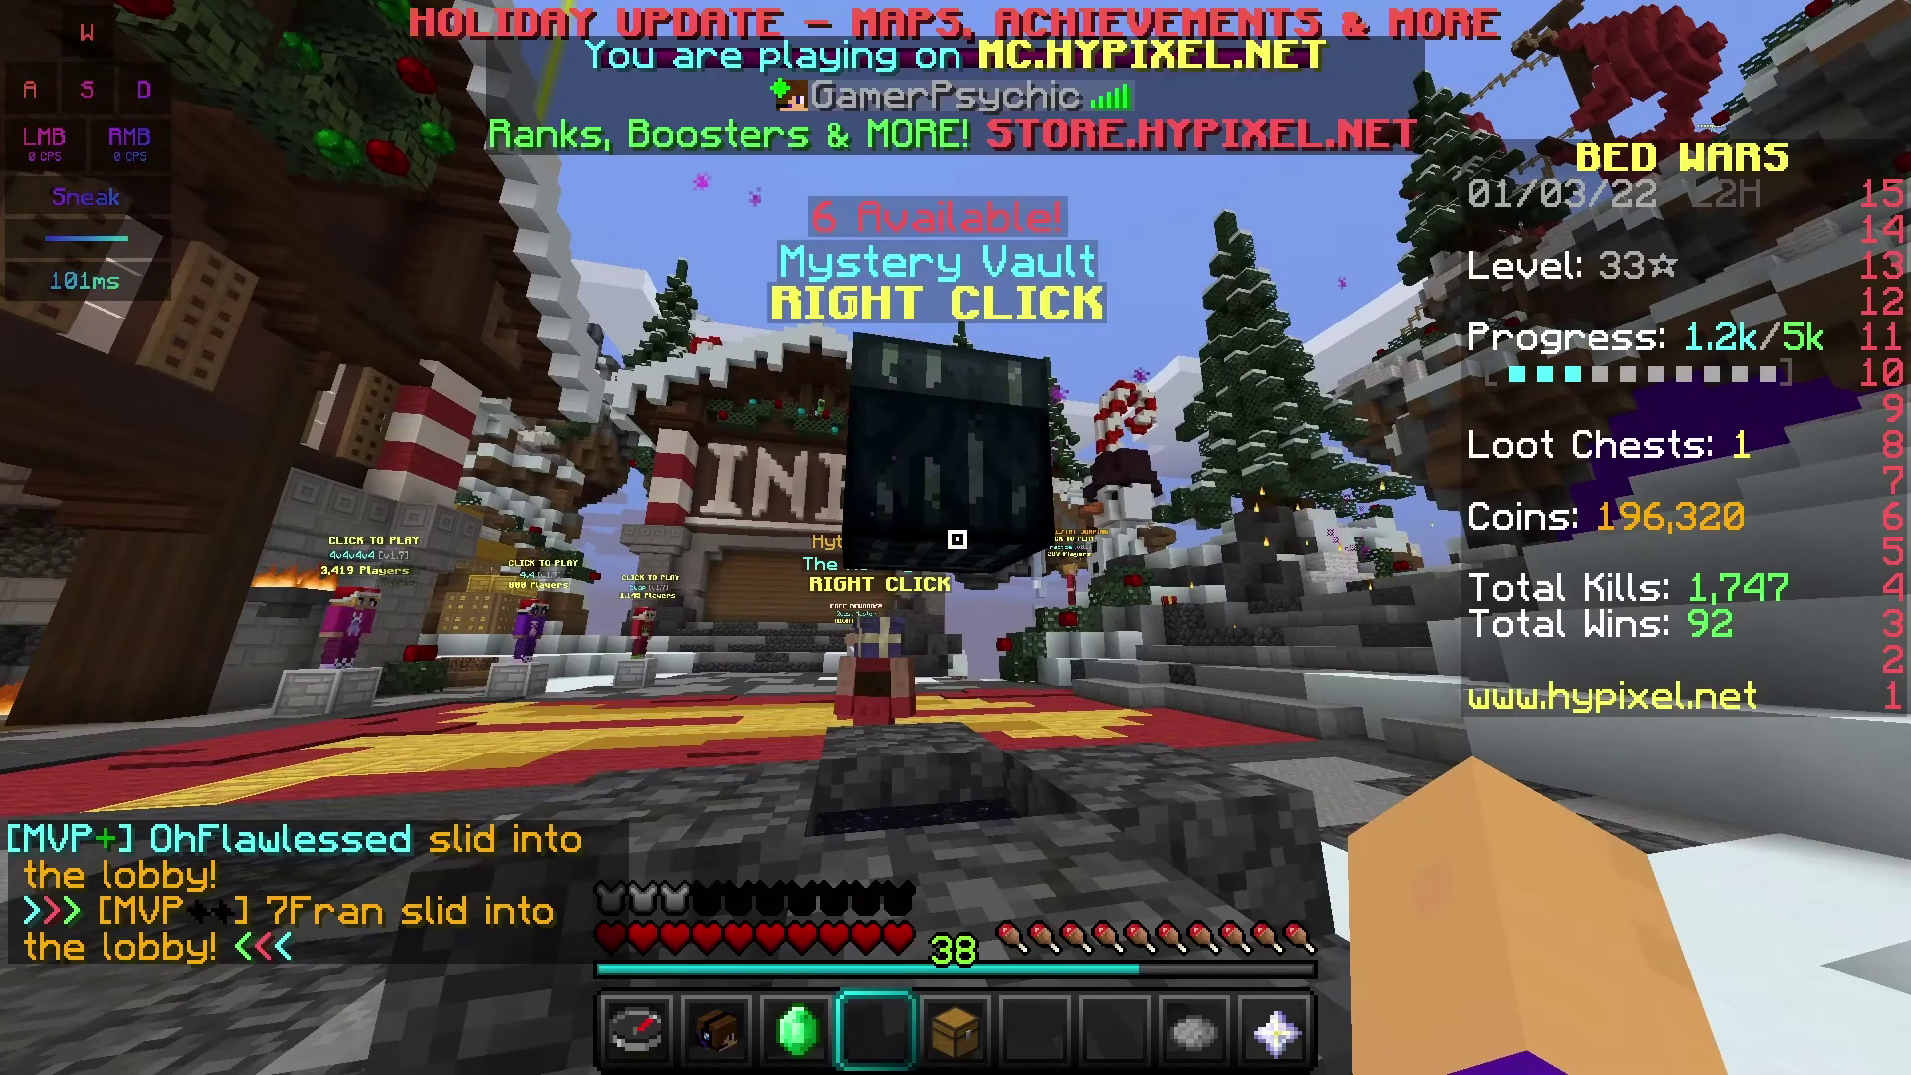
pyautogui.press('w')
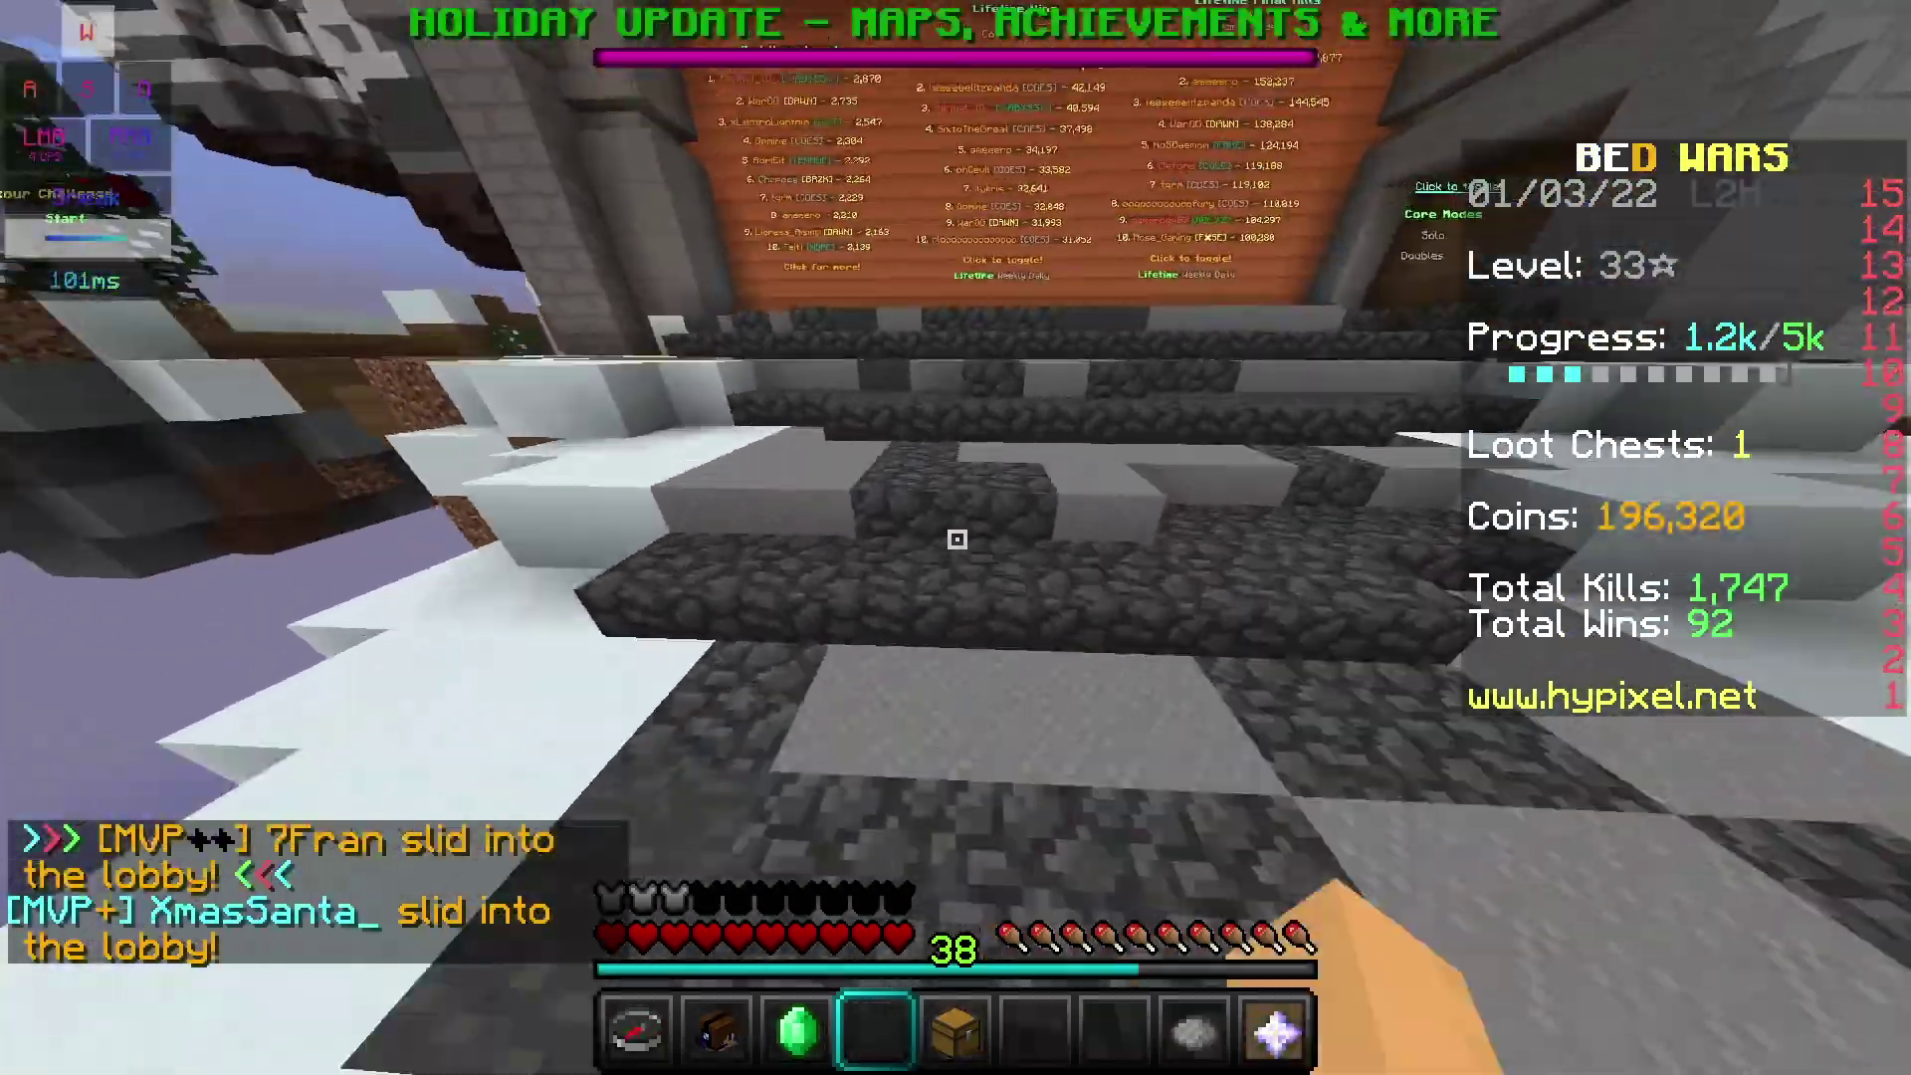
pyautogui.press('w')
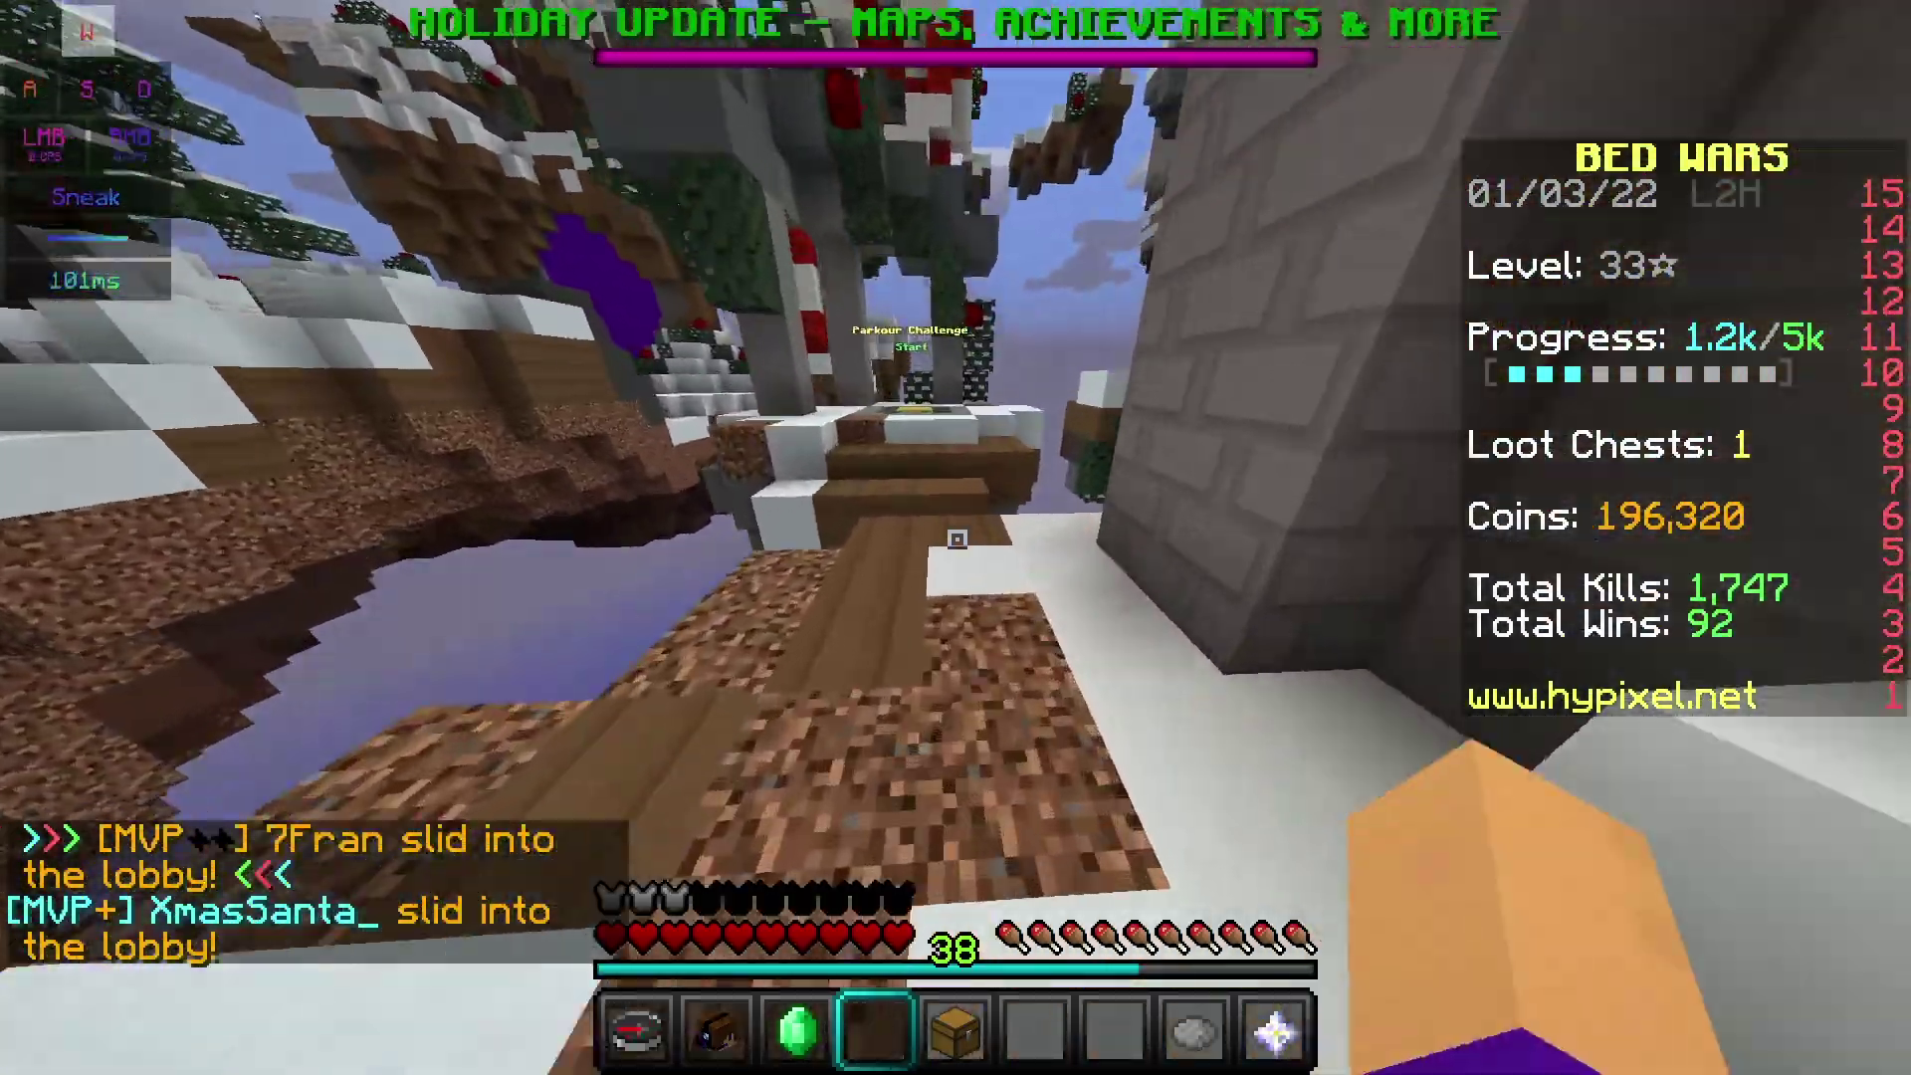
pyautogui.press('shift')
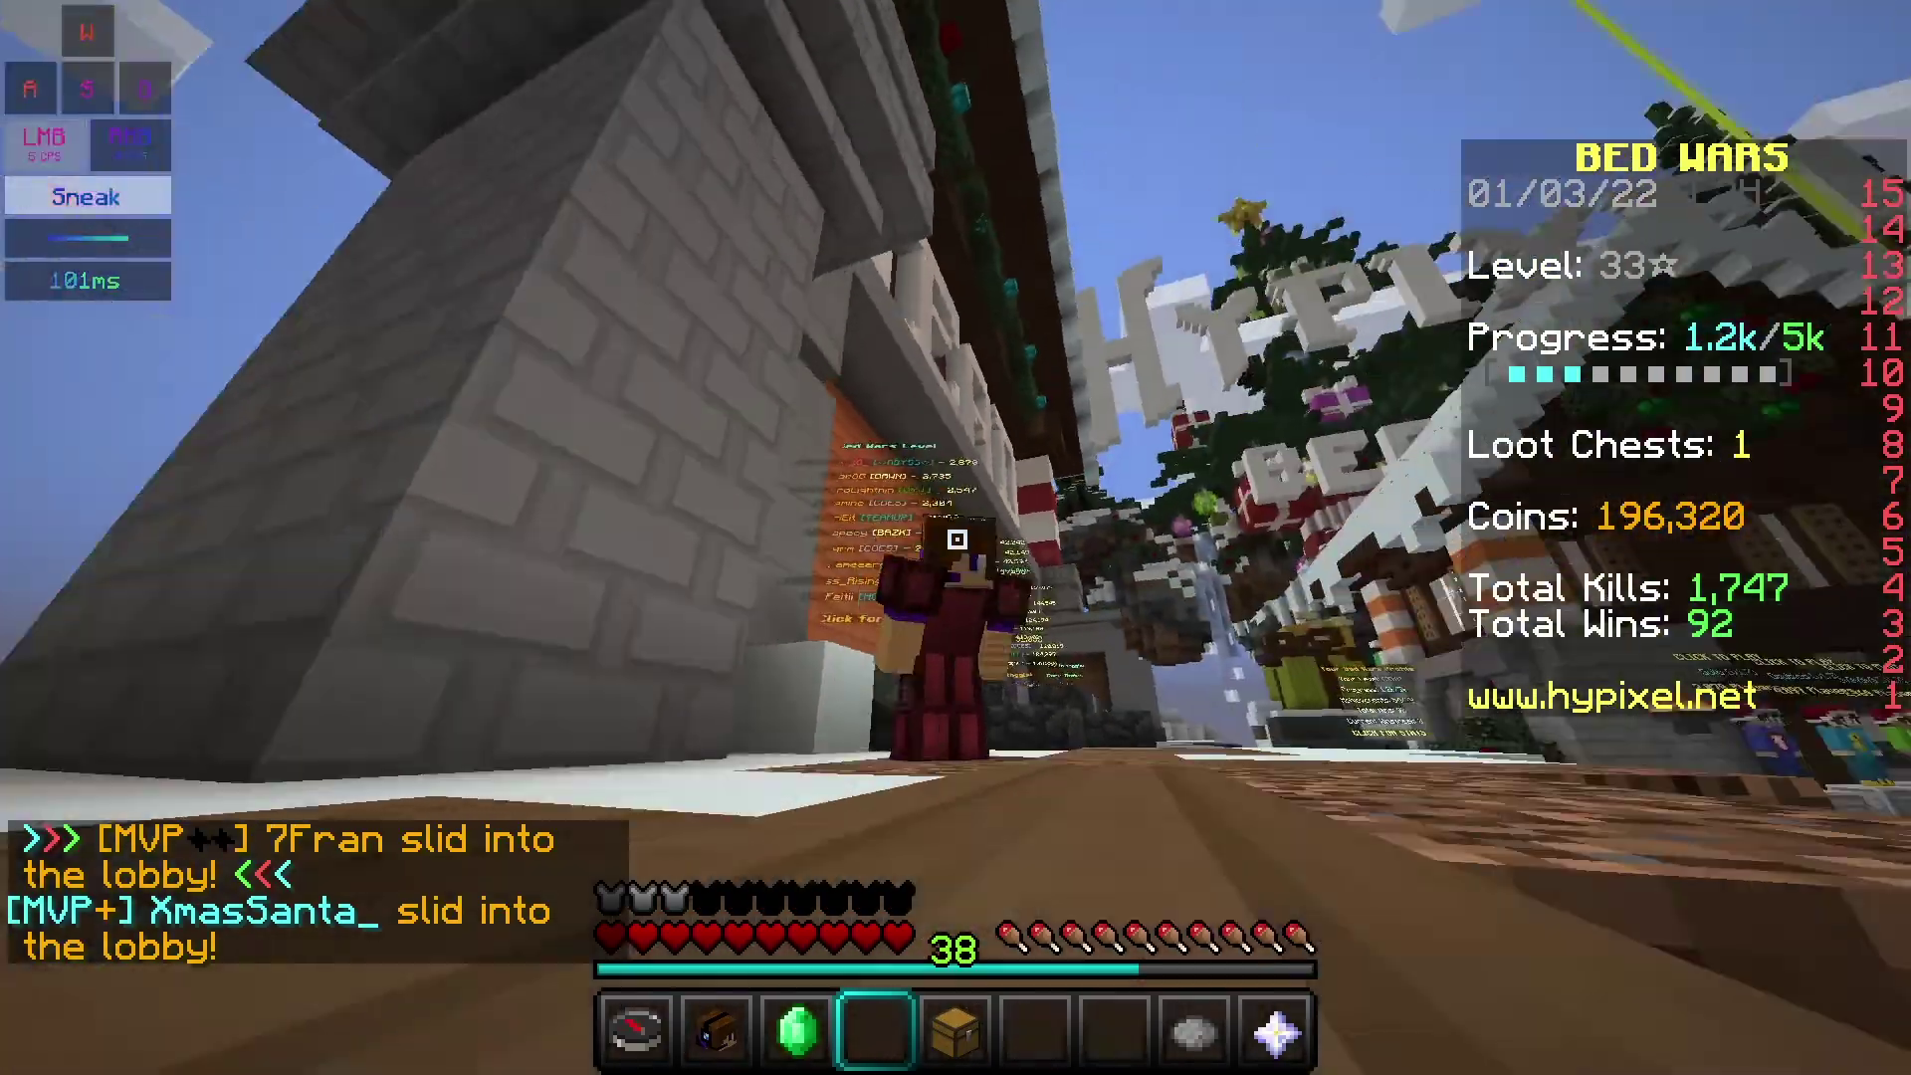
pyautogui.click(955, 539)
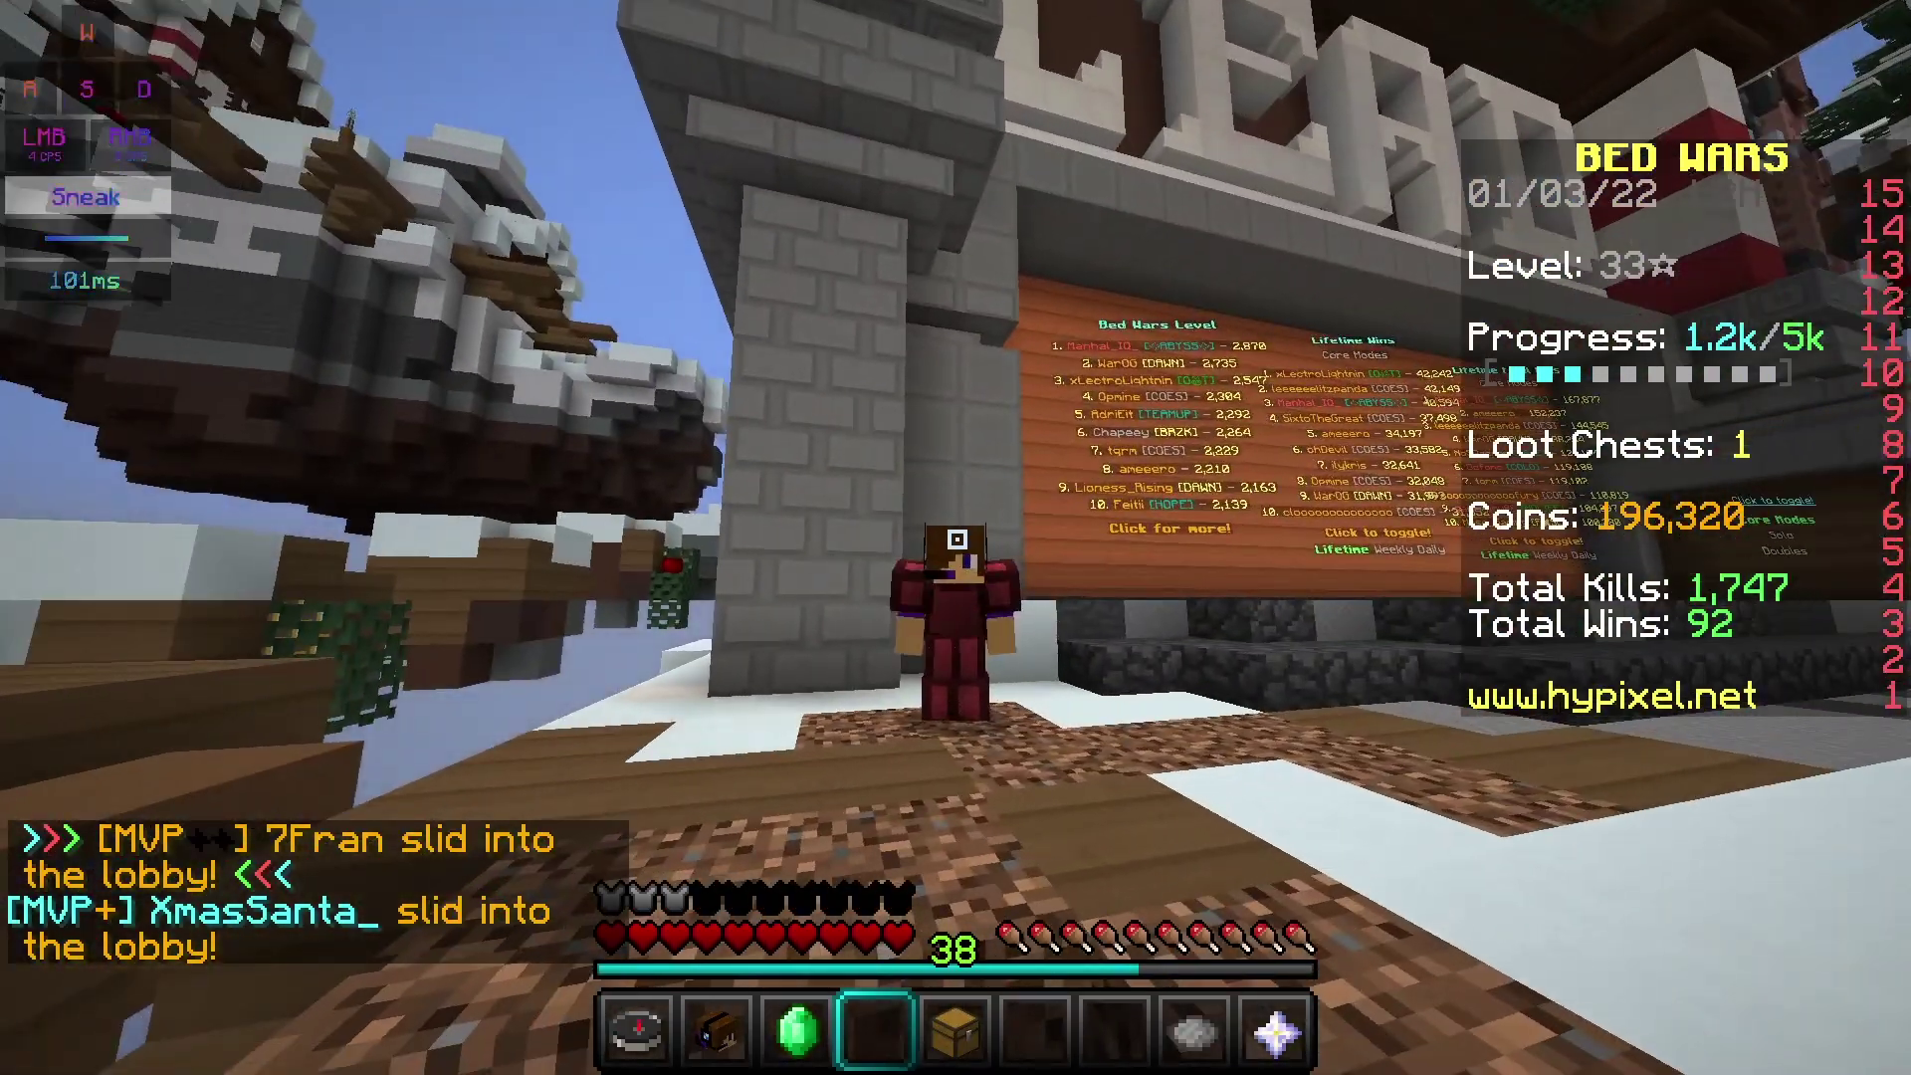
pyautogui.press('w')
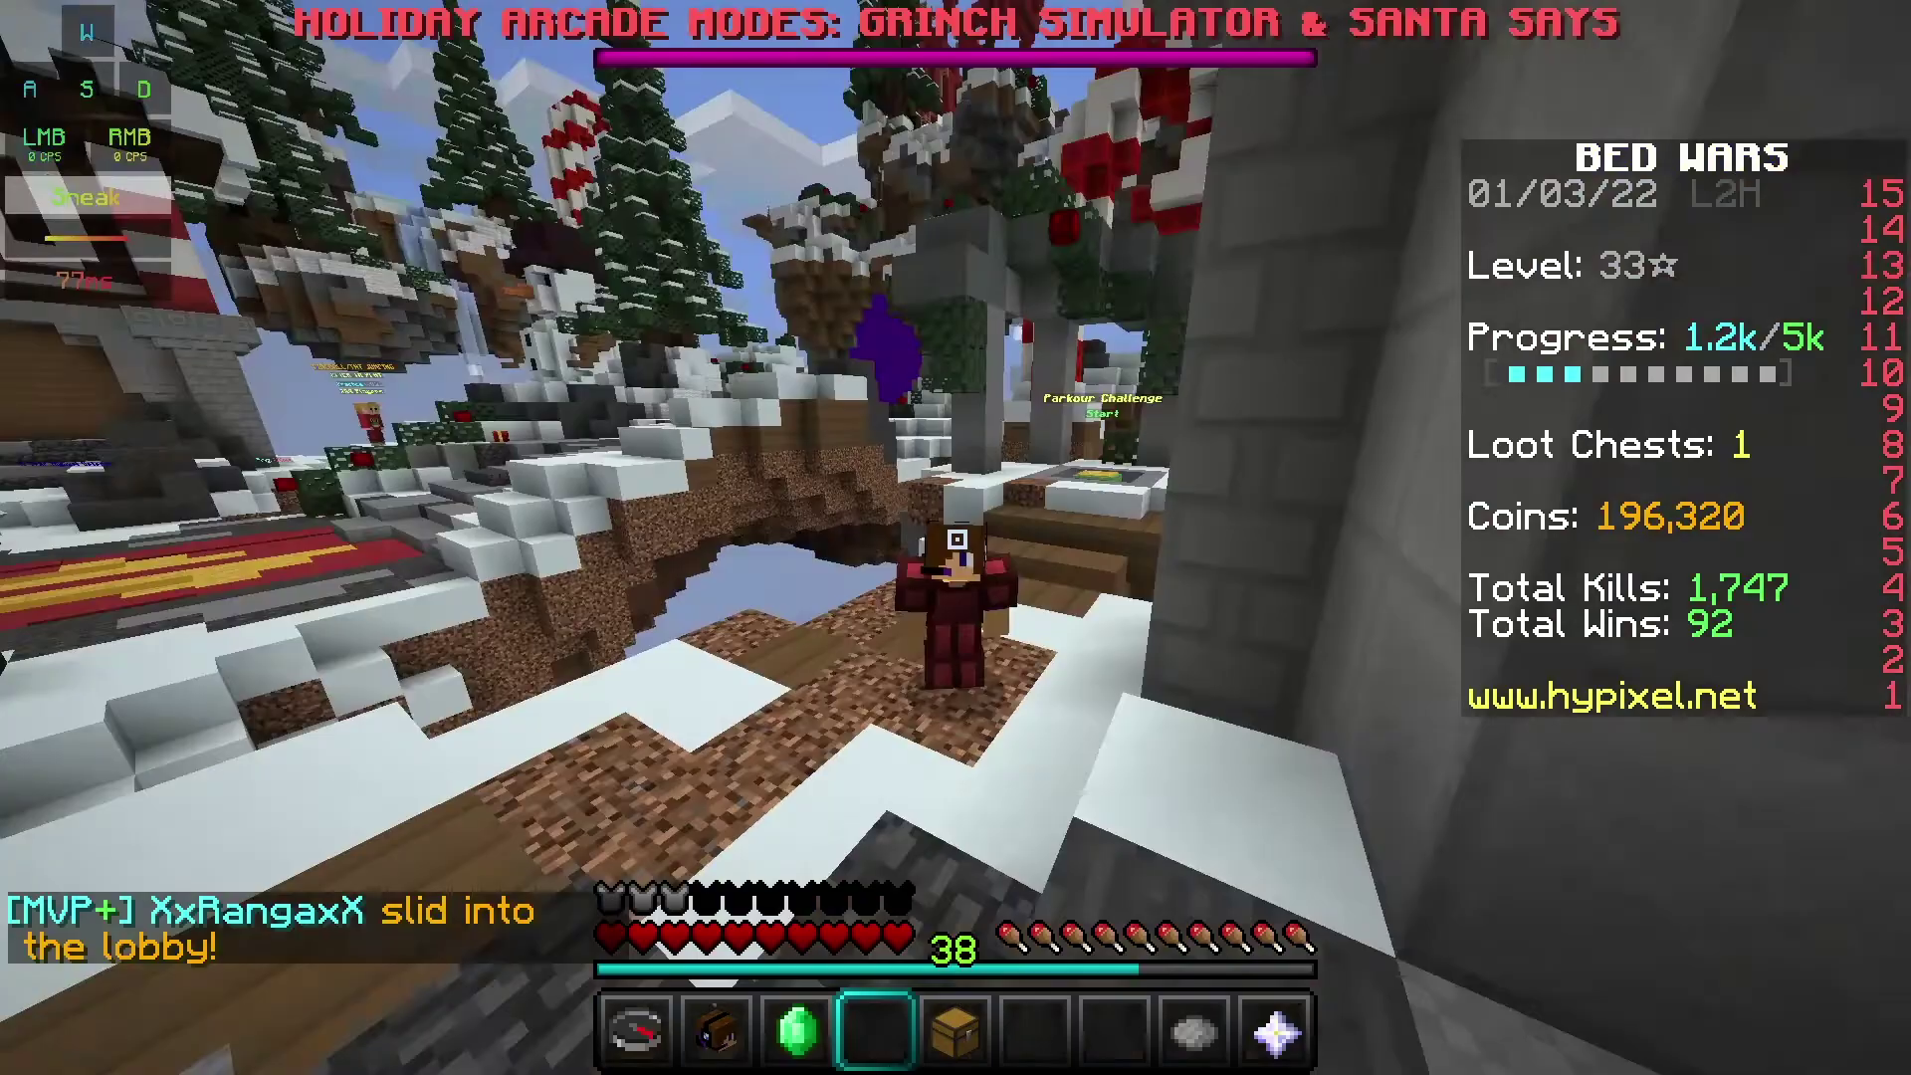
pyautogui.press('shift')
pyautogui.click(955, 538)
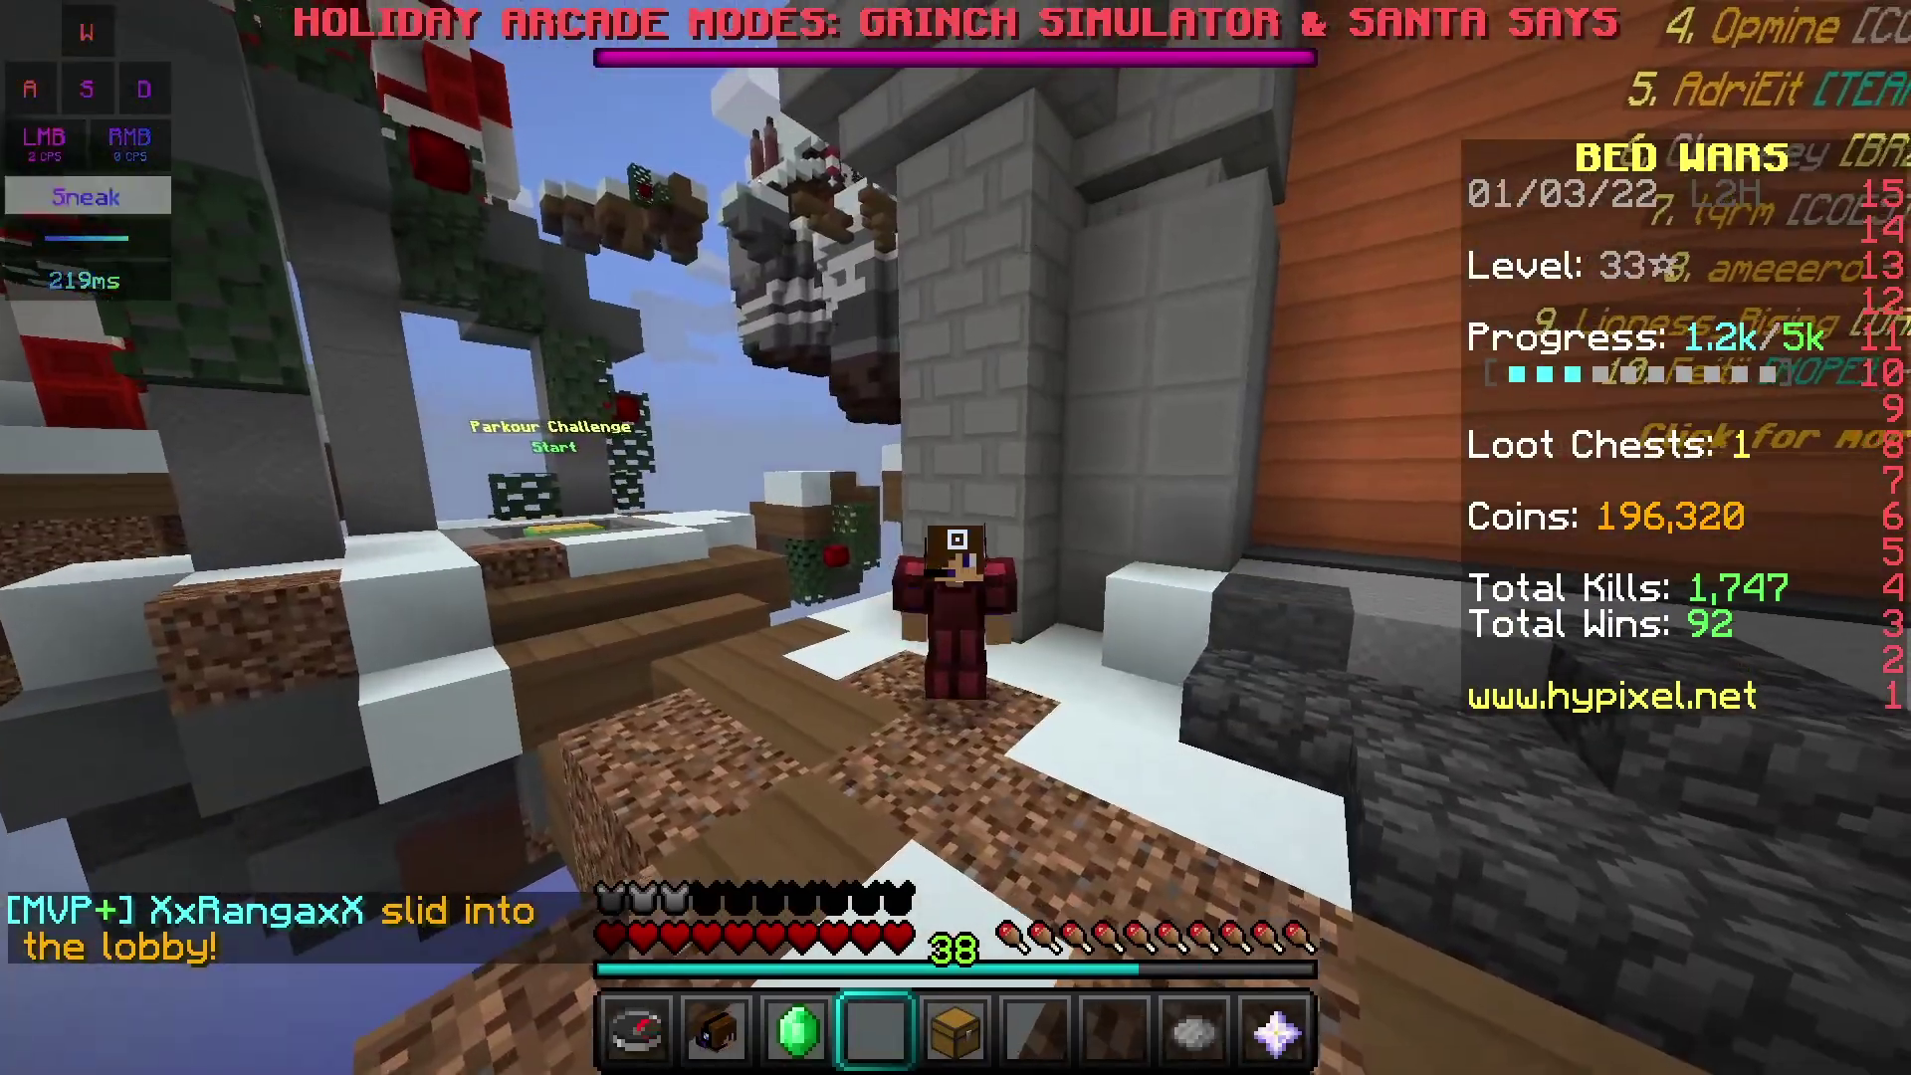
pyautogui.click(955, 538)
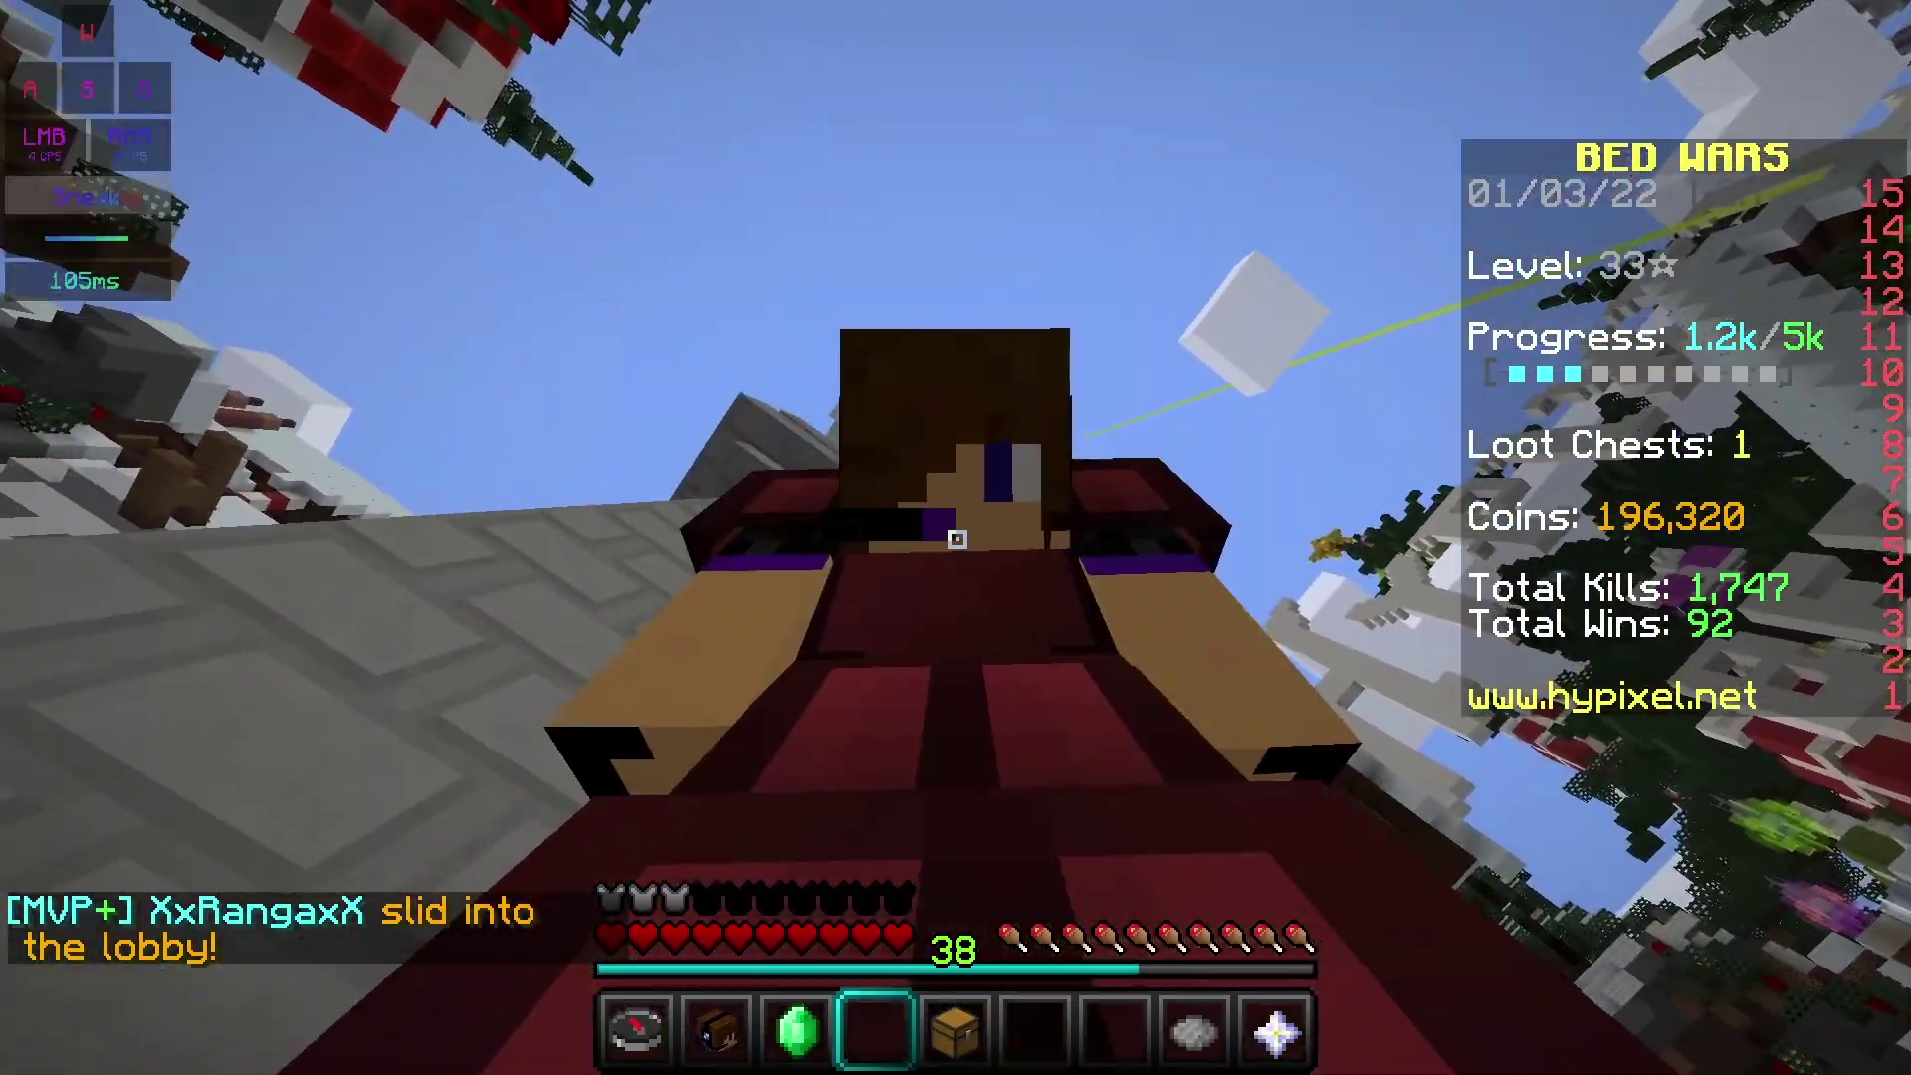